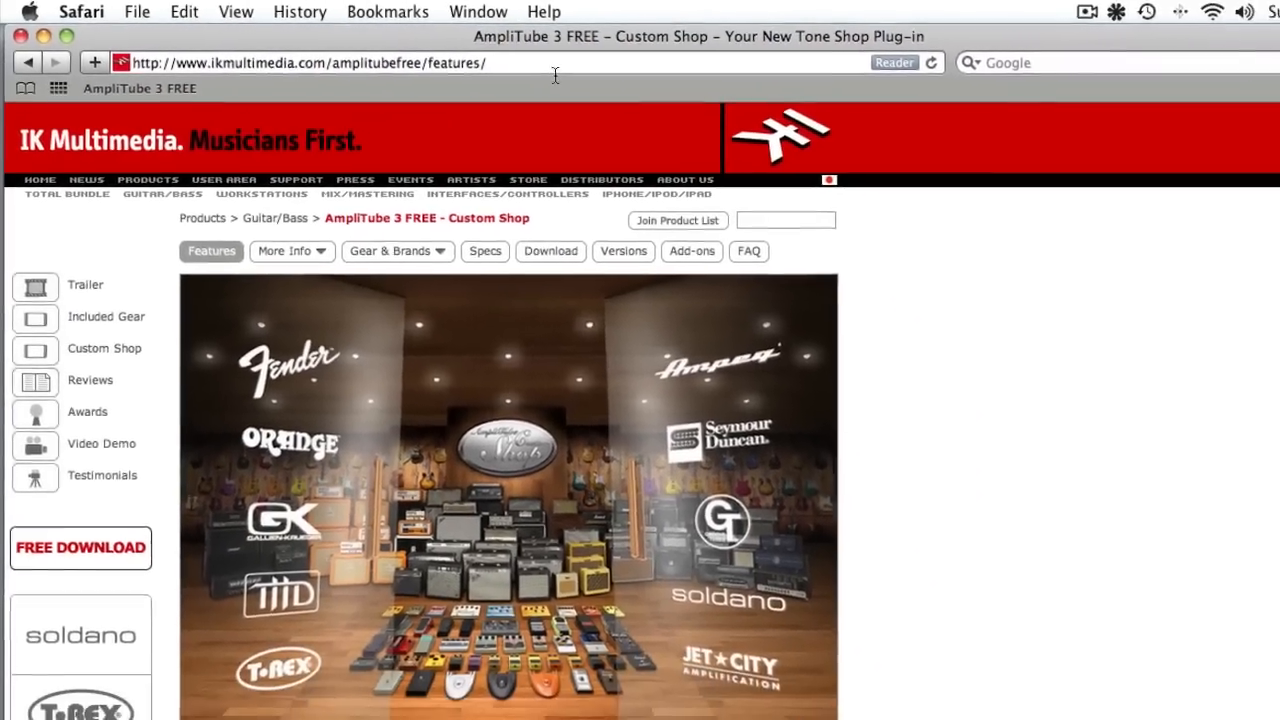
- Switch to Logic Pro and add a new audio track below the House Layering Synth track
{"action": "key", "text": "super+Tab"}
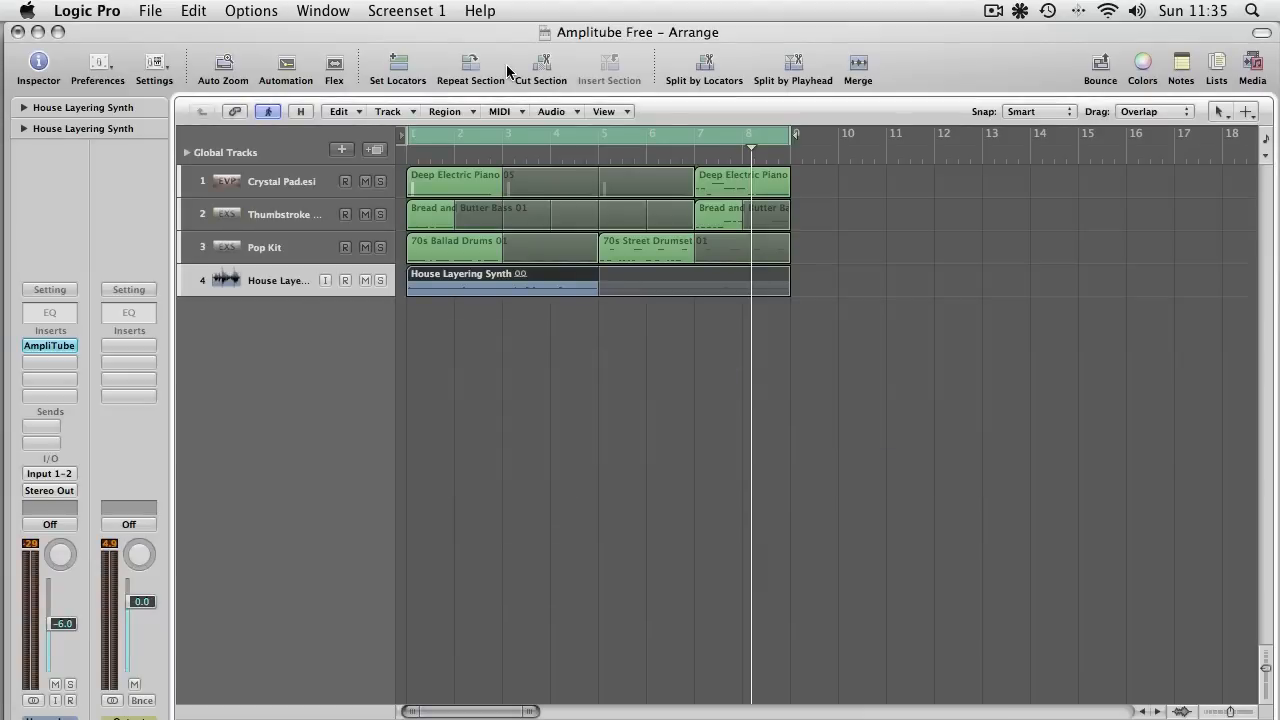
{"action": "double_click", "coordinate": [311, 320]}
- Insert the mono version of IK Multimedia's AmpliTube 3 on the Audio 2 track and reposition the plug-in window
{"action": "left_click", "coordinate": [50, 343]}
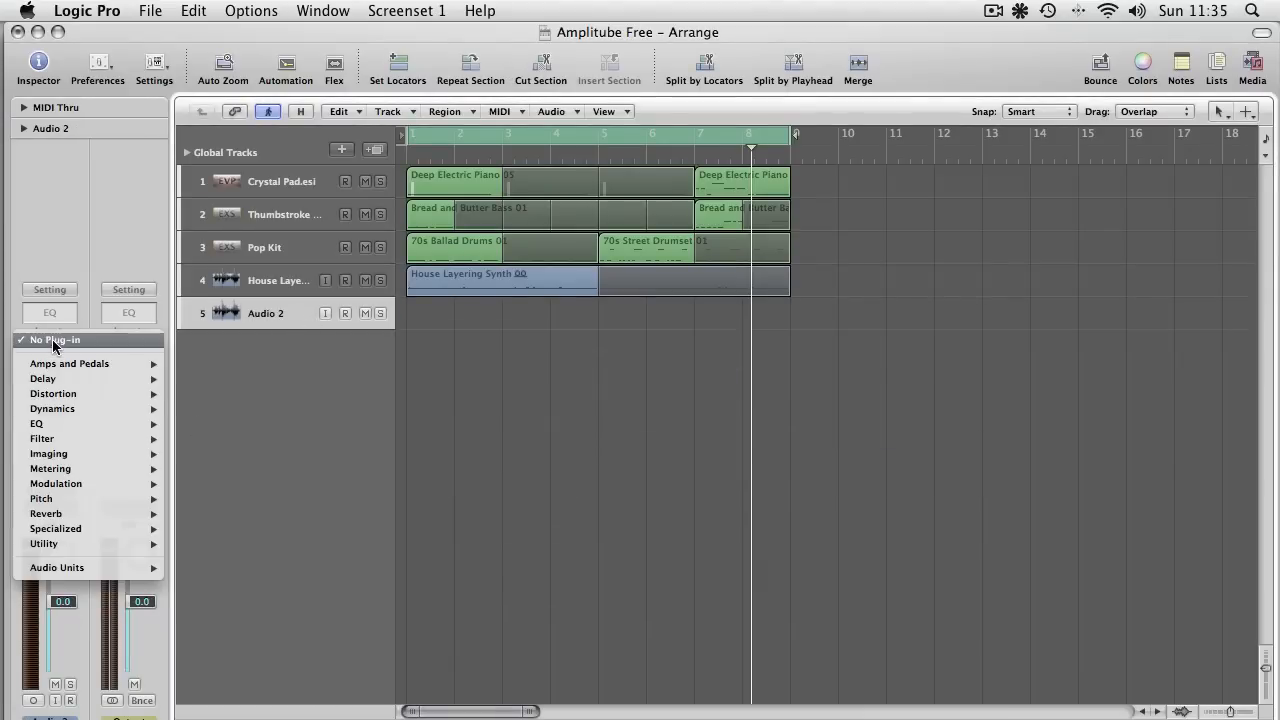
{"action": "mouse_move", "coordinate": [86, 566]}
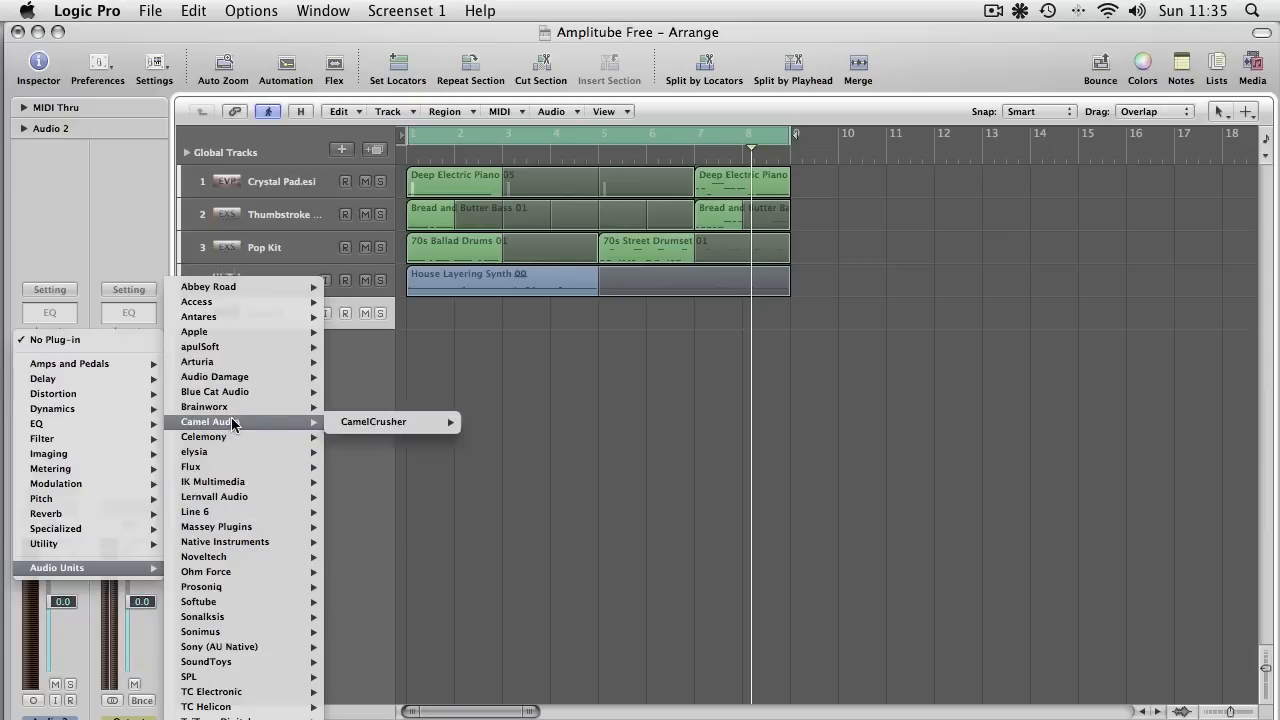
{"action": "mouse_move", "coordinate": [232, 396]}
{"action": "mouse_move", "coordinate": [238, 492]}
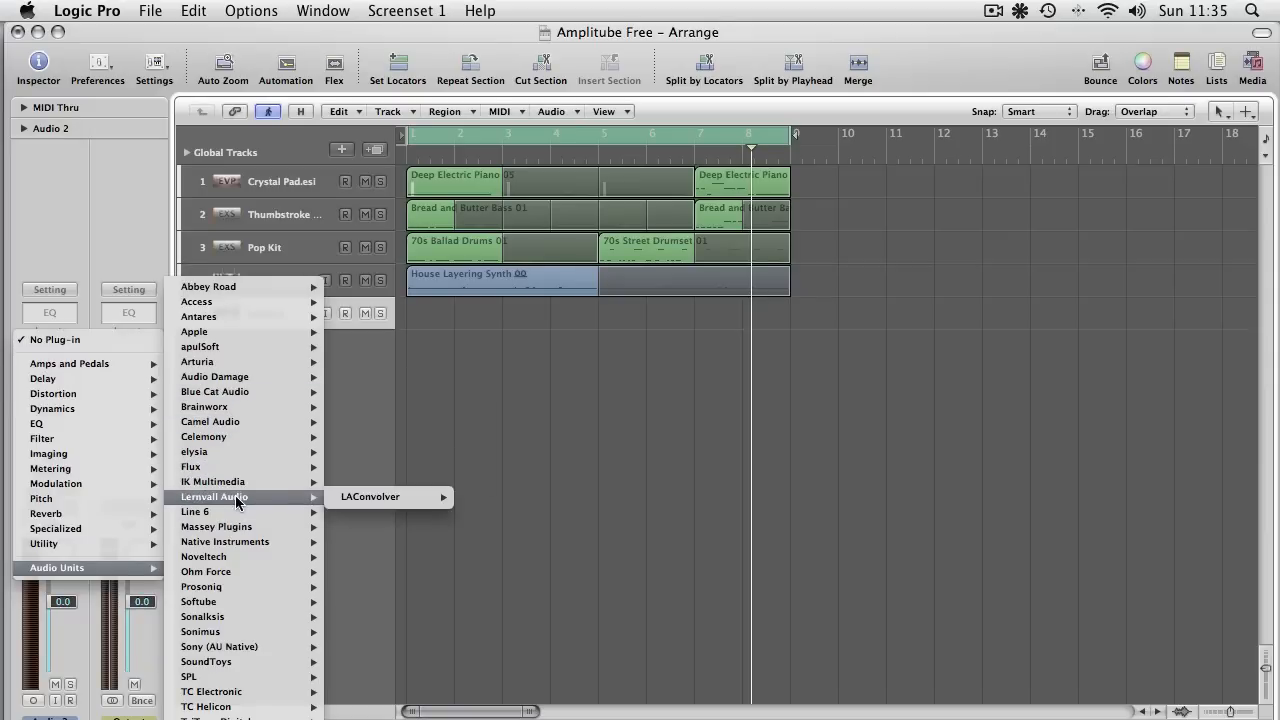
{"action": "mouse_move", "coordinate": [236, 533]}
{"action": "mouse_move", "coordinate": [416, 484]}
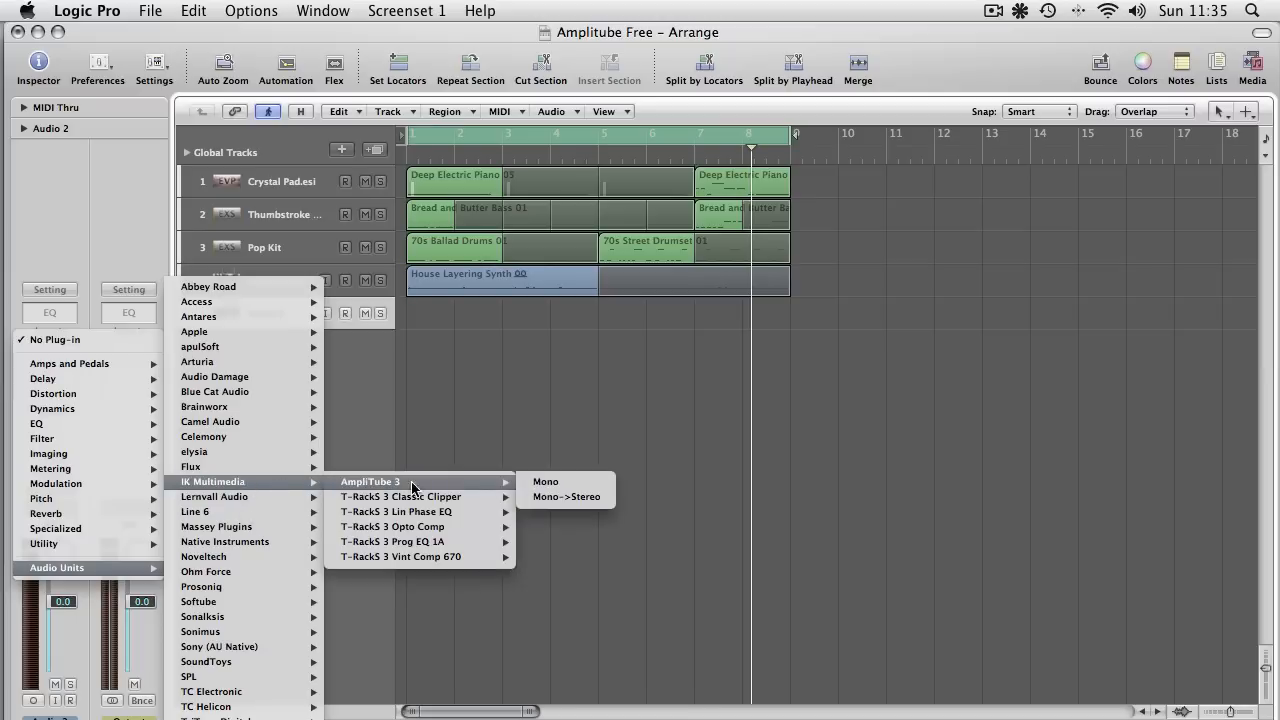
{"action": "left_click", "coordinate": [548, 483]}
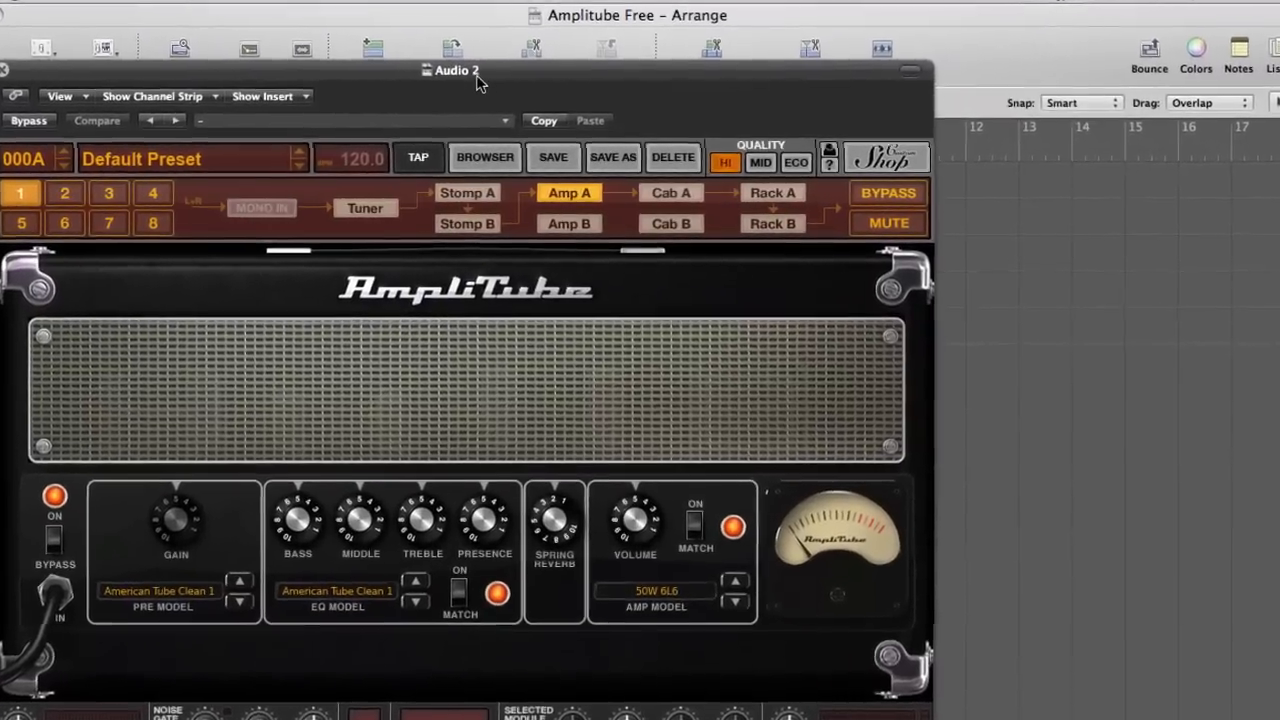
{"action": "left_click_drag", "start_coordinate": [477, 76], "coordinate": [608, 40]}
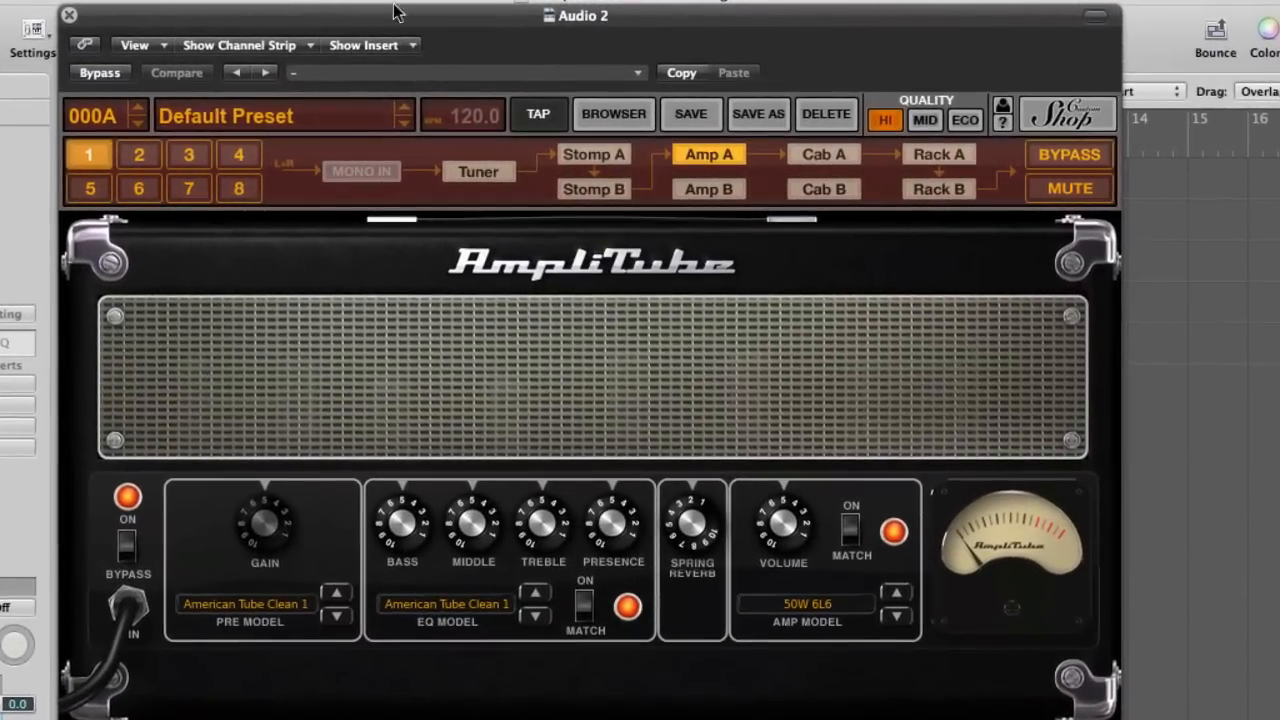
- Examine the AmpliTube Free presets under Complete Rigs, Pure Amps and Styles without loading one, and view the Tuner module
{"action": "left_click", "coordinate": [313, 118]}
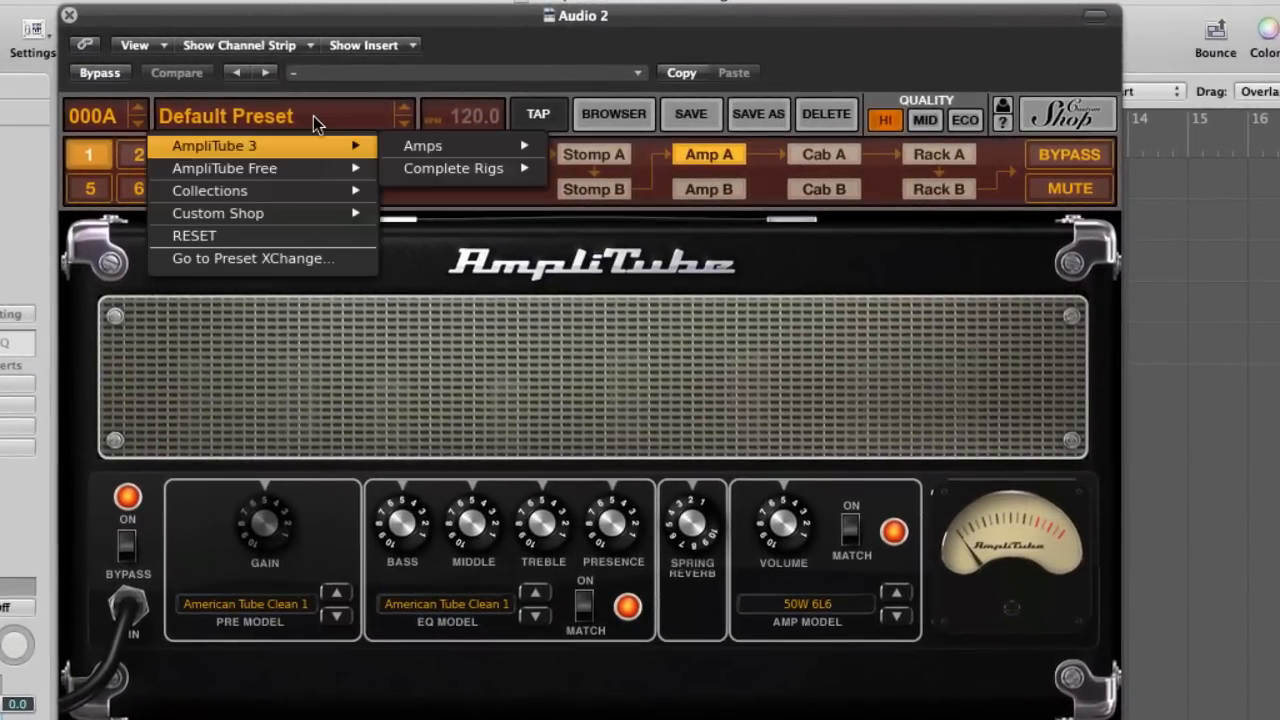
{"action": "mouse_move", "coordinate": [310, 176]}
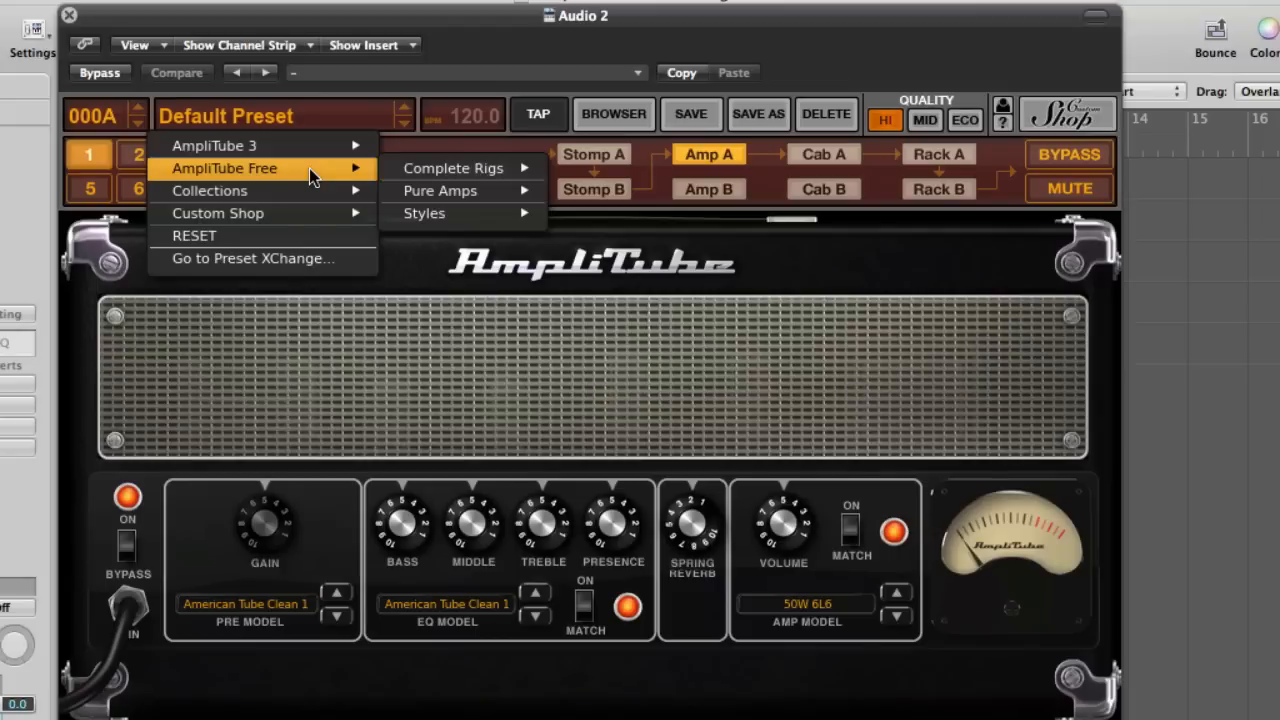
{"action": "mouse_move", "coordinate": [448, 168]}
{"action": "mouse_move", "coordinate": [620, 175]}
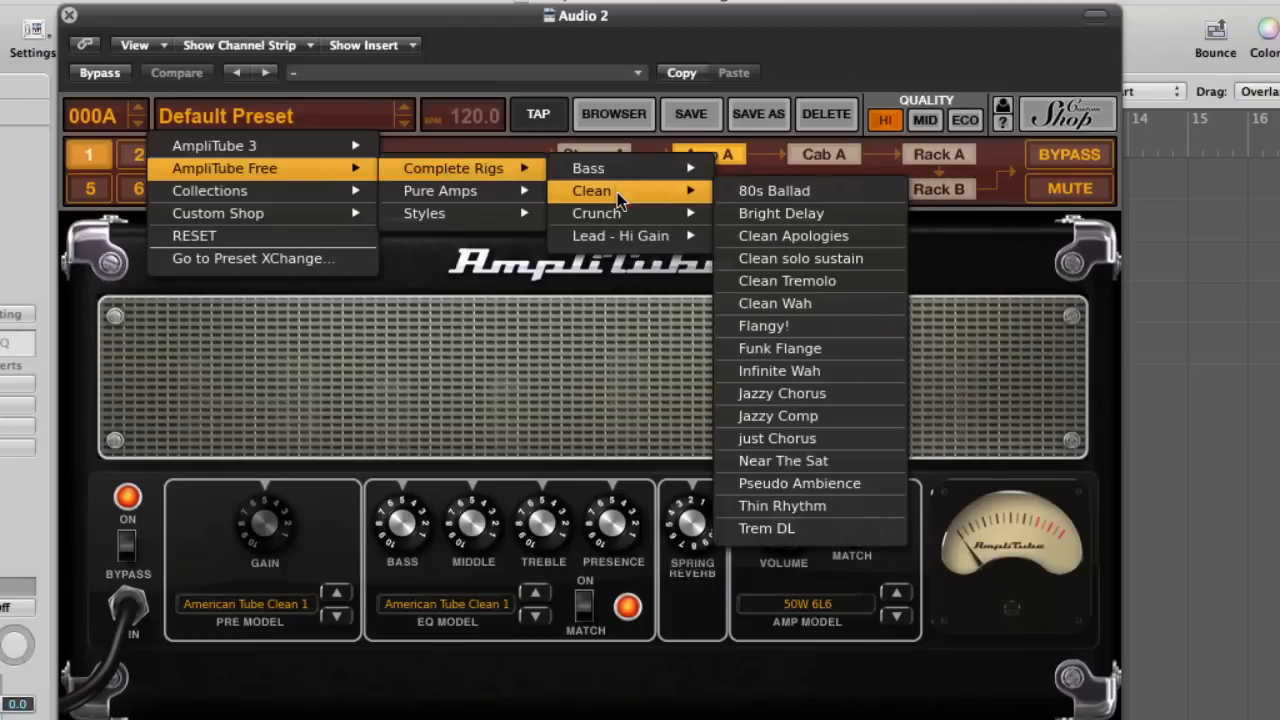
{"action": "mouse_move", "coordinate": [617, 227]}
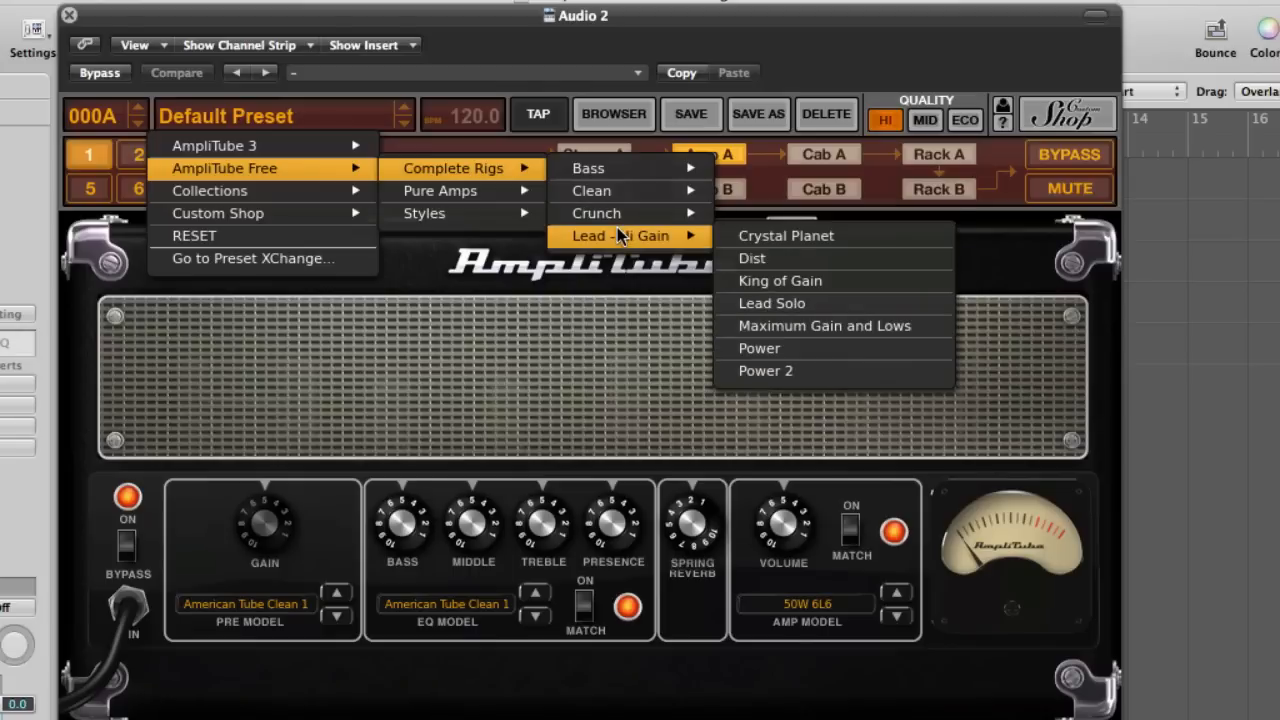
{"action": "mouse_move", "coordinate": [507, 194]}
{"action": "mouse_move", "coordinate": [717, 191]}
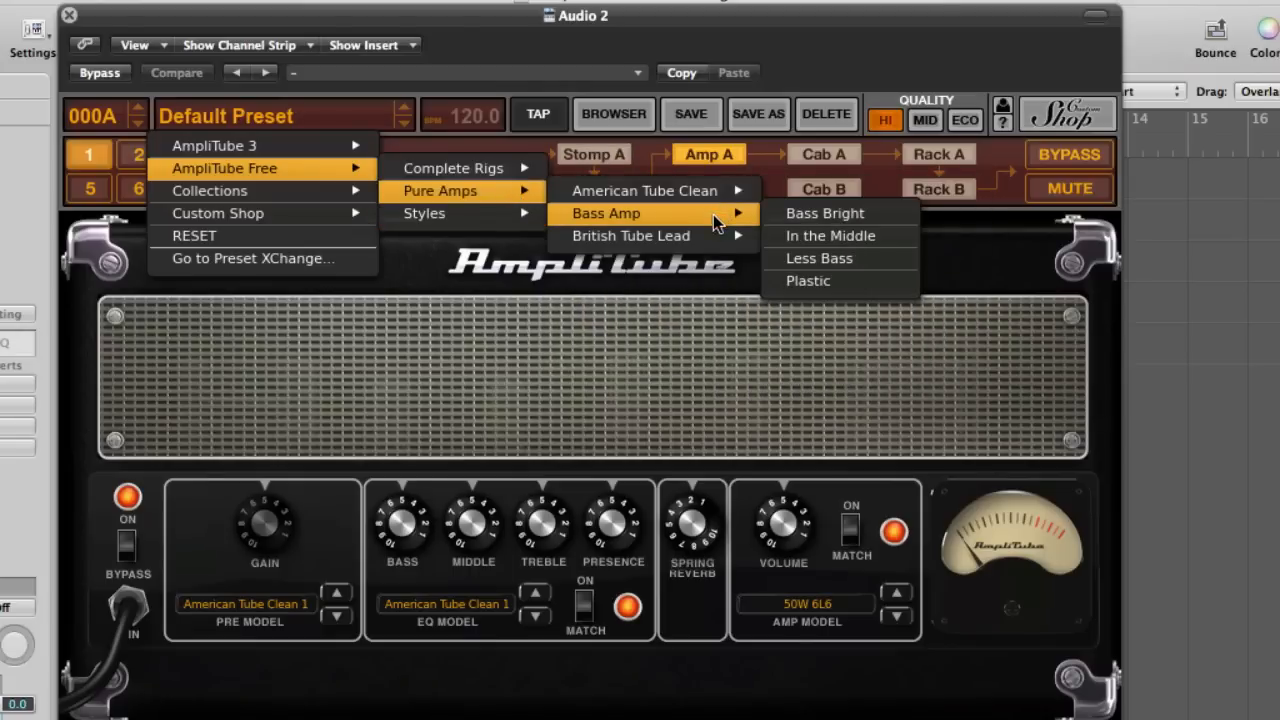
{"action": "mouse_move", "coordinate": [708, 233]}
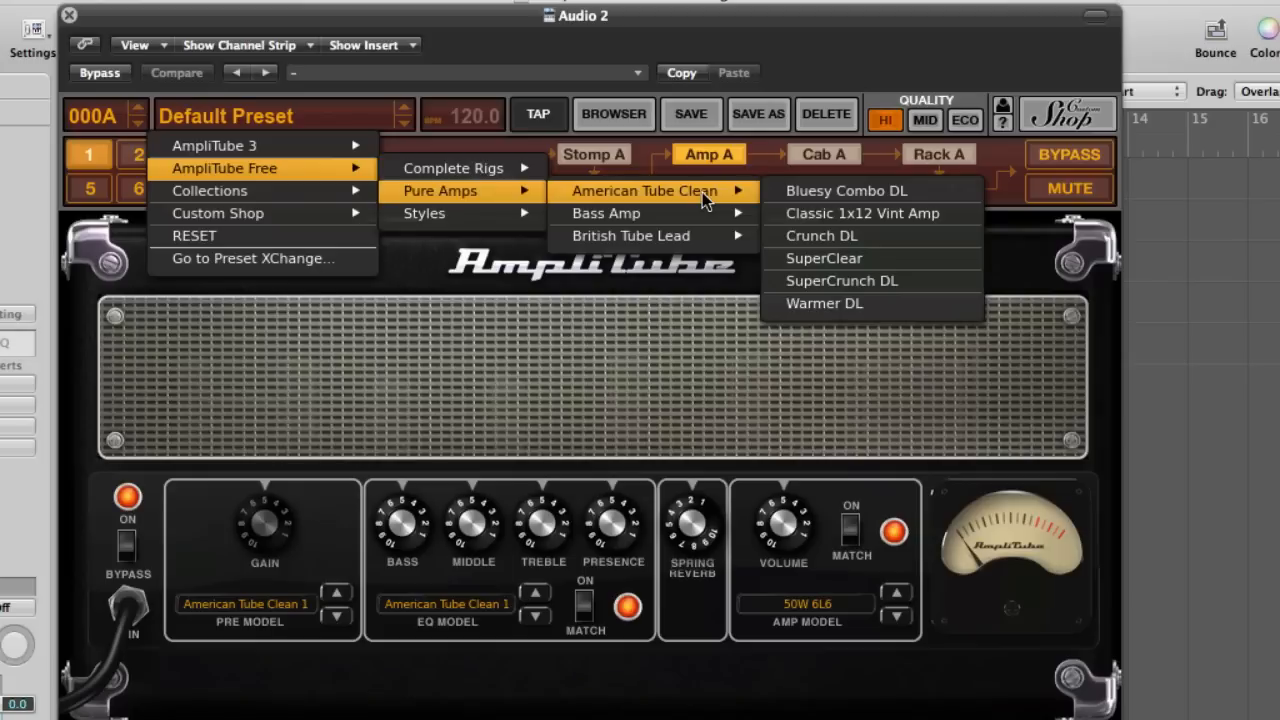
{"action": "mouse_move", "coordinate": [405, 214]}
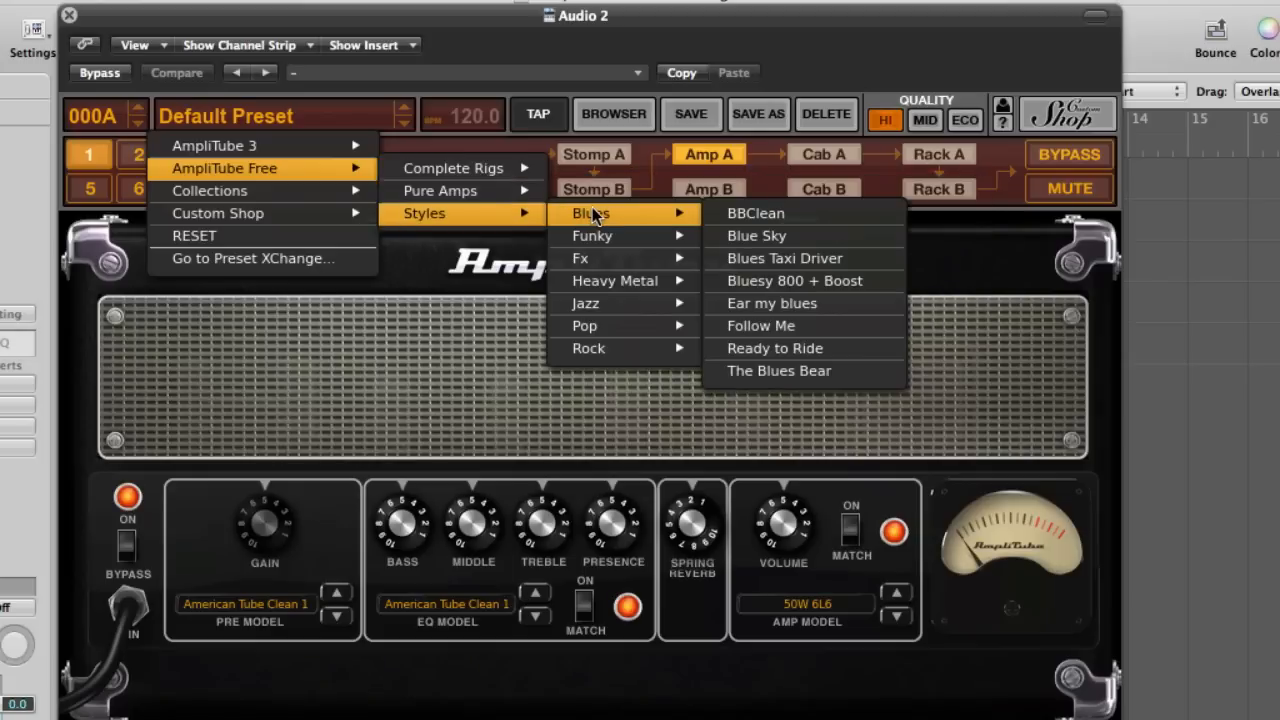
{"action": "mouse_move", "coordinate": [605, 280]}
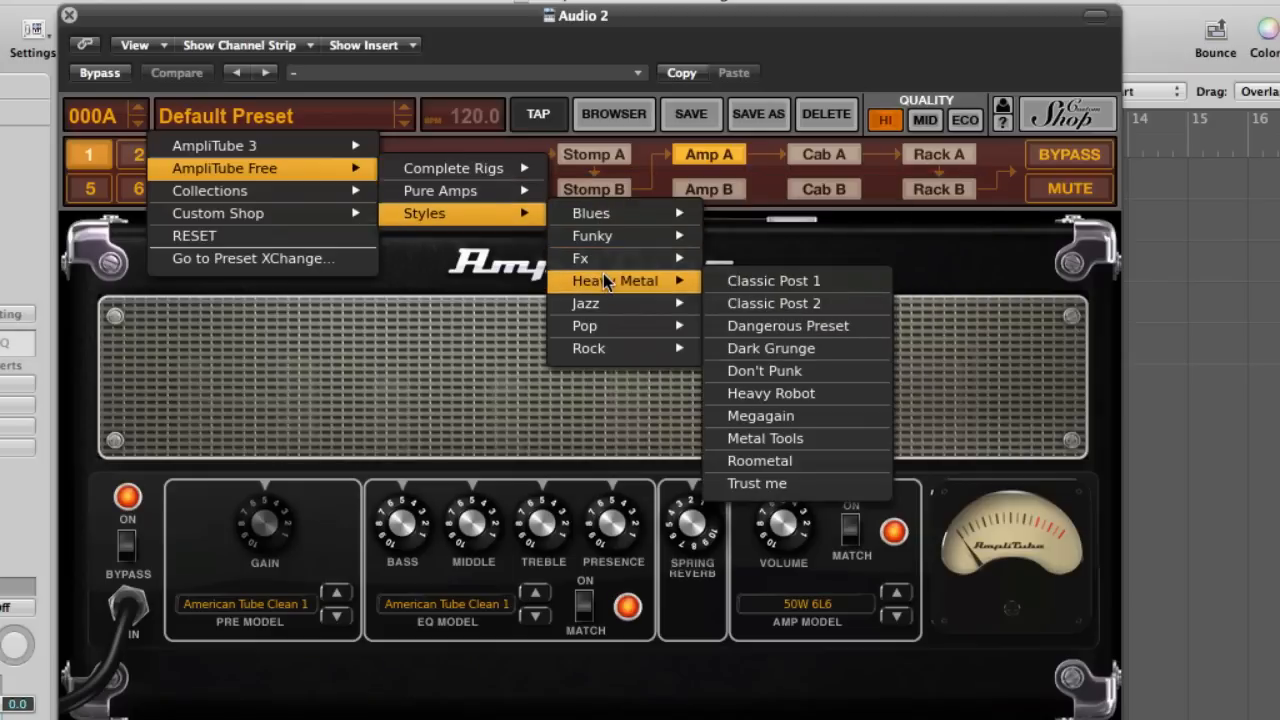
{"action": "mouse_move", "coordinate": [618, 308]}
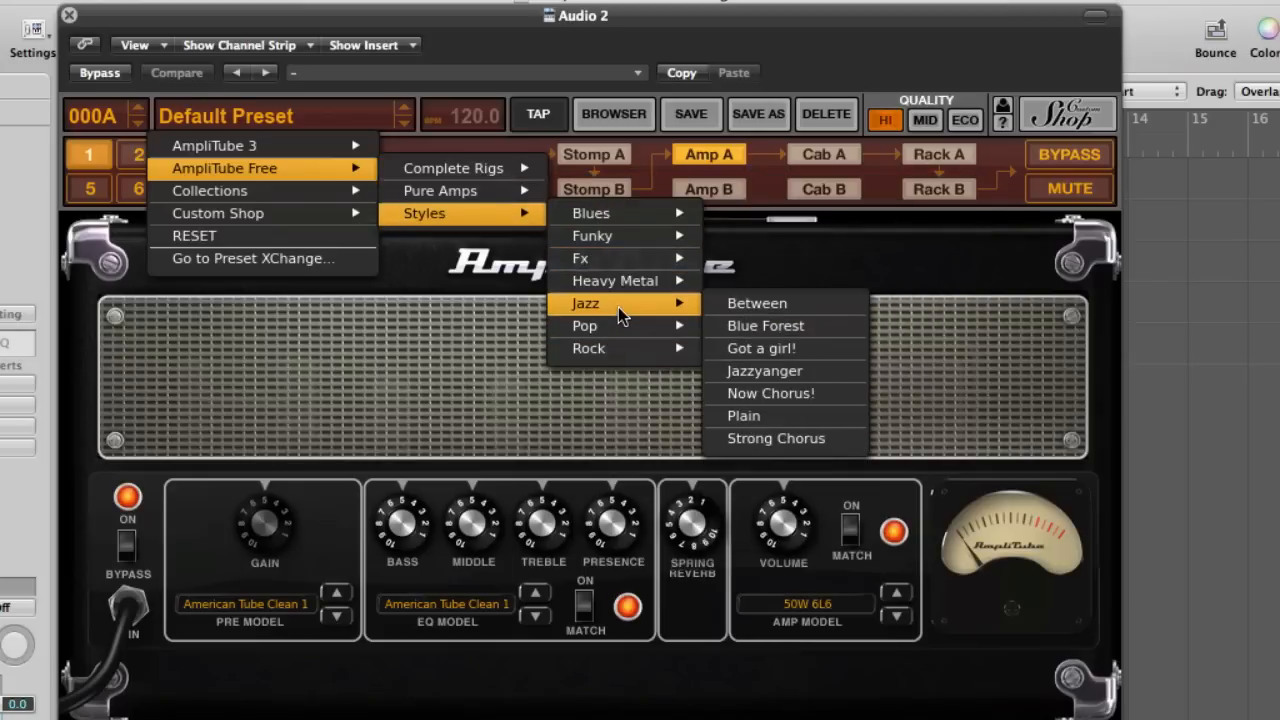
{"action": "mouse_move", "coordinate": [618, 257]}
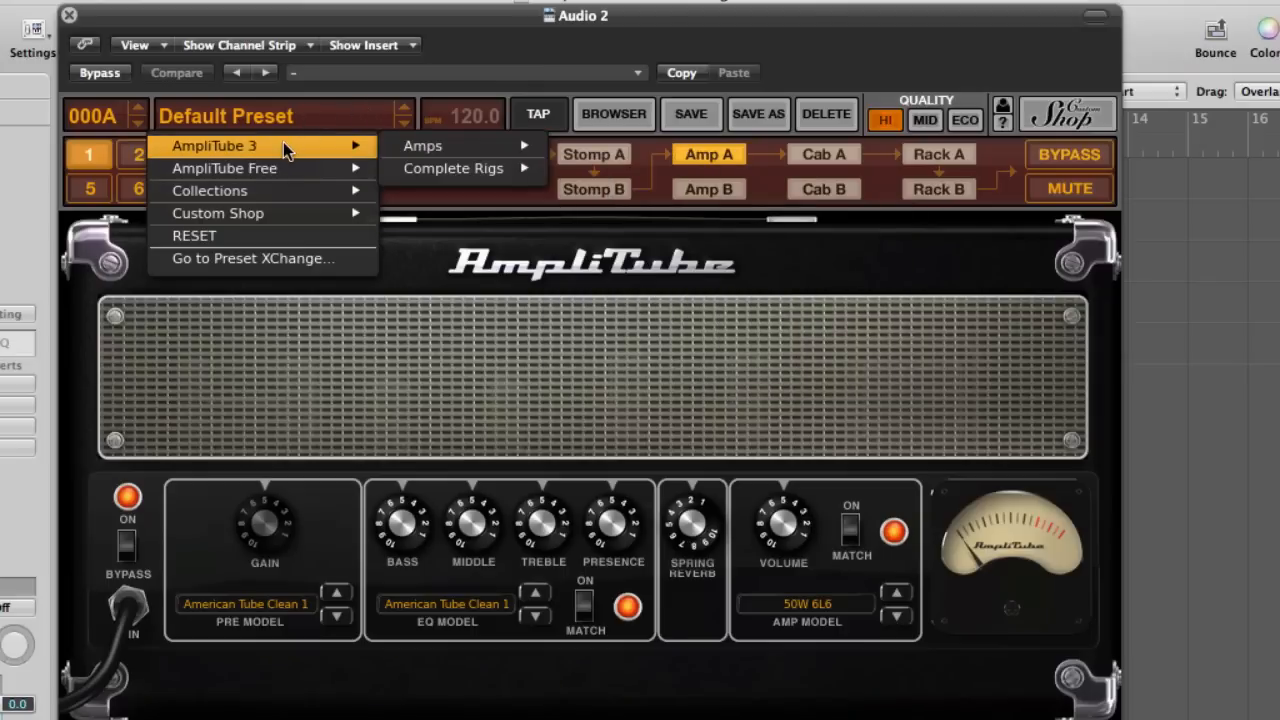
{"action": "left_click", "coordinate": [81, 352]}
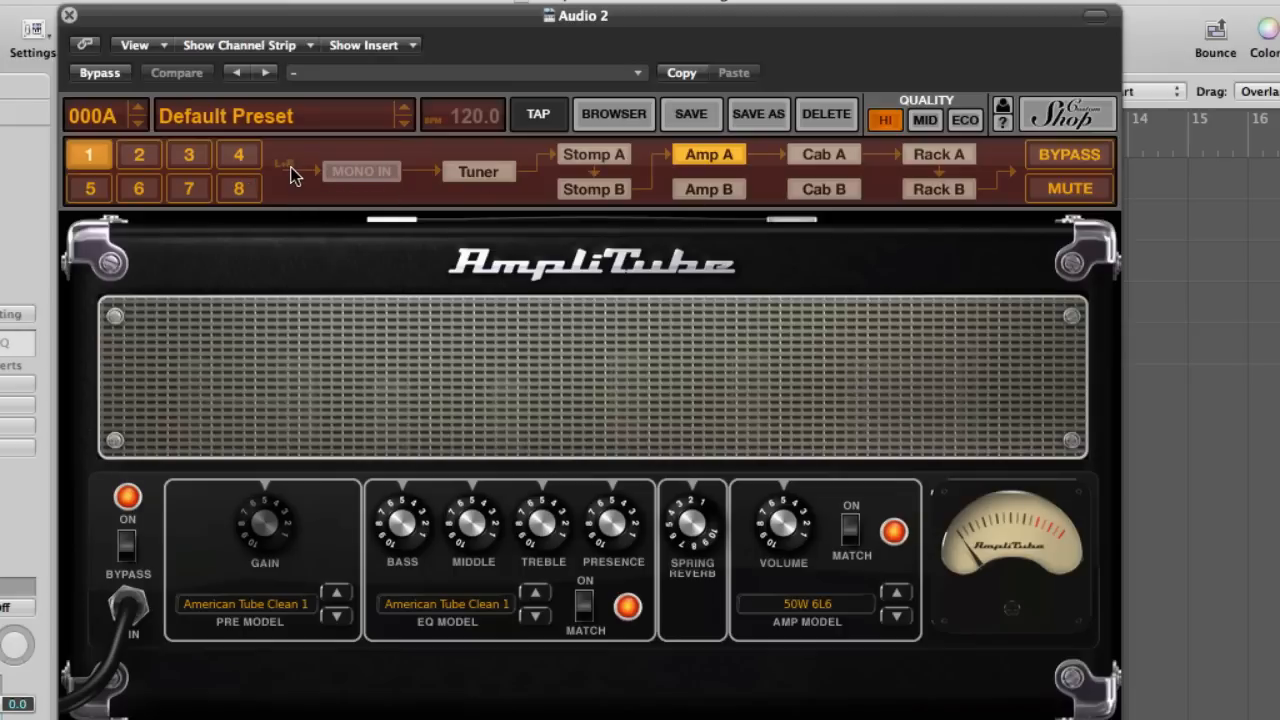
{"action": "left_click", "coordinate": [480, 174]}
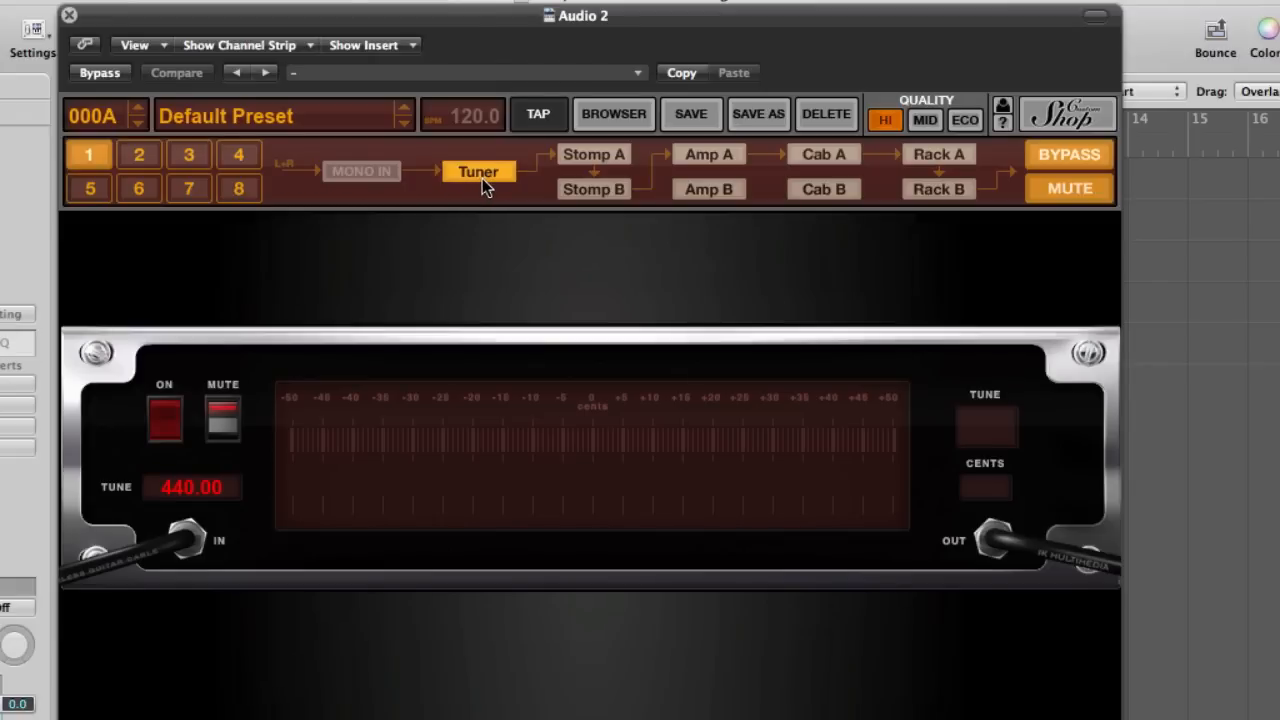
- Review the AmpliTube 3 pedal categories for Stomp A and load the Delay pedal into its first slot
{"action": "left_click", "coordinate": [575, 155]}
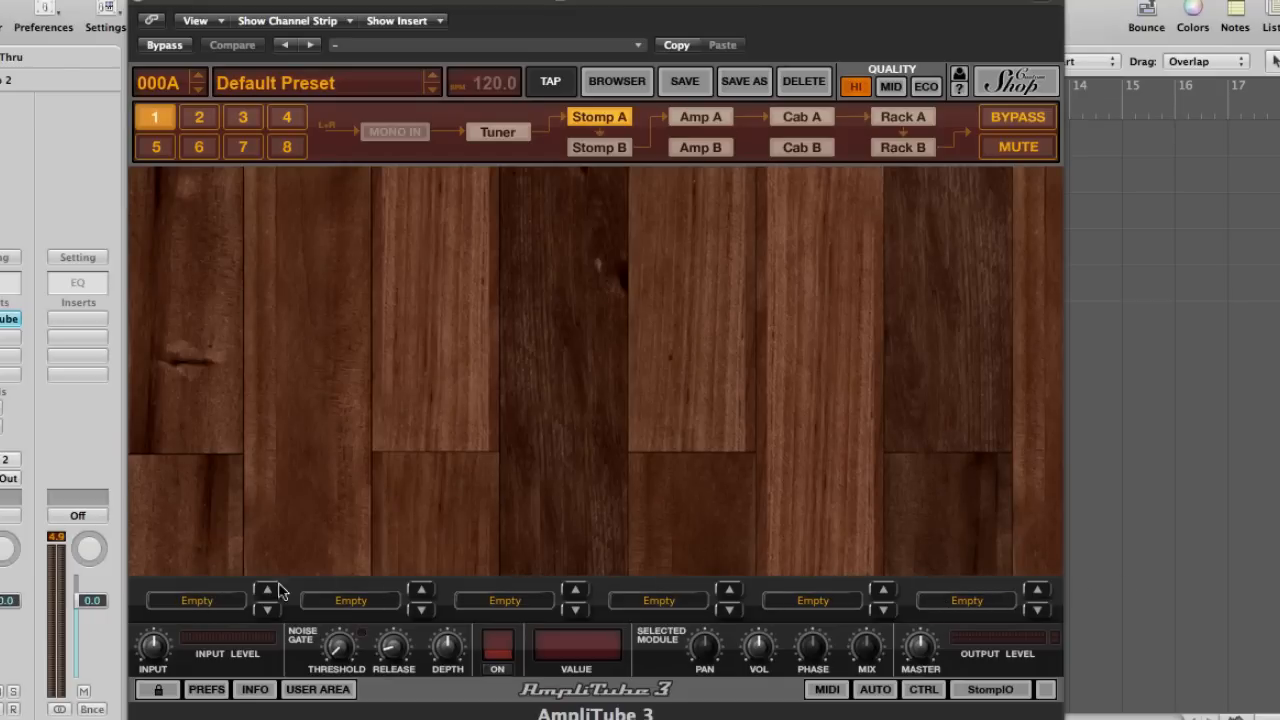
{"action": "left_click", "coordinate": [205, 608]}
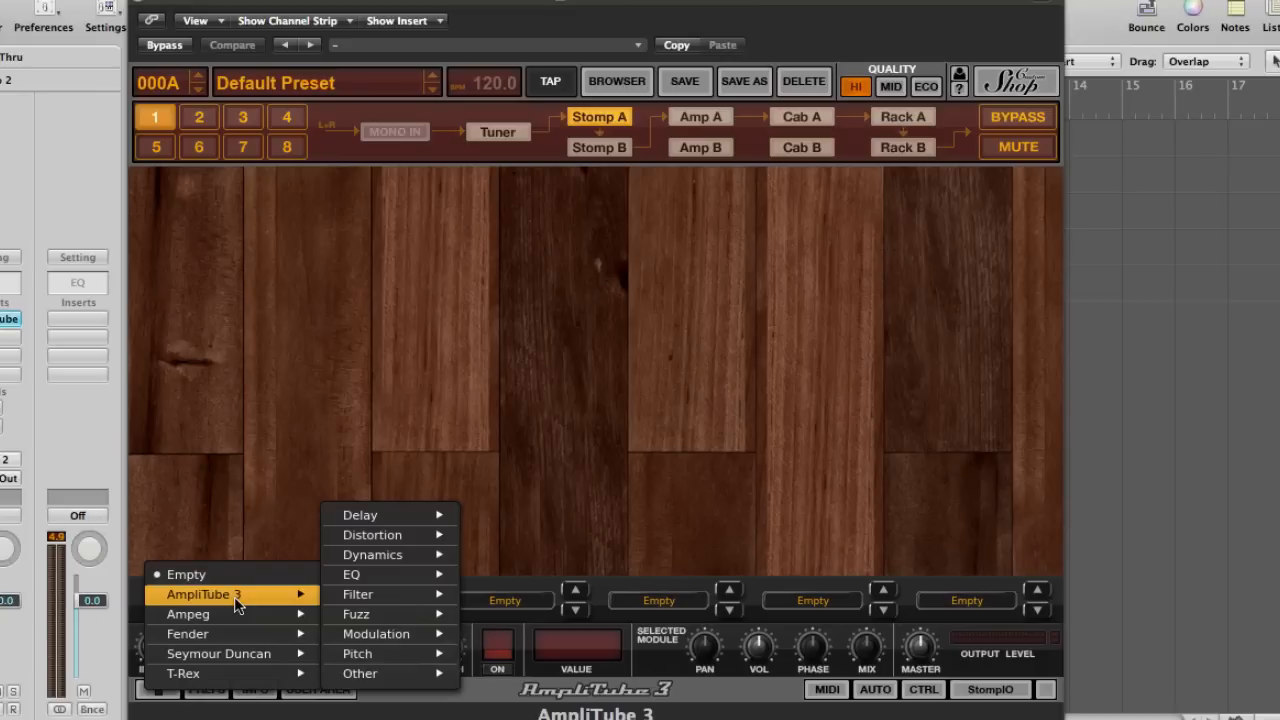
{"action": "mouse_move", "coordinate": [447, 515]}
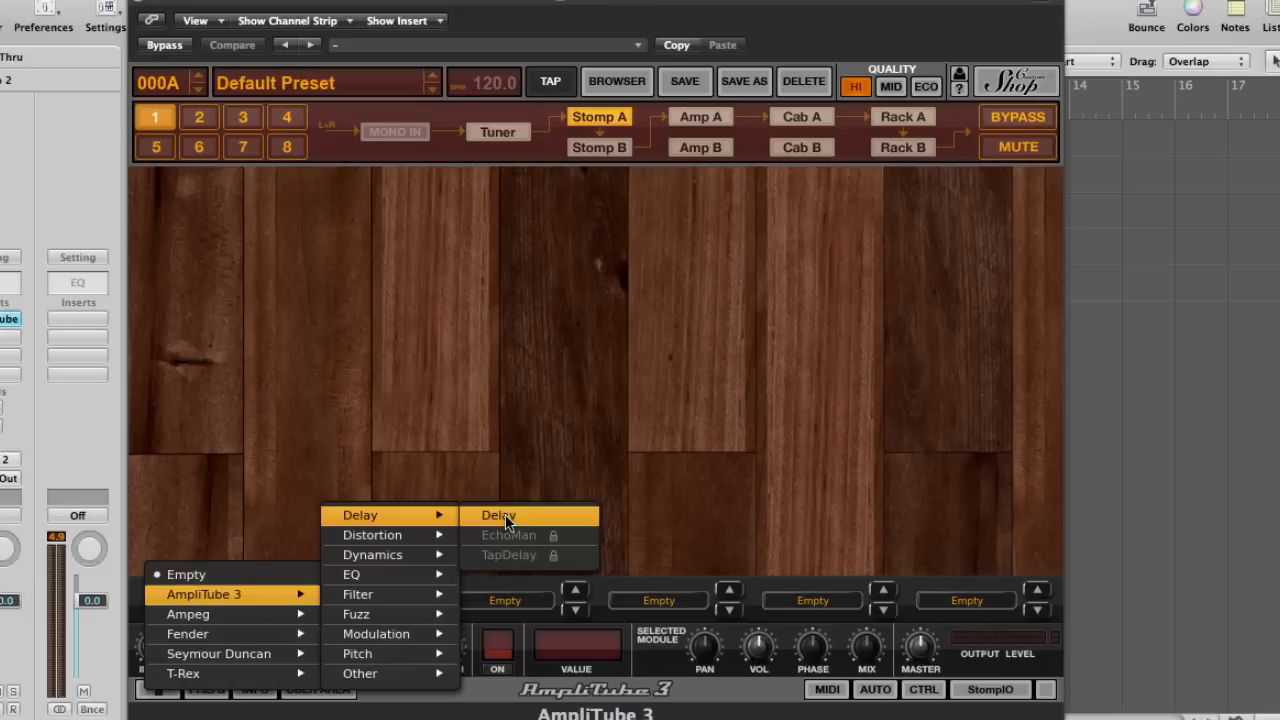
{"action": "mouse_move", "coordinate": [432, 539]}
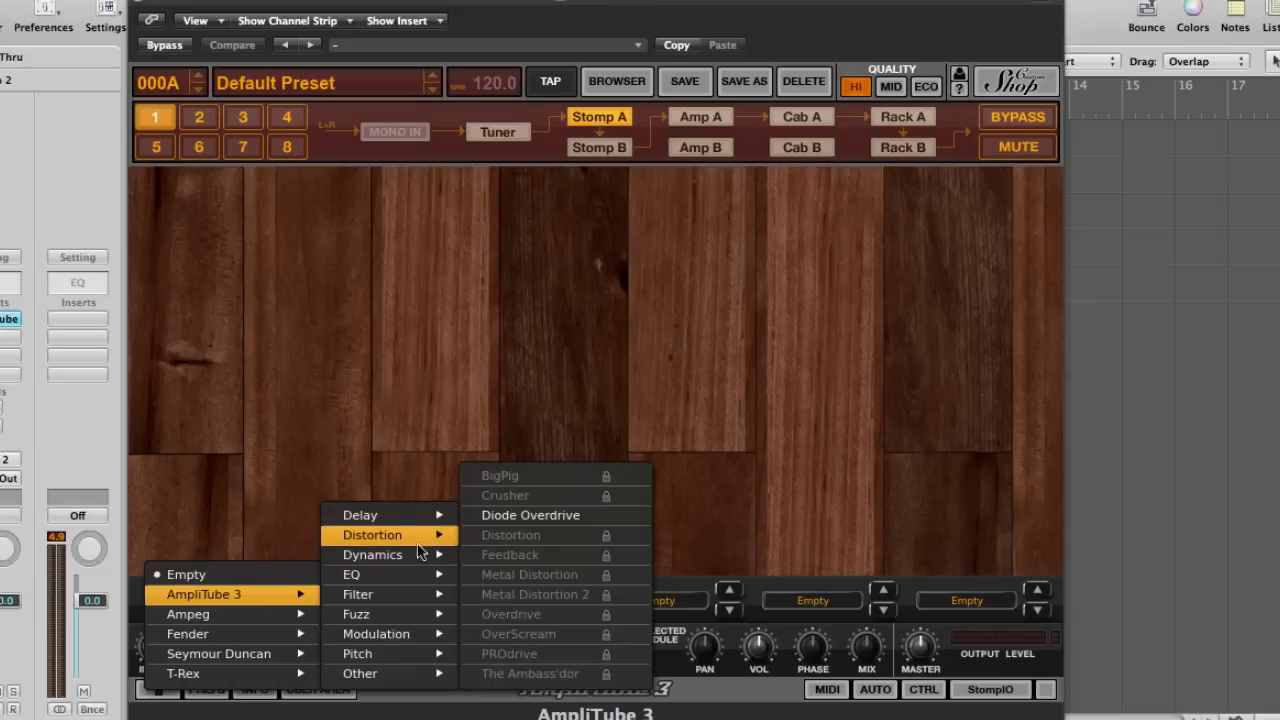
{"action": "mouse_move", "coordinate": [417, 572]}
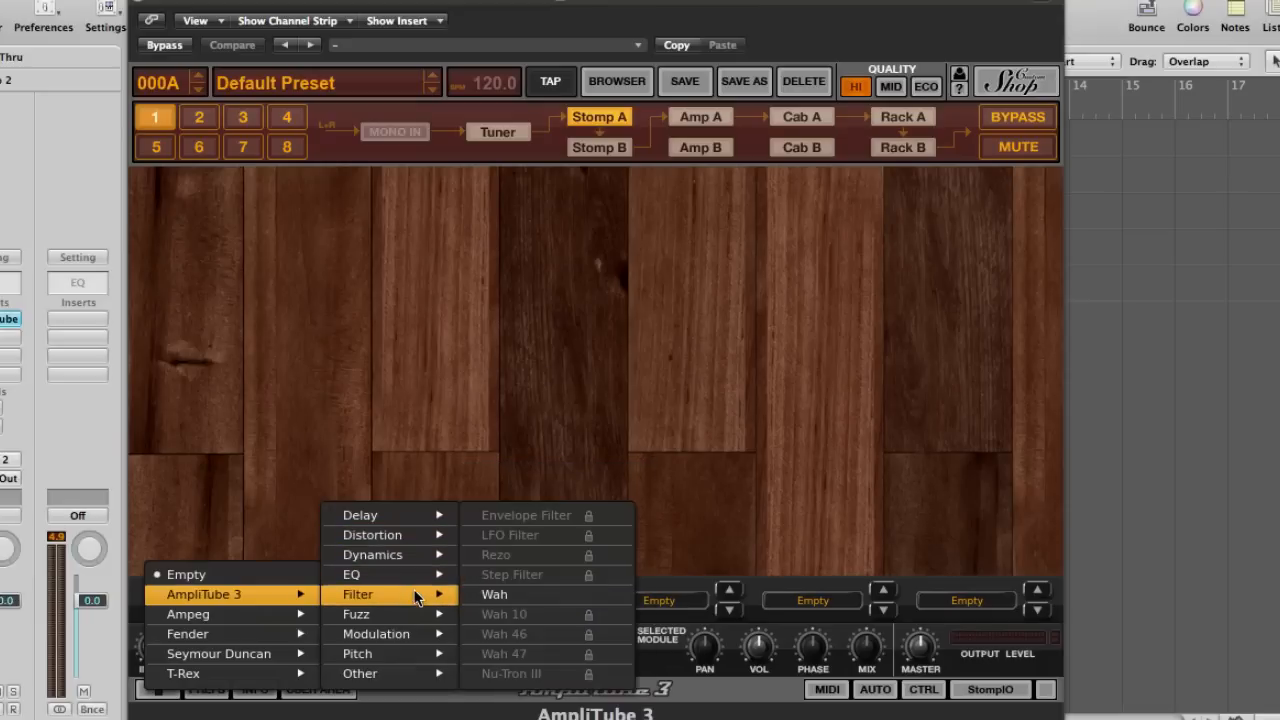
{"action": "mouse_move", "coordinate": [425, 612]}
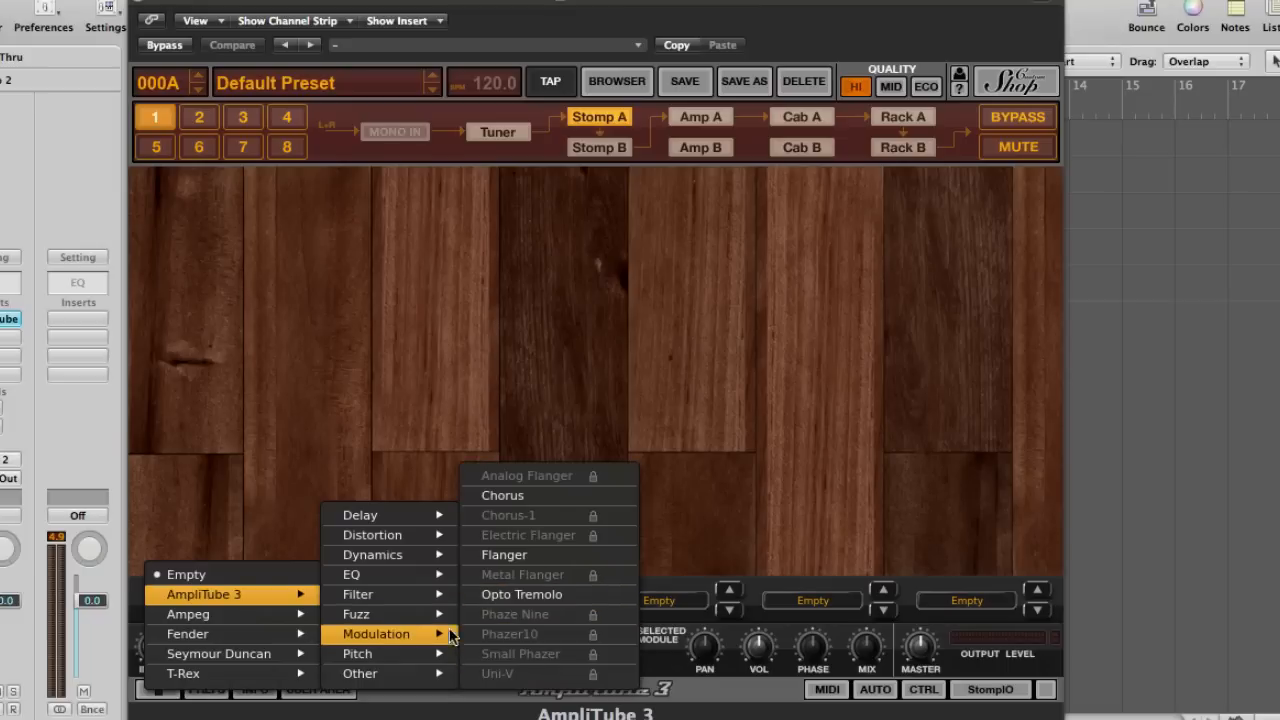
{"action": "mouse_move", "coordinate": [397, 657]}
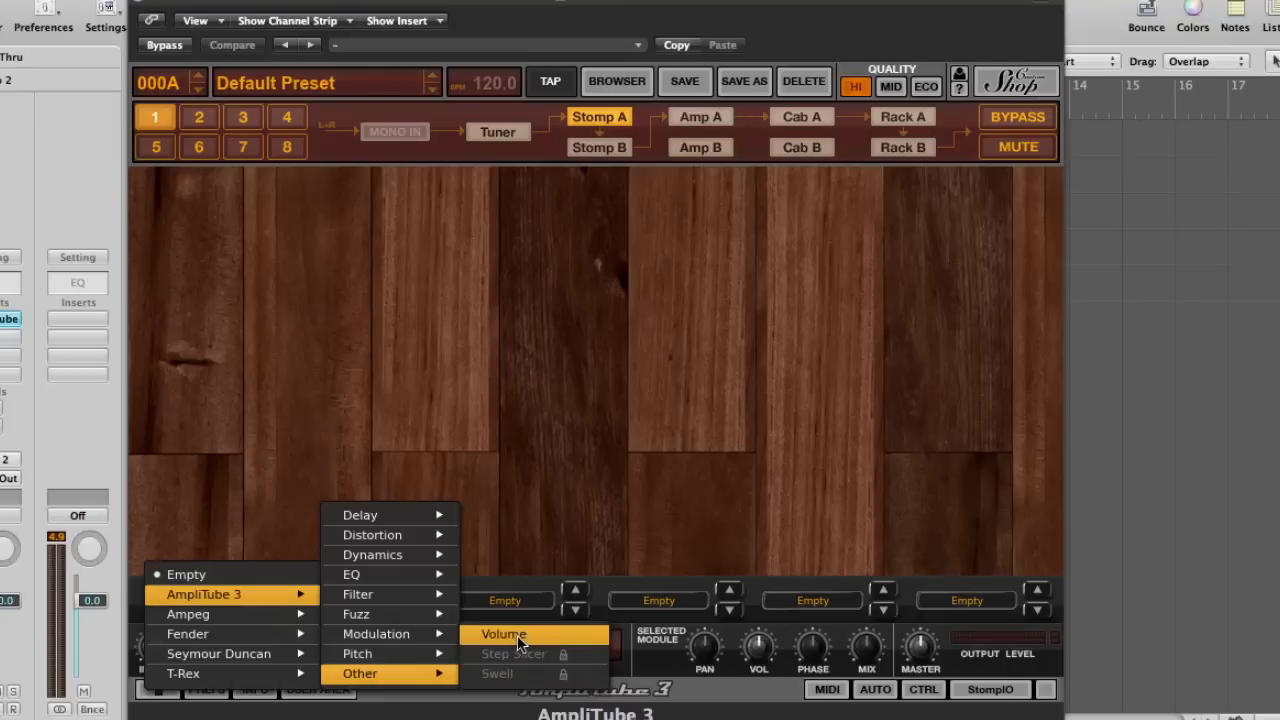
{"action": "mouse_move", "coordinate": [374, 522]}
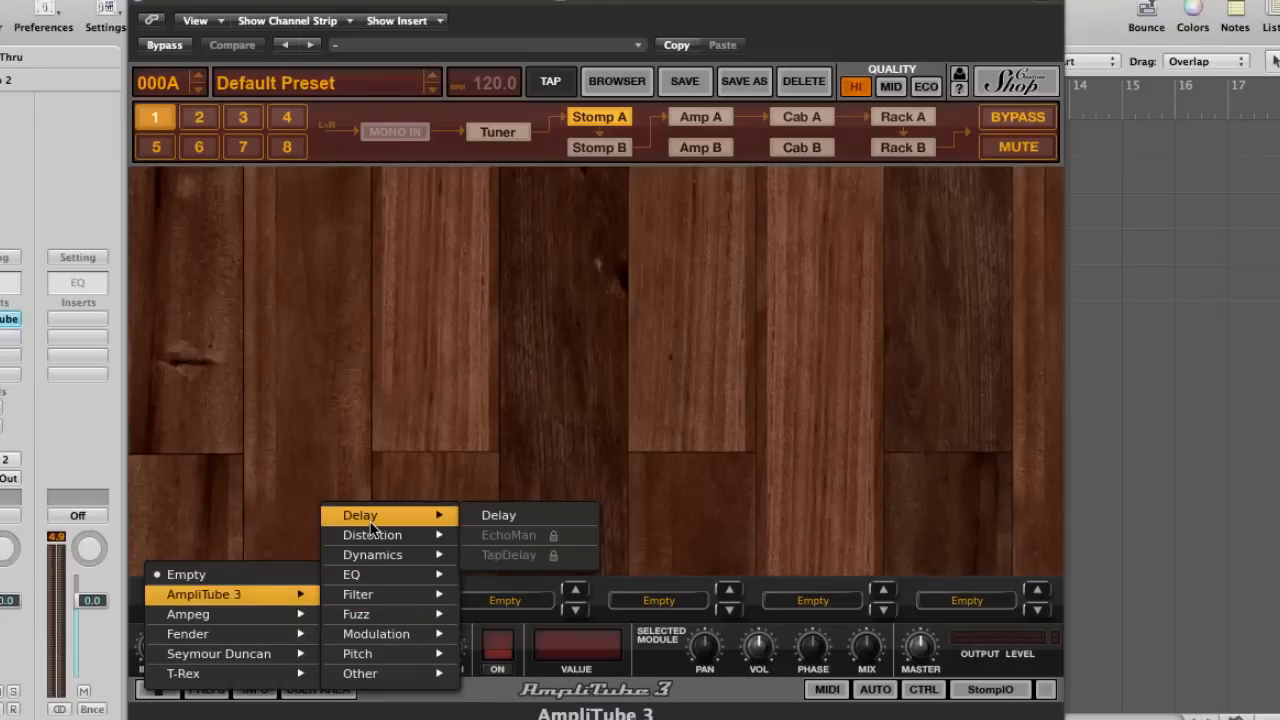
{"action": "left_click", "coordinate": [497, 524]}
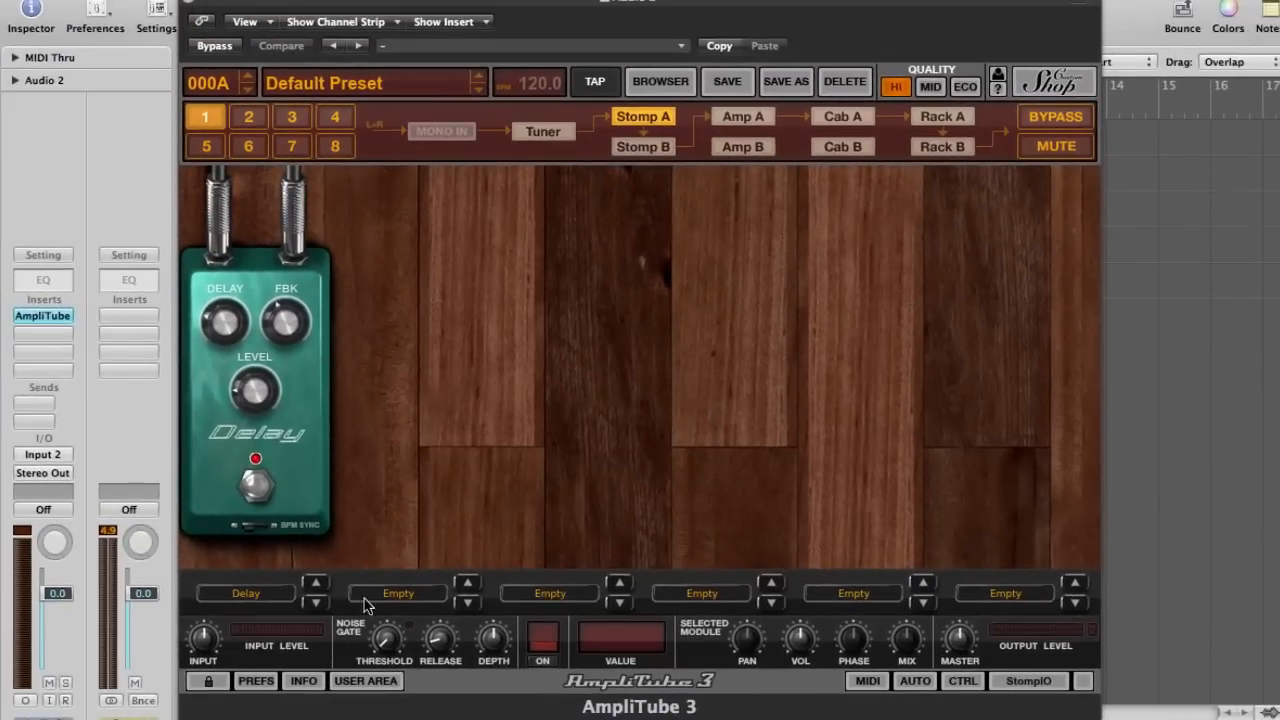
- Load the AmpliTube 3 Compressor from the Dynamics category into the second slot of Stomp A
{"action": "left_click", "coordinate": [366, 604]}
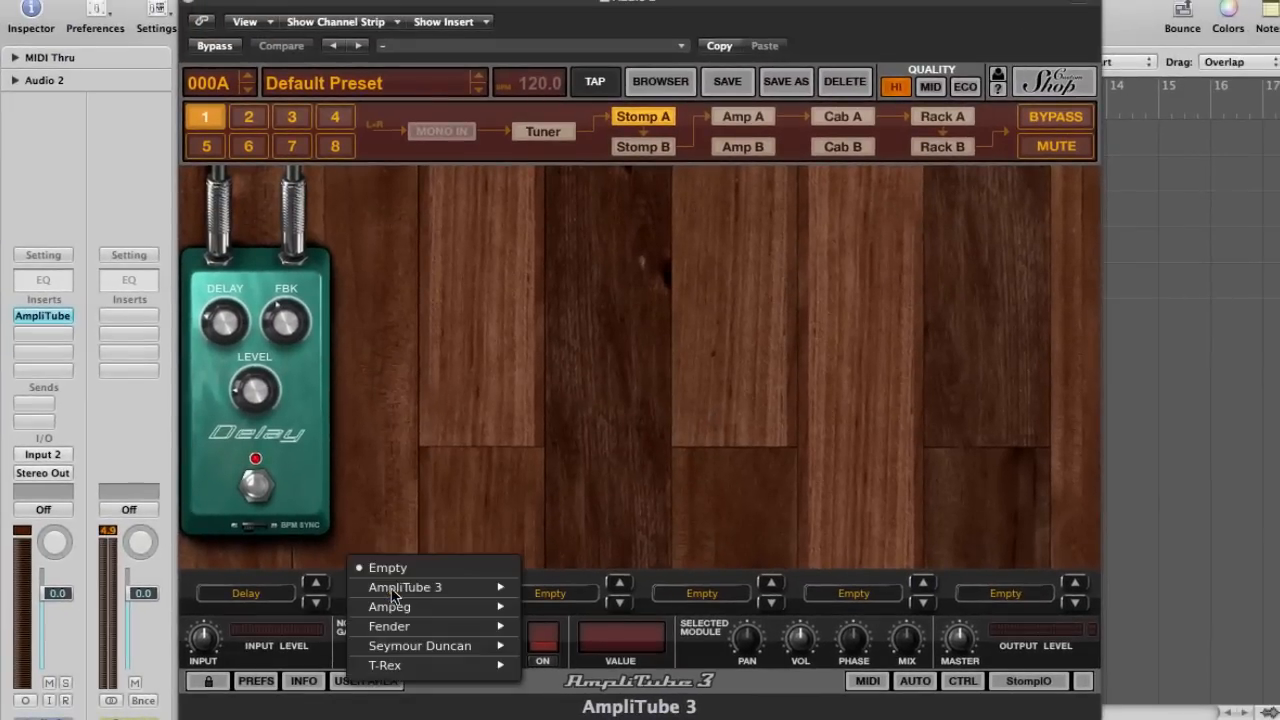
{"action": "mouse_move", "coordinate": [512, 588]}
{"action": "mouse_move", "coordinate": [590, 548]}
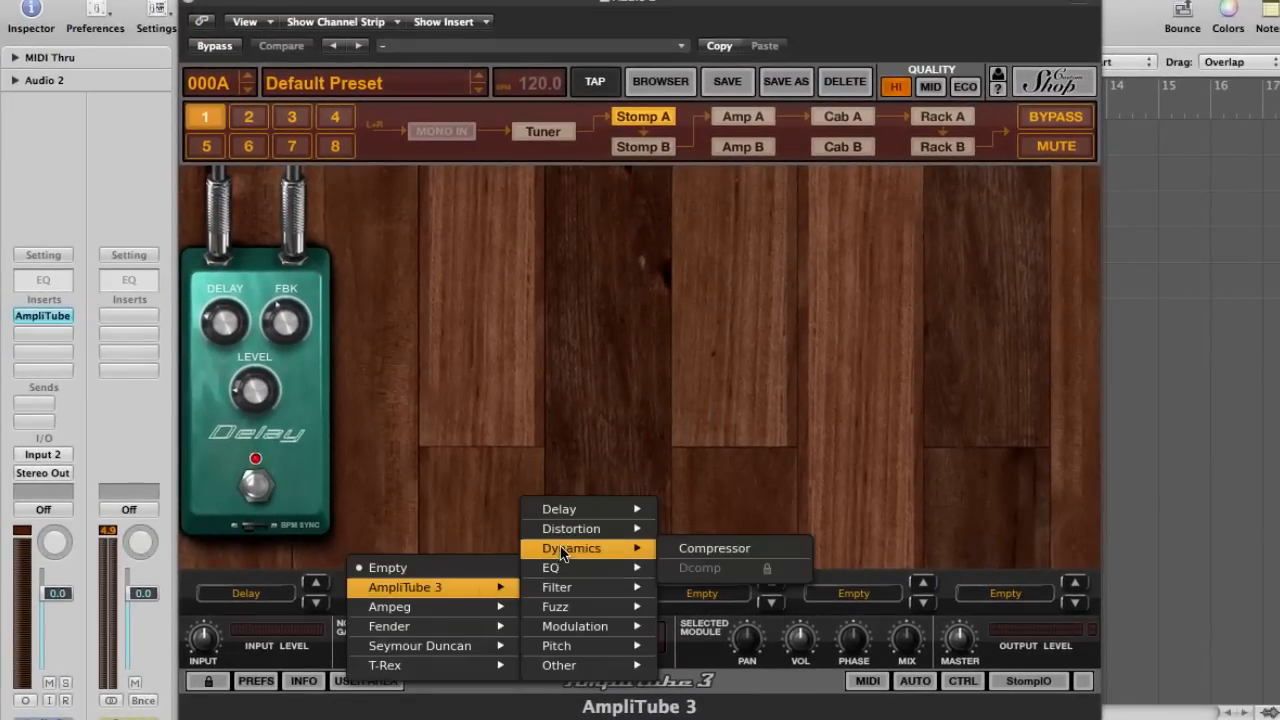
{"action": "left_click", "coordinate": [720, 551]}
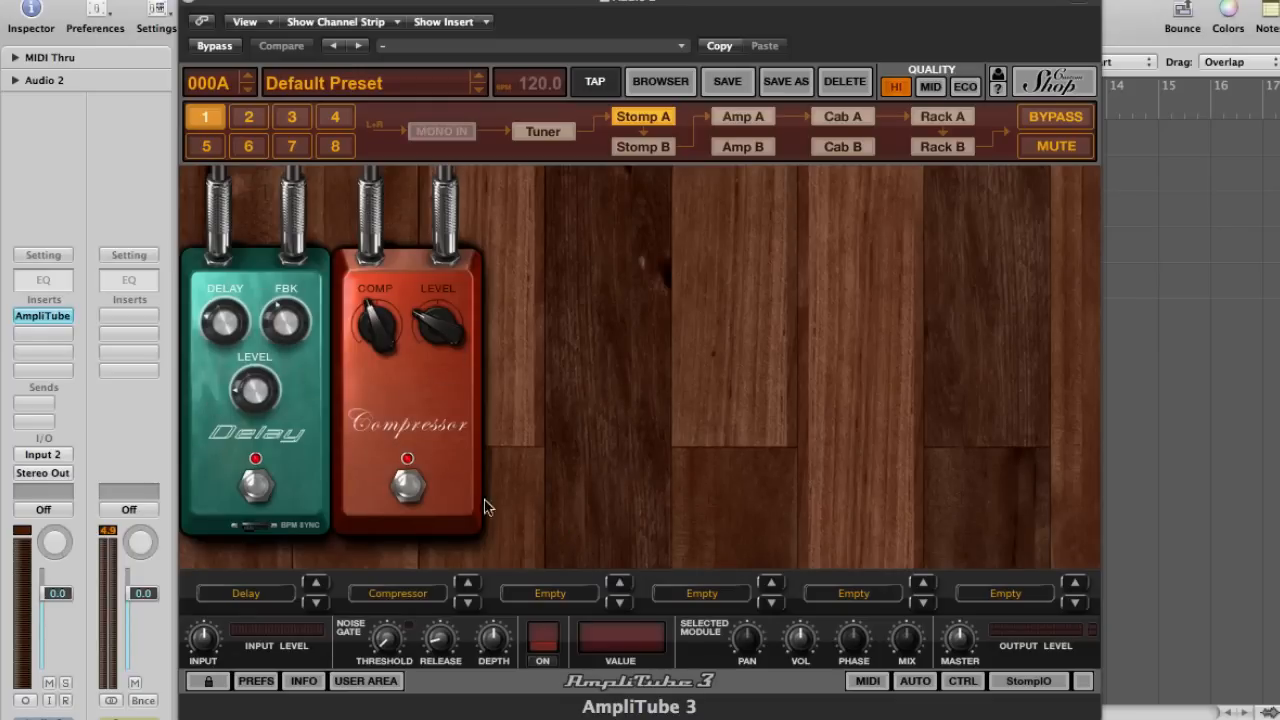
- Set the pre model of Amp A to American Tube Clean 2 from the AmpliTube 3 Clean category
{"action": "left_click", "coordinate": [729, 118]}
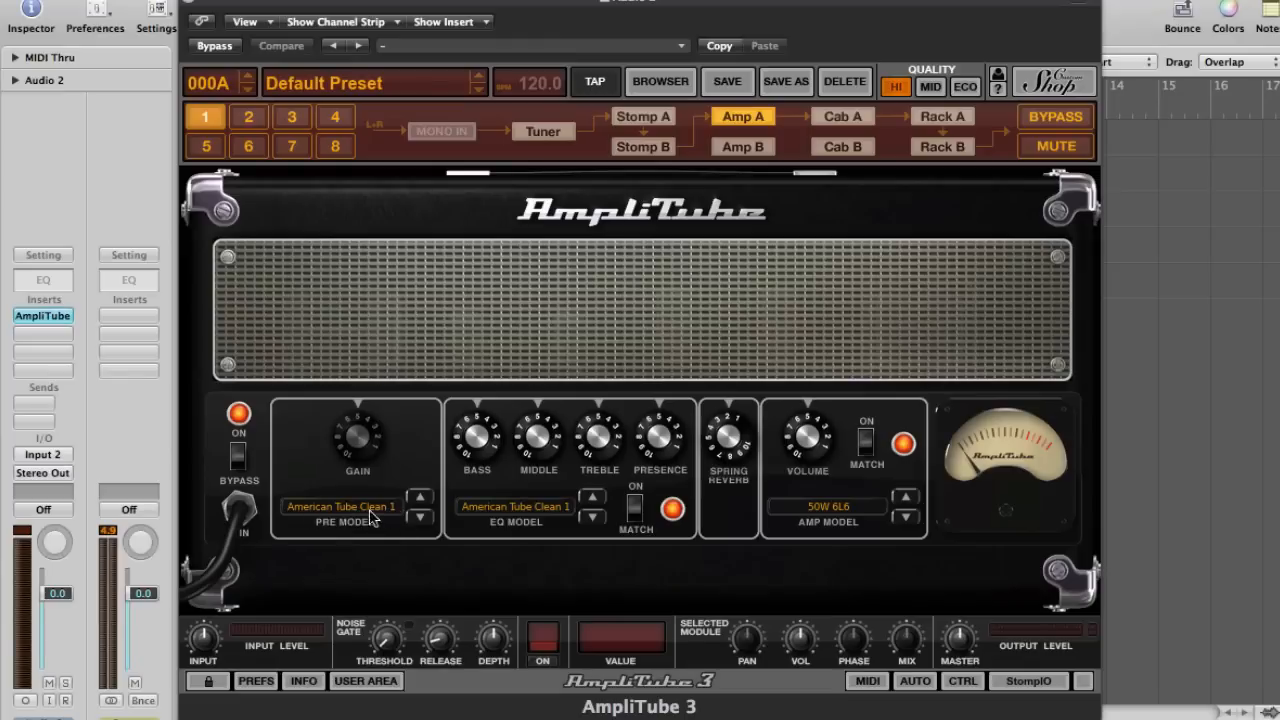
{"action": "left_click", "coordinate": [306, 510]}
{"action": "mouse_move", "coordinate": [340, 532]}
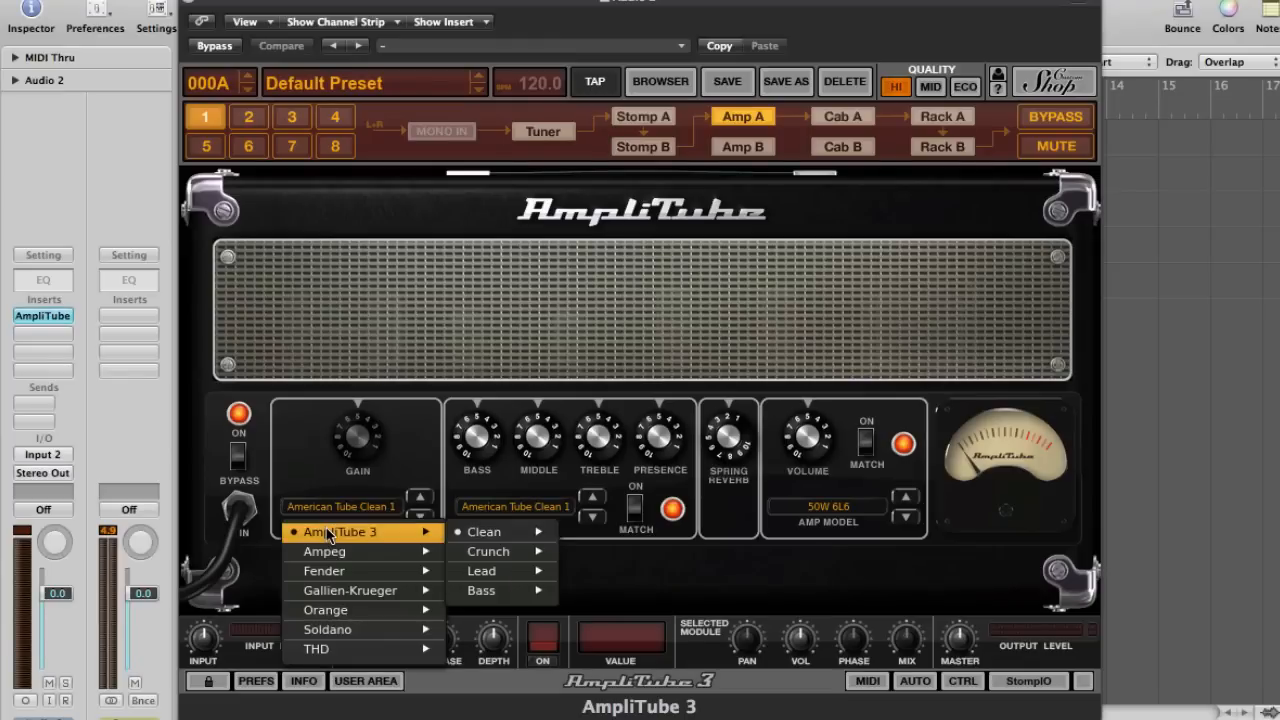
{"action": "mouse_move", "coordinate": [465, 536]}
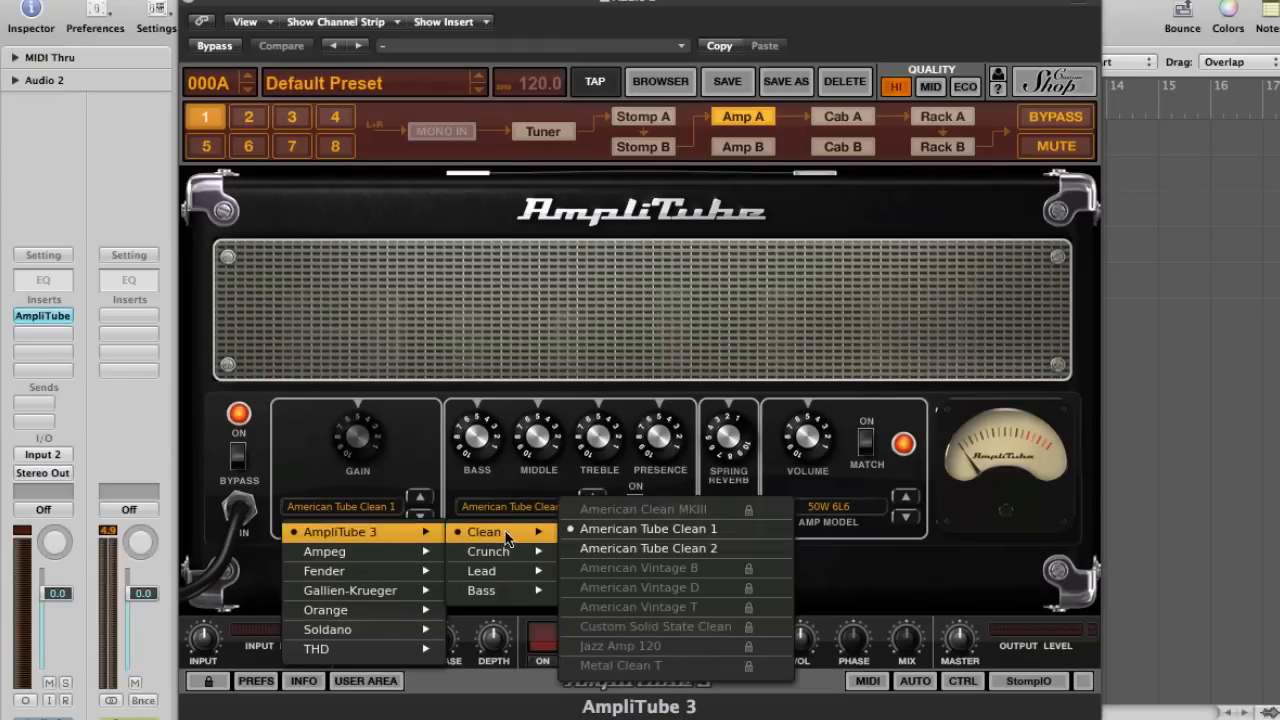
{"action": "left_click", "coordinate": [624, 551]}
- Set the pre model of Amp A to British Tube Lead 1 from the AmpliTube 3 Lead category
{"action": "left_click", "coordinate": [327, 506]}
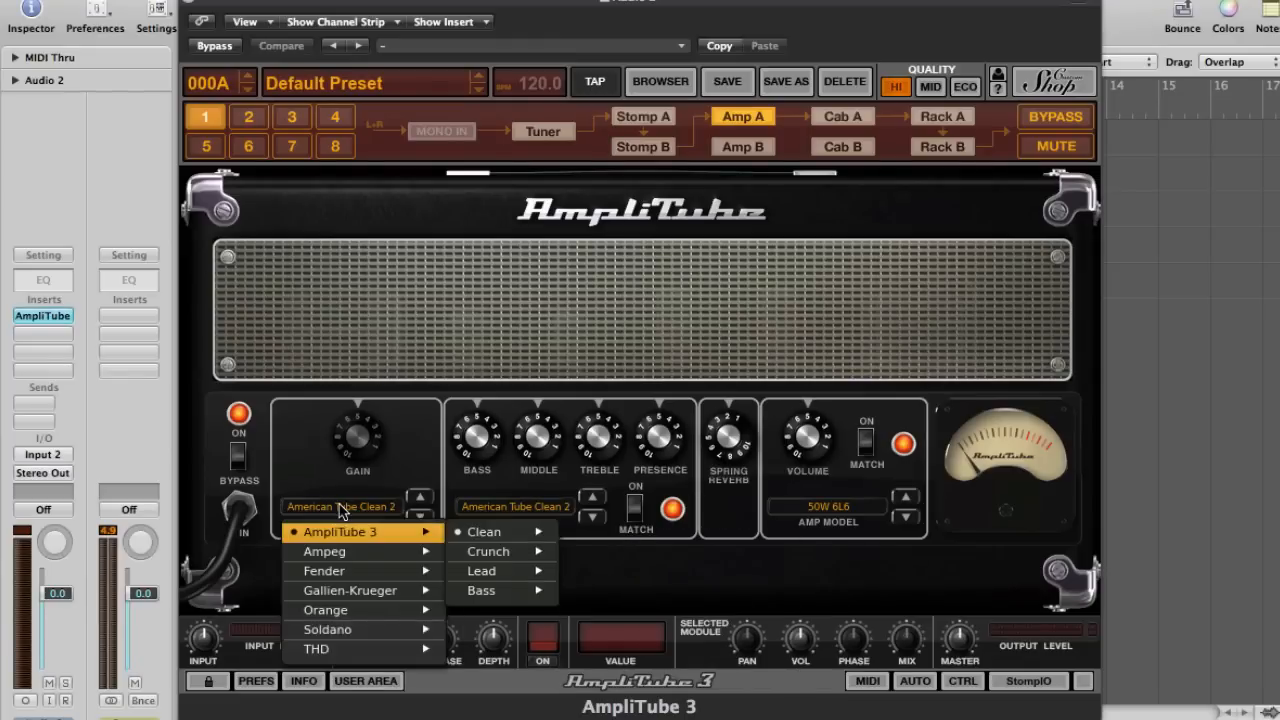
{"action": "mouse_move", "coordinate": [507, 542]}
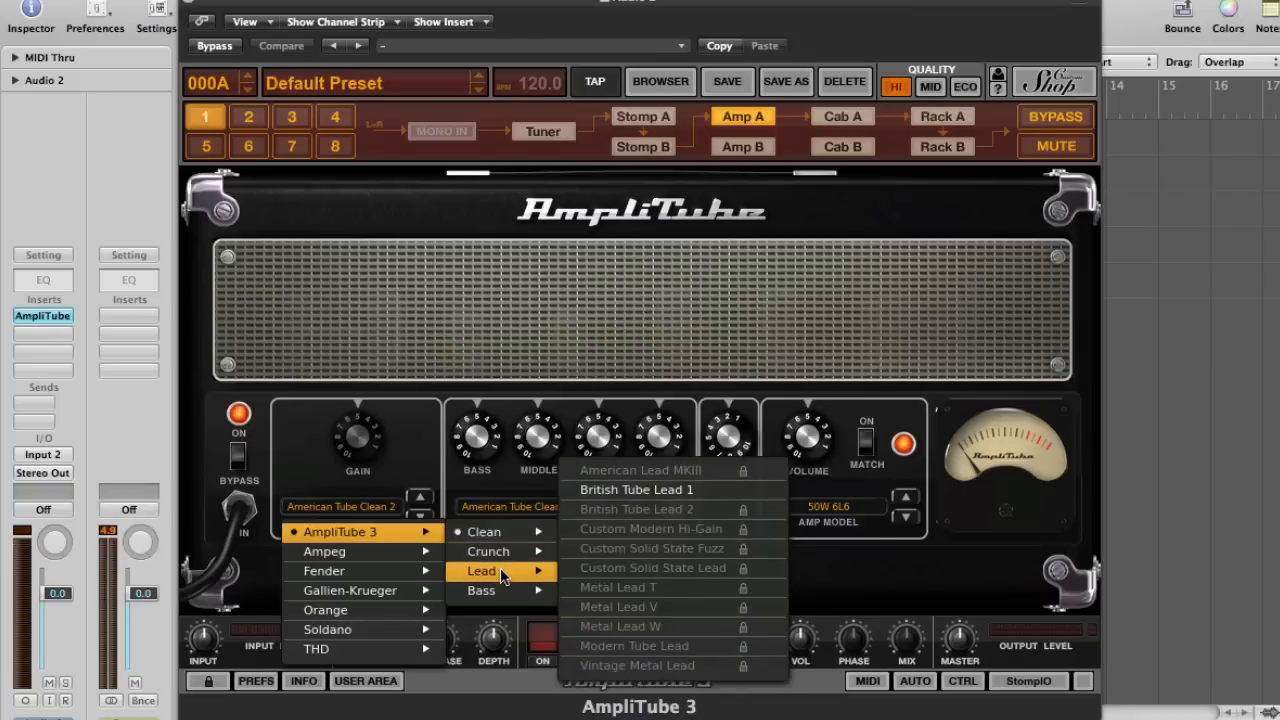
{"action": "mouse_move", "coordinate": [528, 574]}
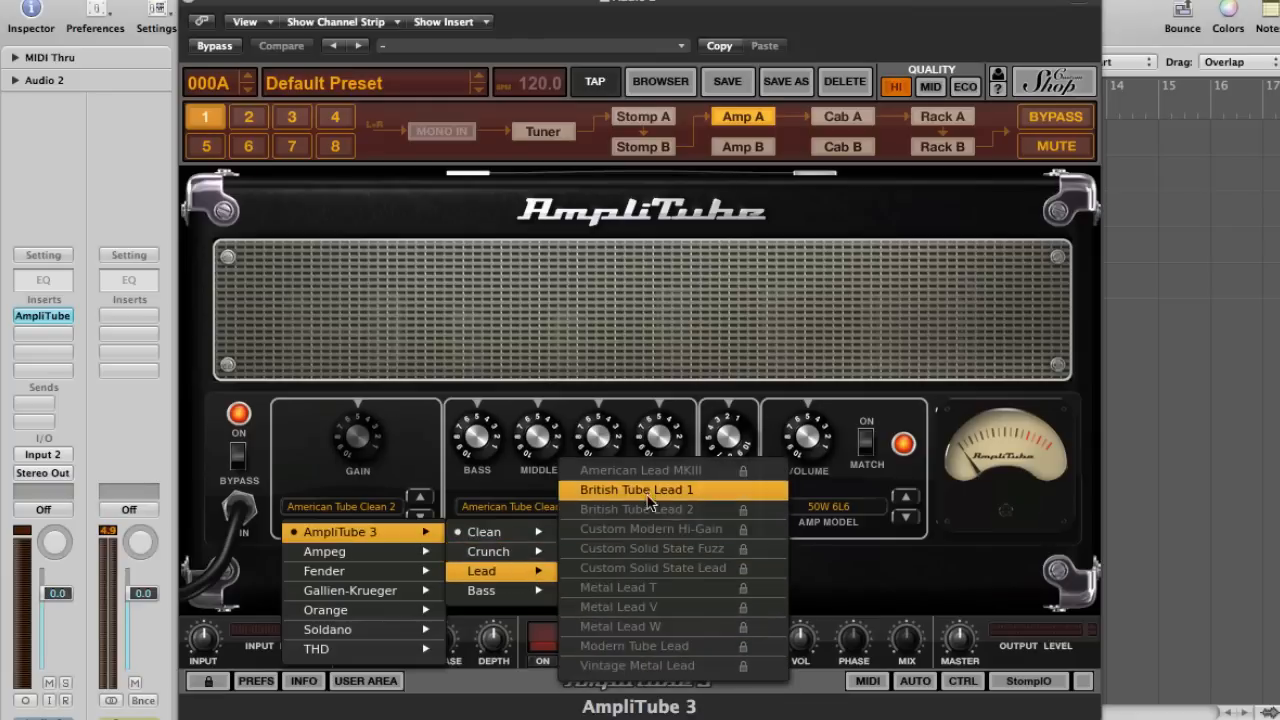
{"action": "left_click", "coordinate": [648, 497]}
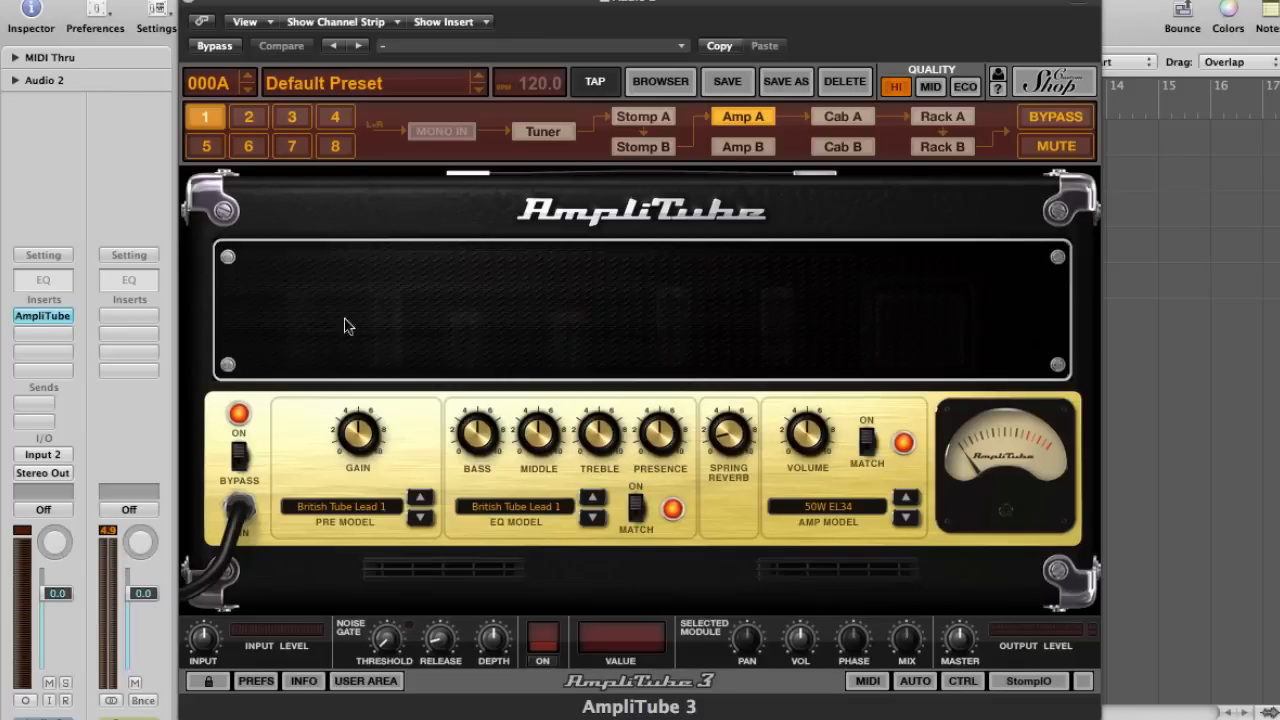
- Examine the available pre models, including Ampeg, and the AmpliTube 3 EQ models of Amp A without changing either
{"action": "left_click", "coordinate": [341, 509]}
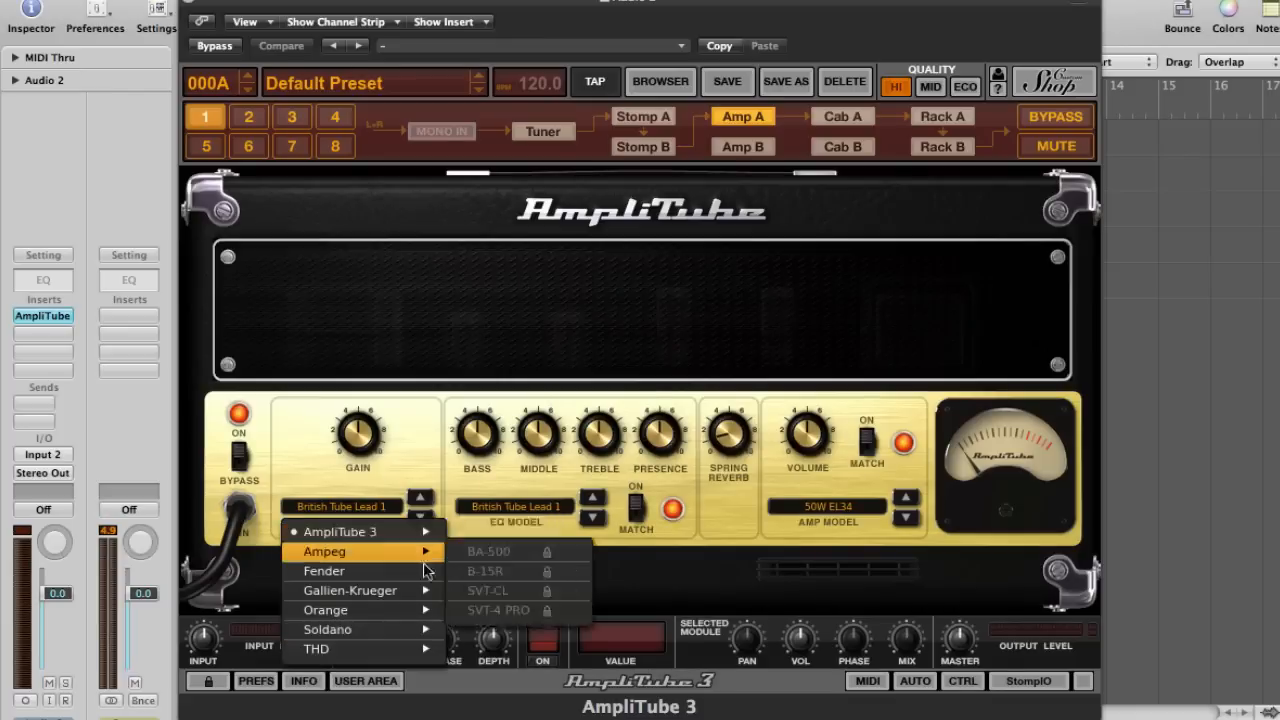
{"action": "left_click", "coordinate": [579, 545]}
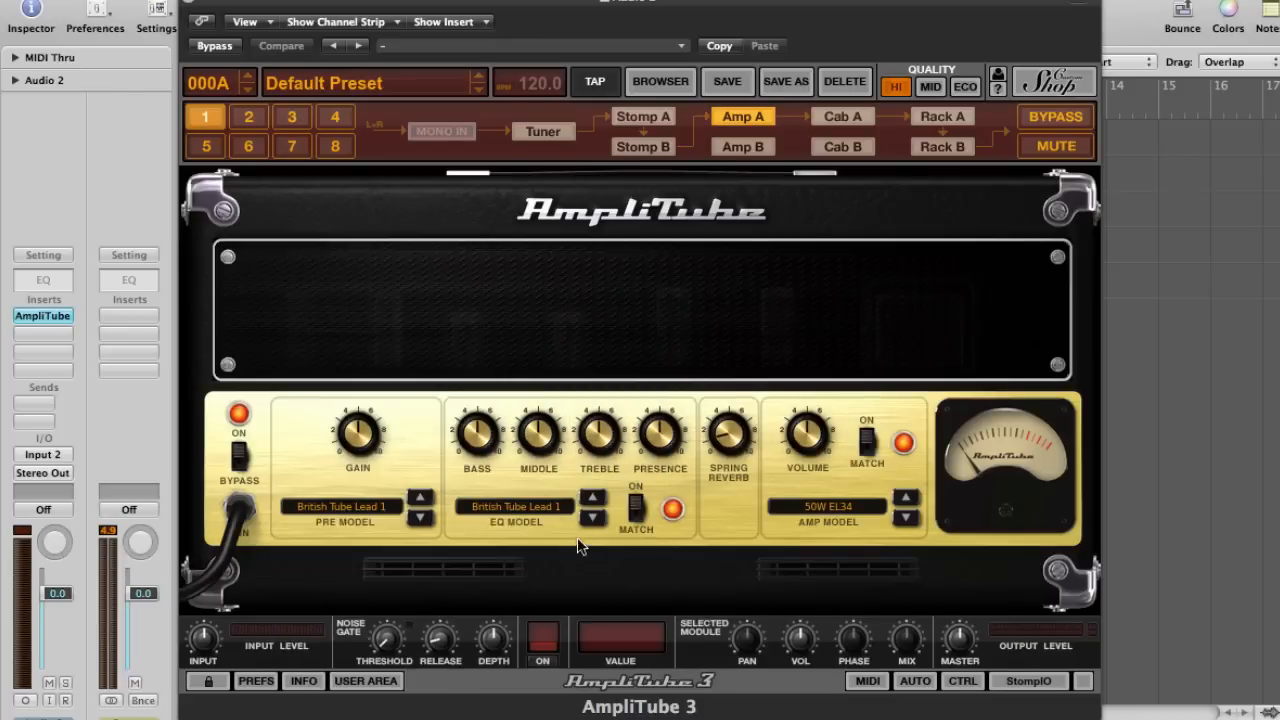
{"action": "left_click", "coordinate": [536, 505]}
{"action": "mouse_move", "coordinate": [535, 526]}
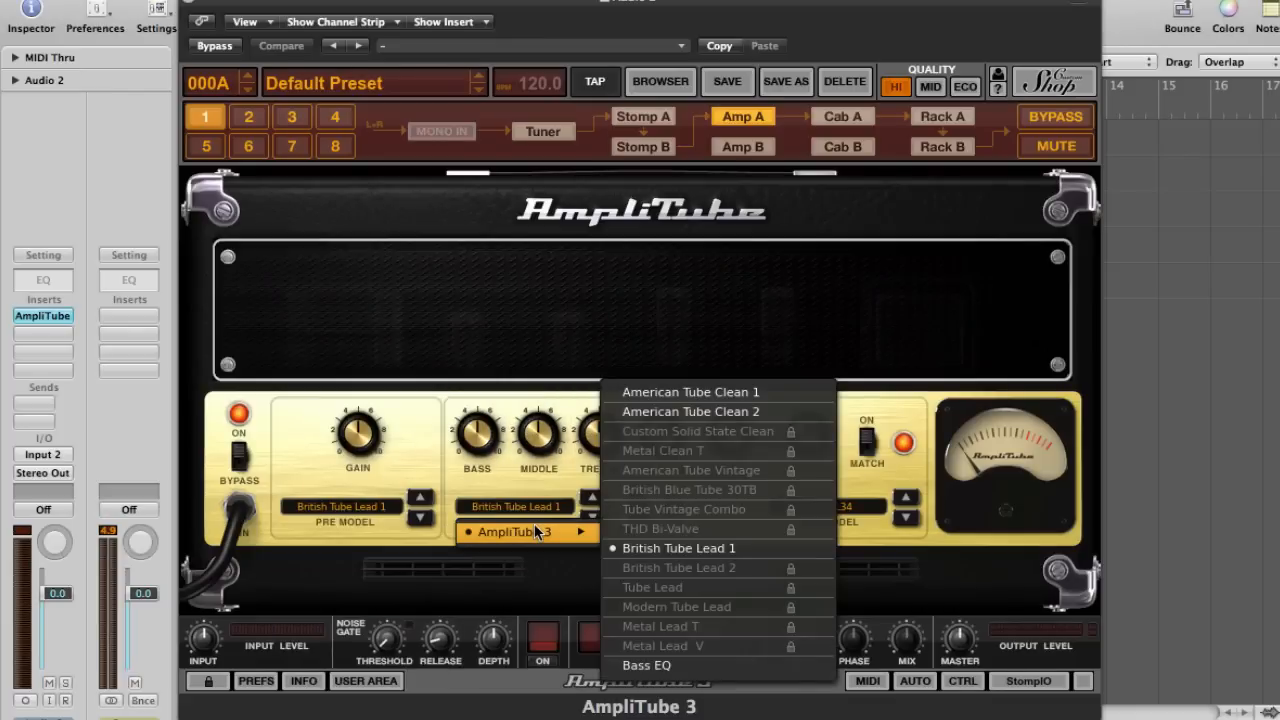
{"action": "left_click", "coordinate": [515, 491]}
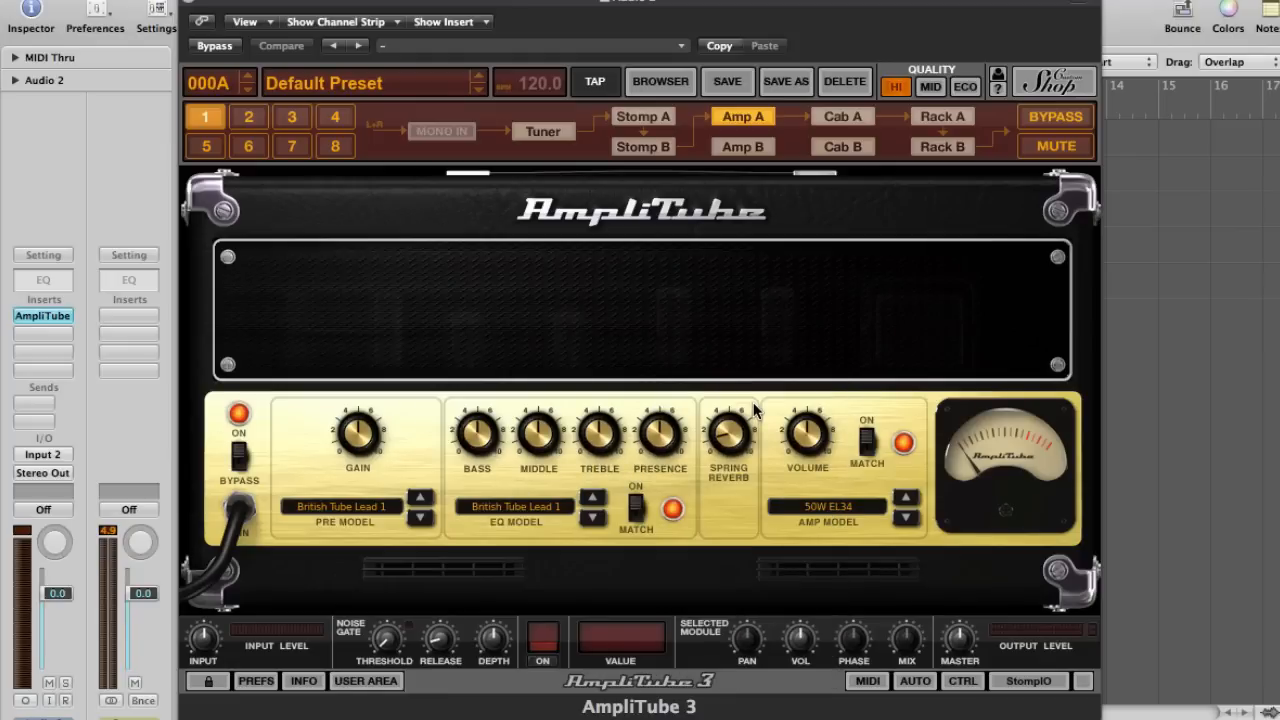
- Browse the cabinet models of Cab A, ending on 4x12 Closed Vintage1
{"action": "left_click", "coordinate": [846, 120]}
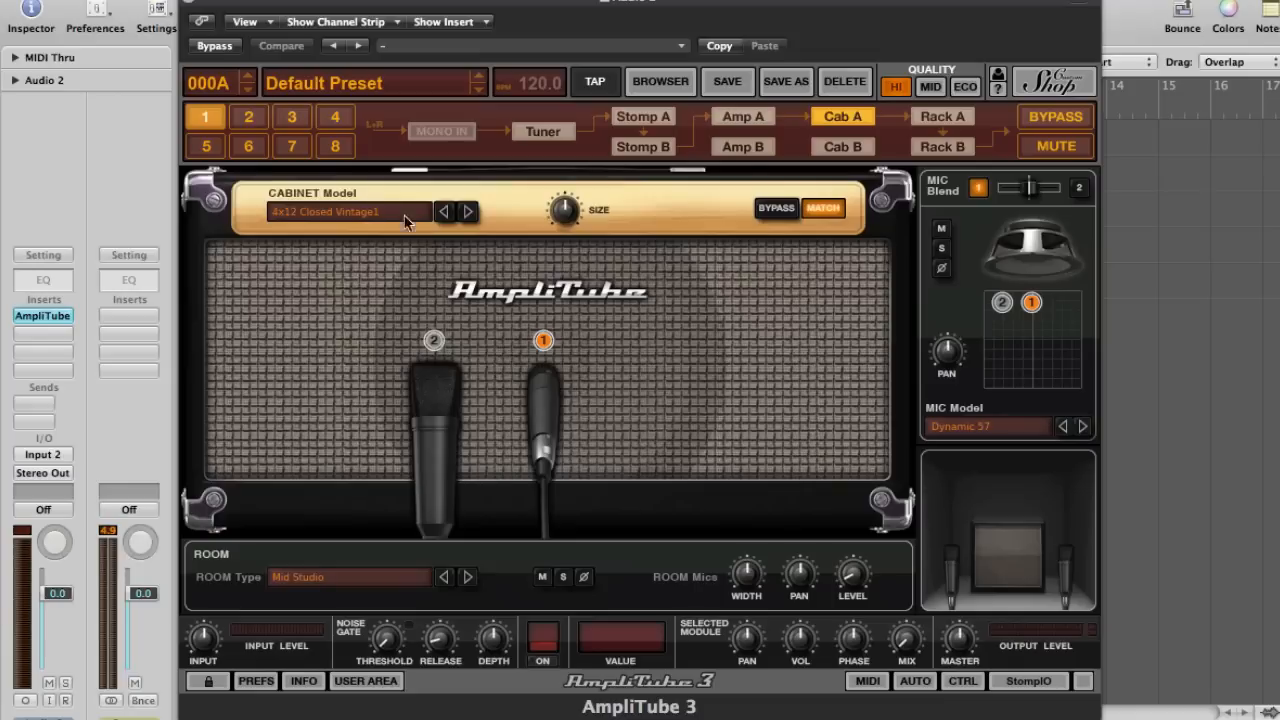
{"action": "left_click", "coordinate": [468, 212]}
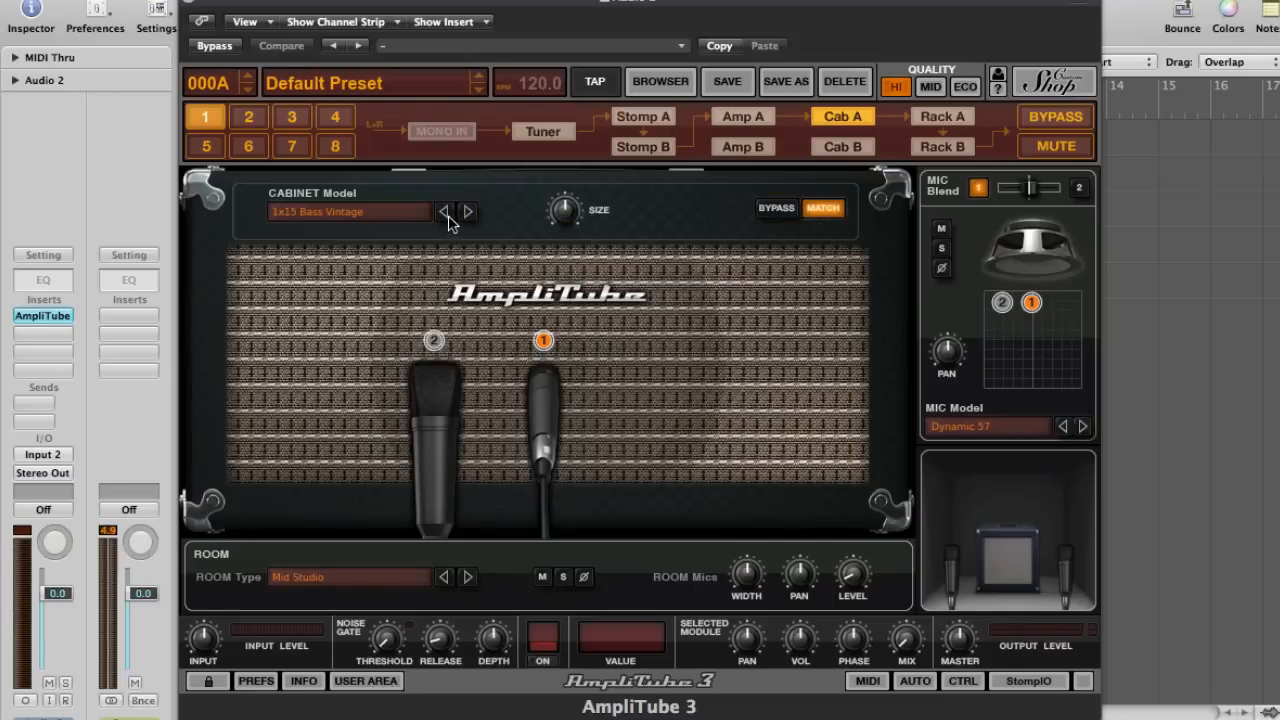
{"action": "left_click", "coordinate": [446, 213]}
{"action": "left_click", "coordinate": [468, 212]}
{"action": "left_click", "coordinate": [446, 213]}
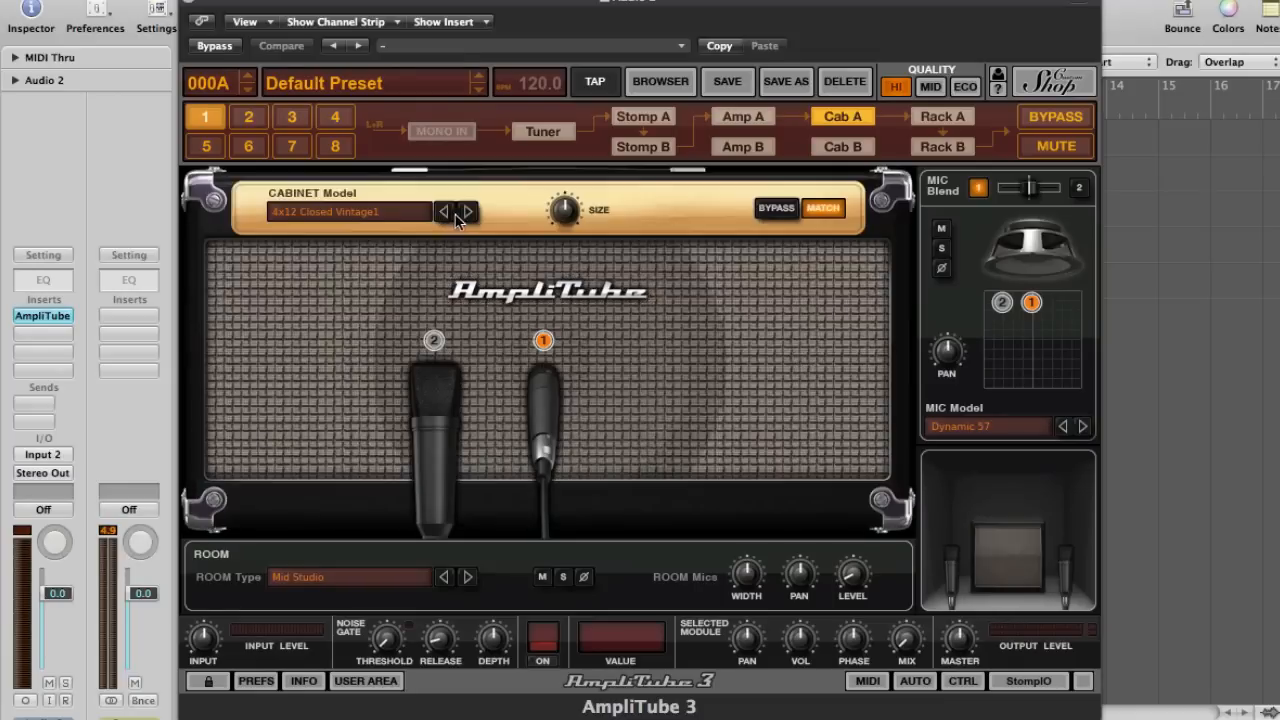
- Reposition microphones 1 and 2 at the Cab A speaker, and try the microphone phase and blend controls
{"action": "left_click", "coordinate": [446, 392]}
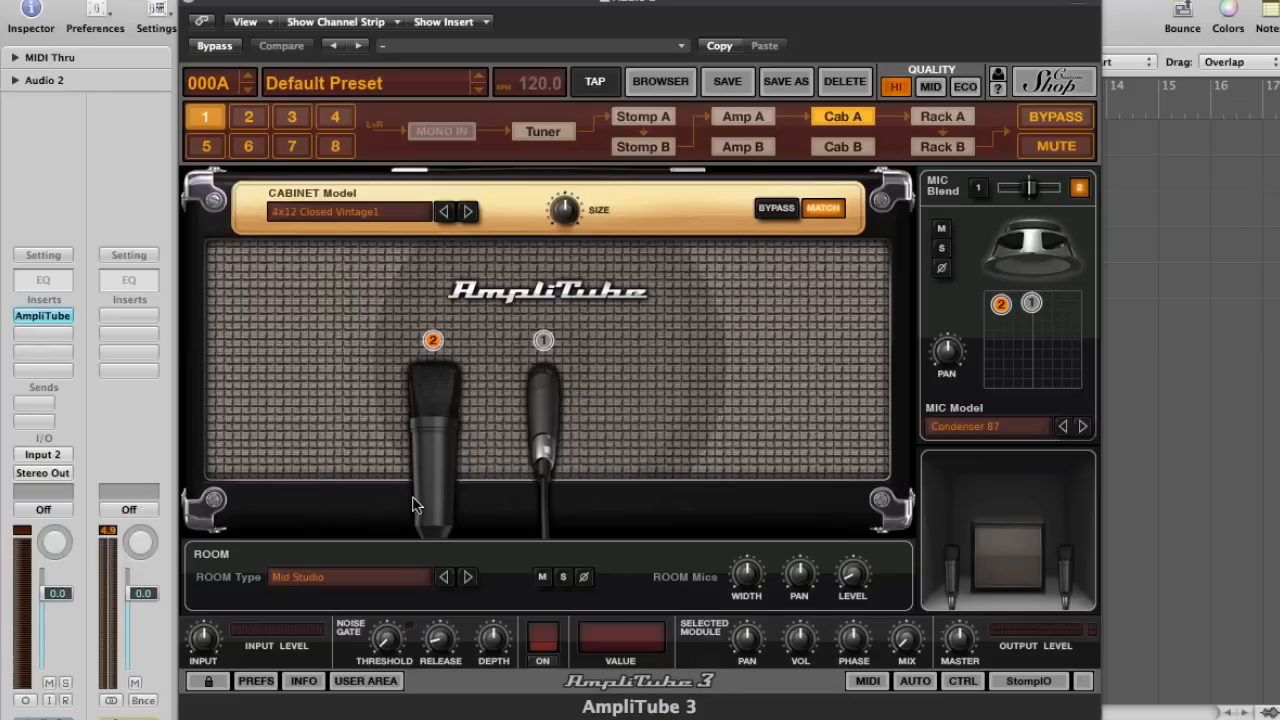
{"action": "left_click", "coordinate": [539, 404]}
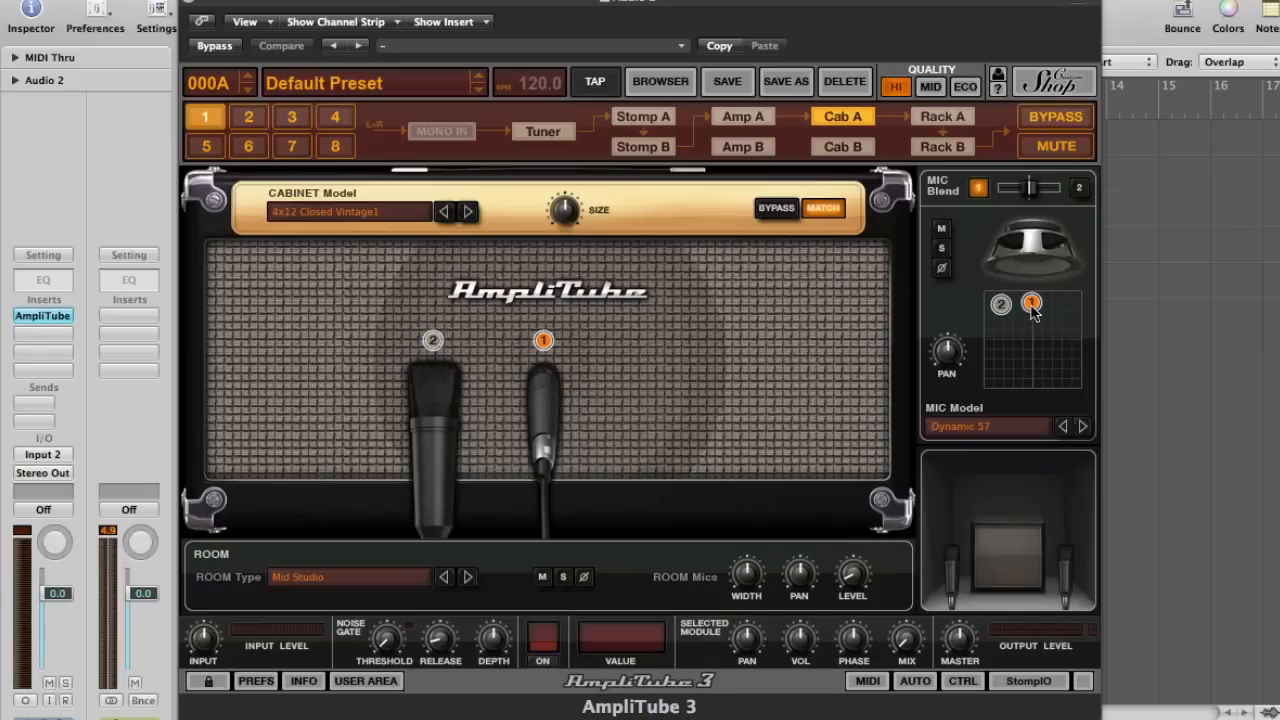
{"action": "left_click_drag", "start_coordinate": [1033, 311], "coordinate": [995, 320]}
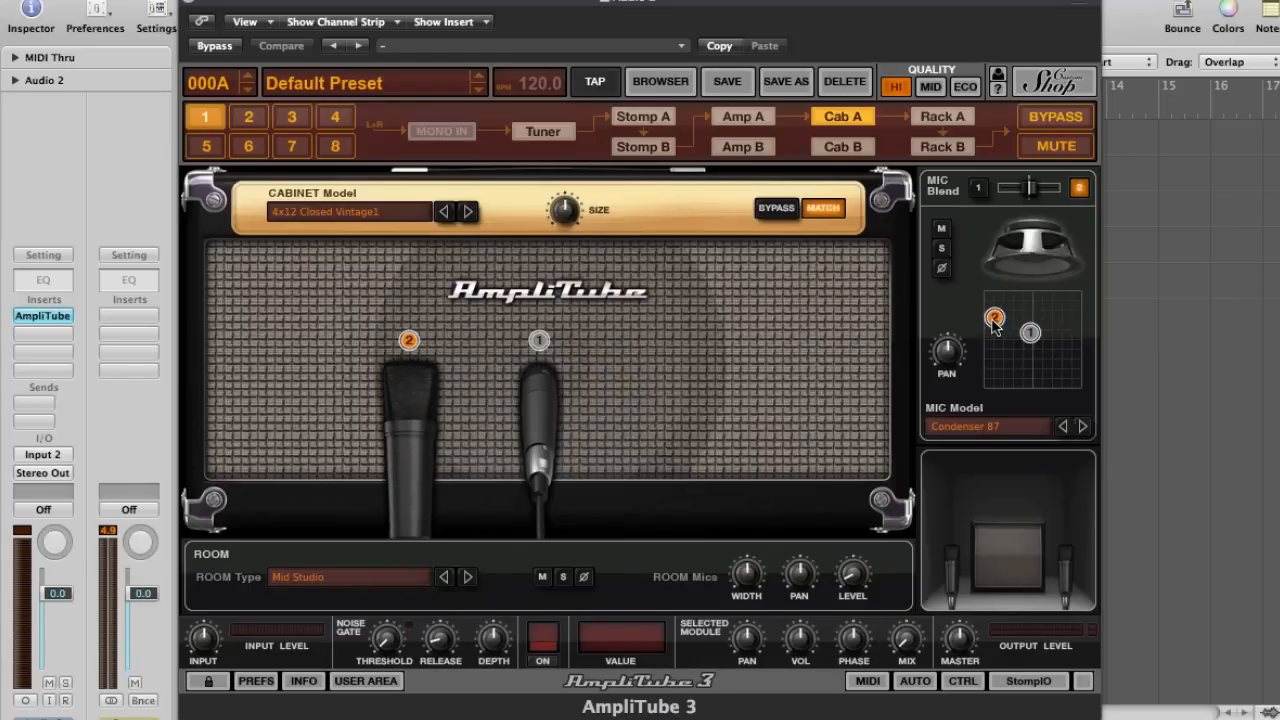
{"action": "left_click", "coordinate": [943, 268]}
{"action": "left_click", "coordinate": [943, 270]}
{"action": "mouse_move", "coordinate": [1030, 188]}
{"action": "left_mouse_down"}
{"action": "mouse_move", "coordinate": [1051, 195]}
{"action": "mouse_move", "coordinate": [1008, 197]}
{"action": "mouse_move", "coordinate": [1031, 203]}
{"action": "left_mouse_up"}
- Examine the AmpliTube 3 effects under Delay & Reverb and EQ & Dynamics for Rack A's first slot without loading one
{"action": "left_click", "coordinate": [940, 132]}
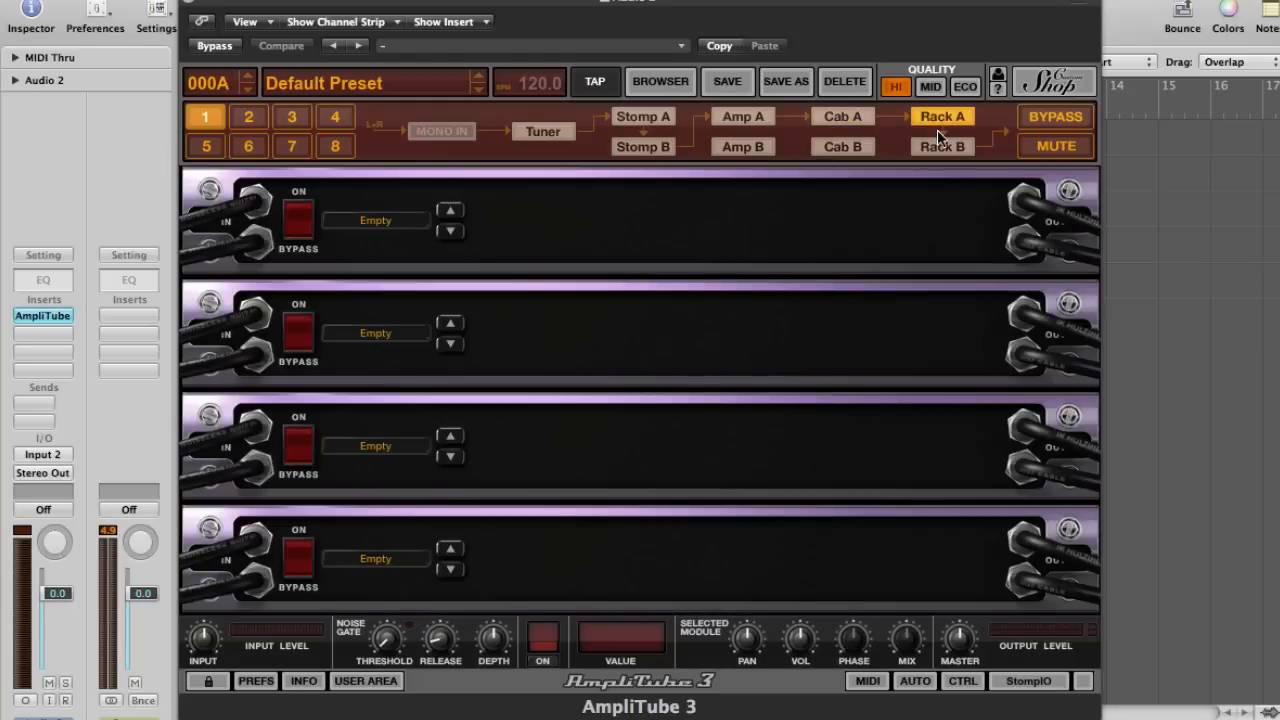
{"action": "left_click", "coordinate": [384, 223]}
{"action": "mouse_move", "coordinate": [380, 263]}
{"action": "mouse_move", "coordinate": [532, 268]}
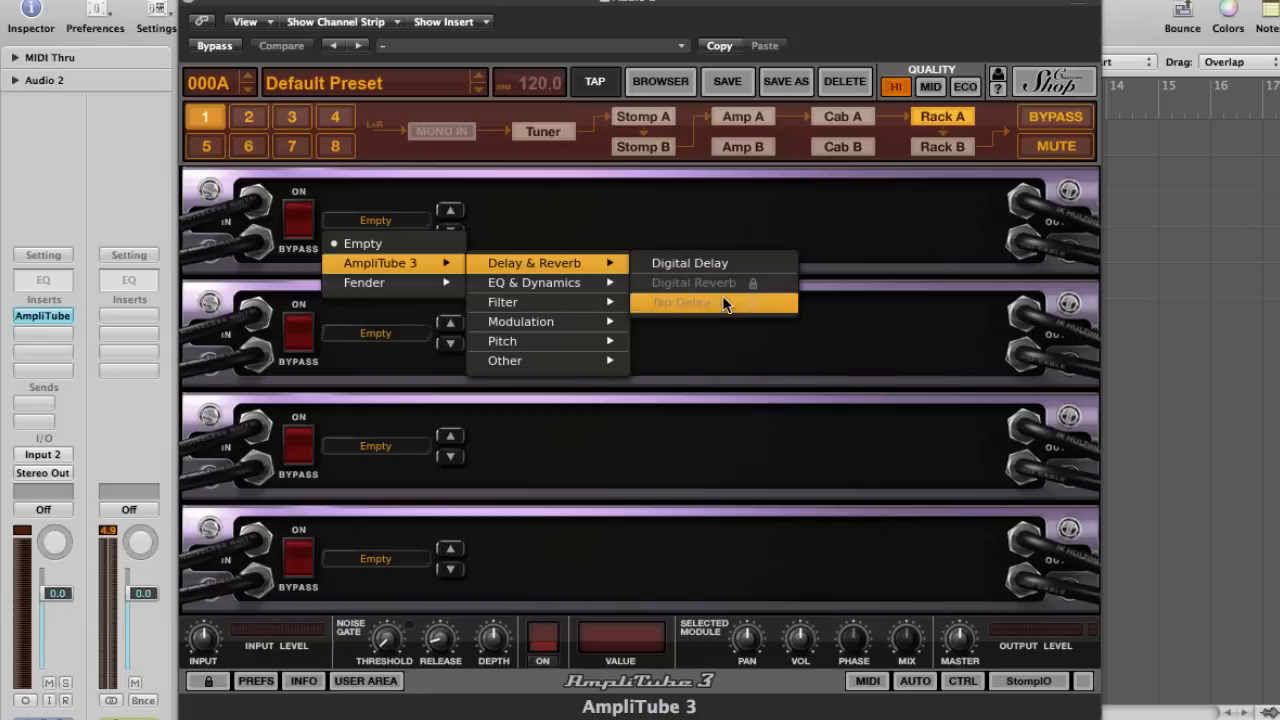
{"action": "mouse_move", "coordinate": [590, 284]}
{"action": "mouse_move", "coordinate": [571, 326]}
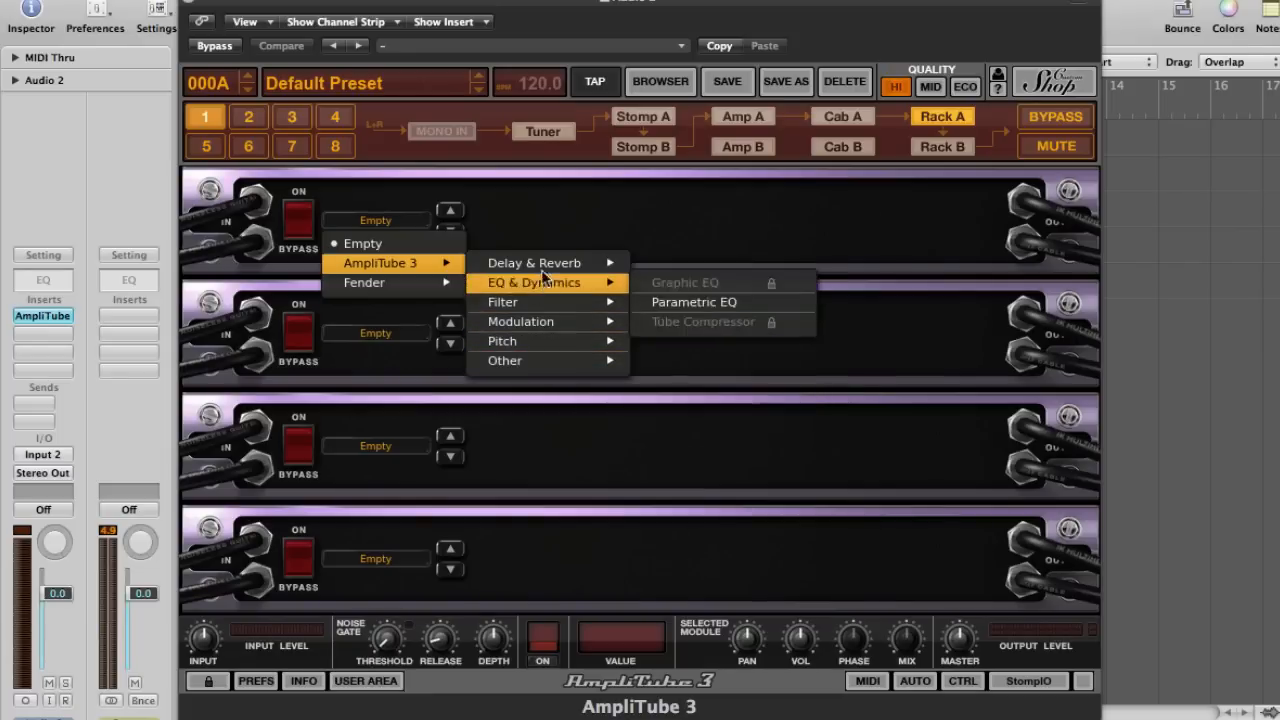
{"action": "left_click", "coordinate": [527, 218]}
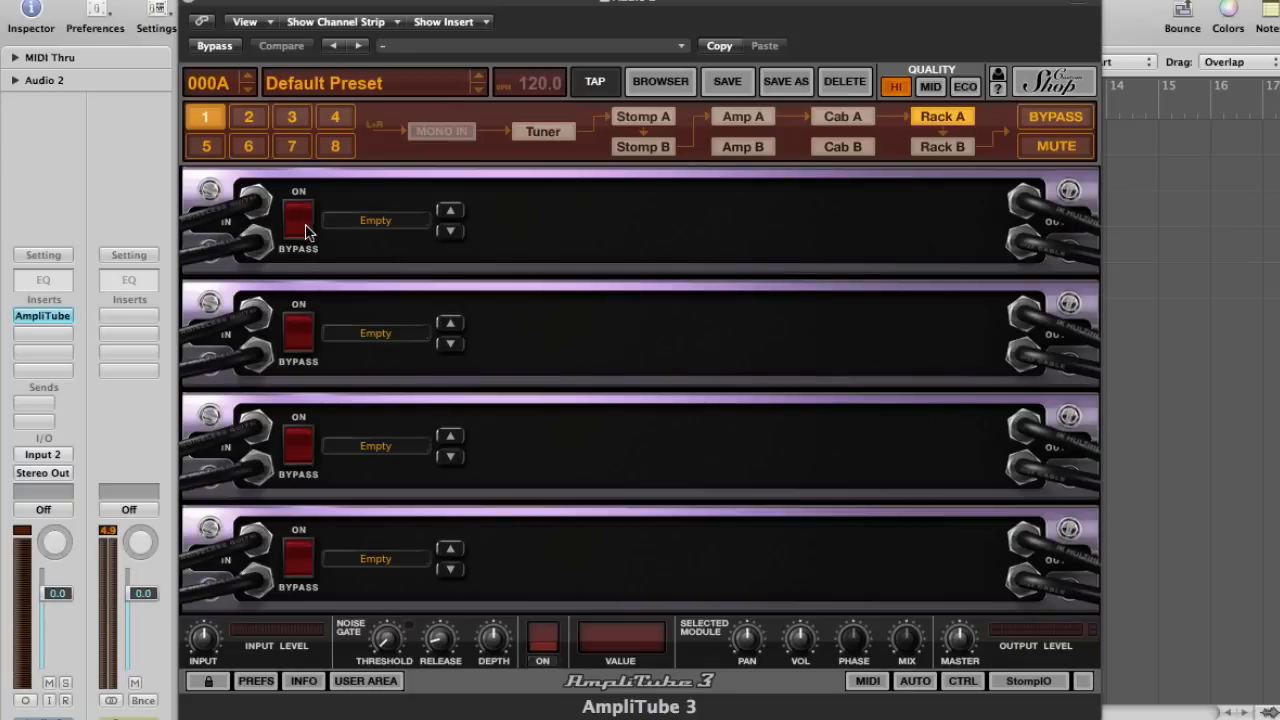
- Review the Tuner and Stomp A modules, and bypass Amp A
{"action": "left_click", "coordinate": [543, 131]}
{"action": "left_click", "coordinate": [632, 124]}
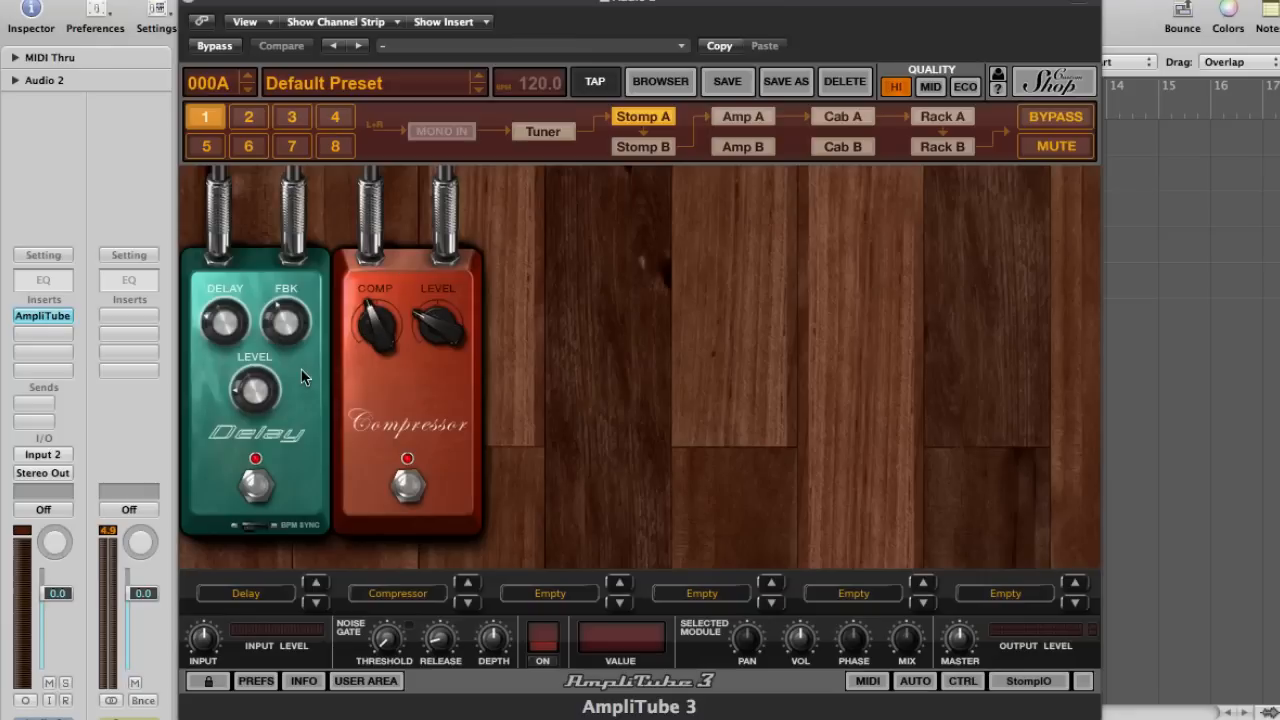
{"action": "left_click", "coordinate": [728, 118]}
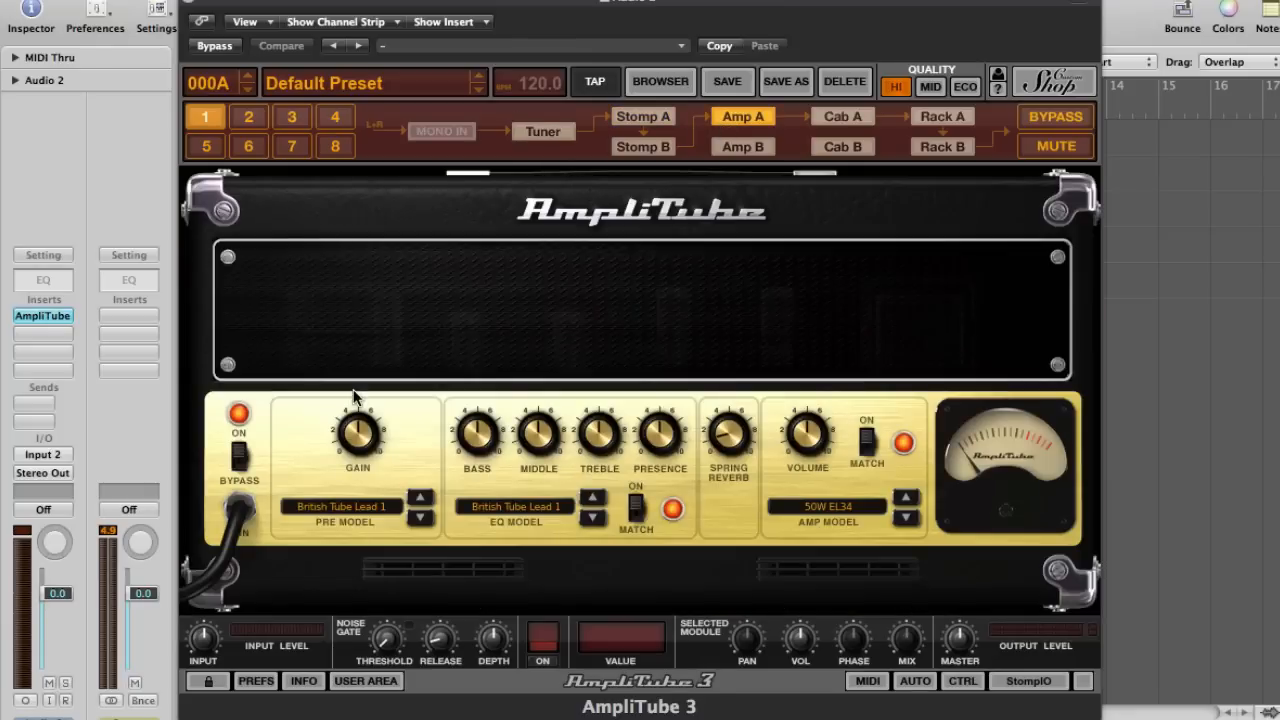
{"action": "left_click", "coordinate": [239, 460]}
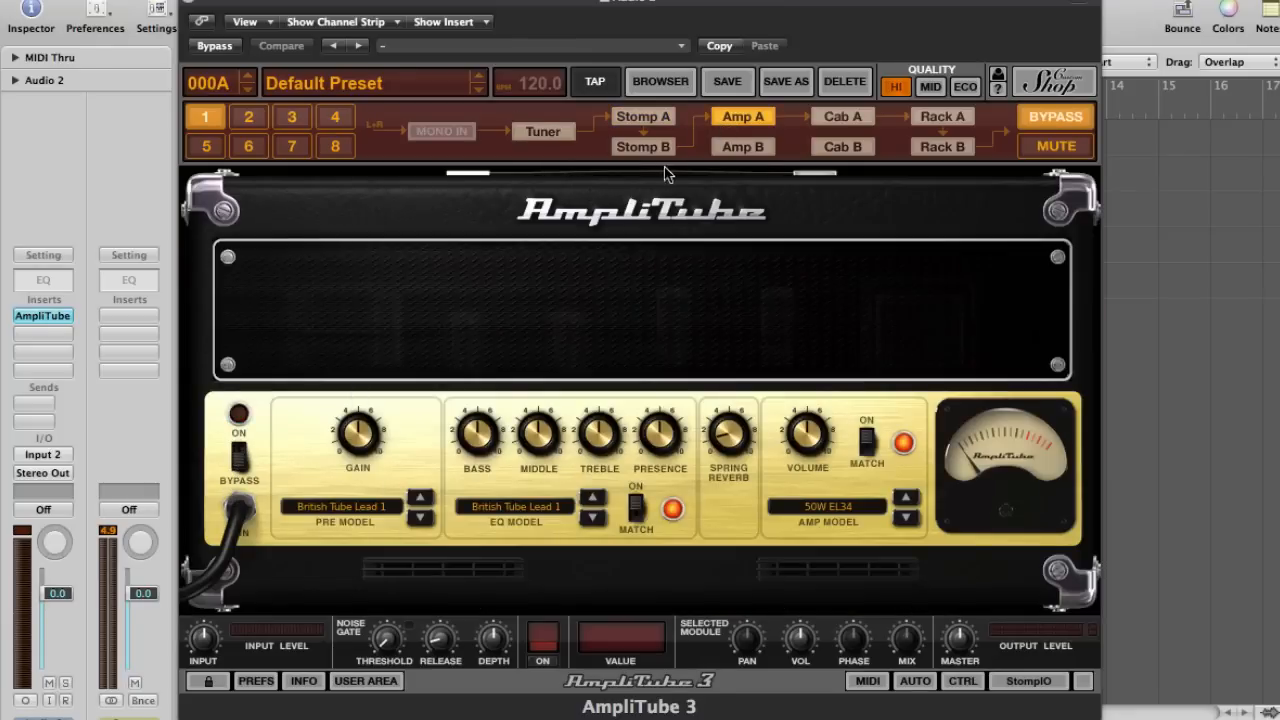
- Bypass the cabinet in Cab A and revisit the Stomp A, Amp A and Cab A modules
{"action": "left_click", "coordinate": [843, 118]}
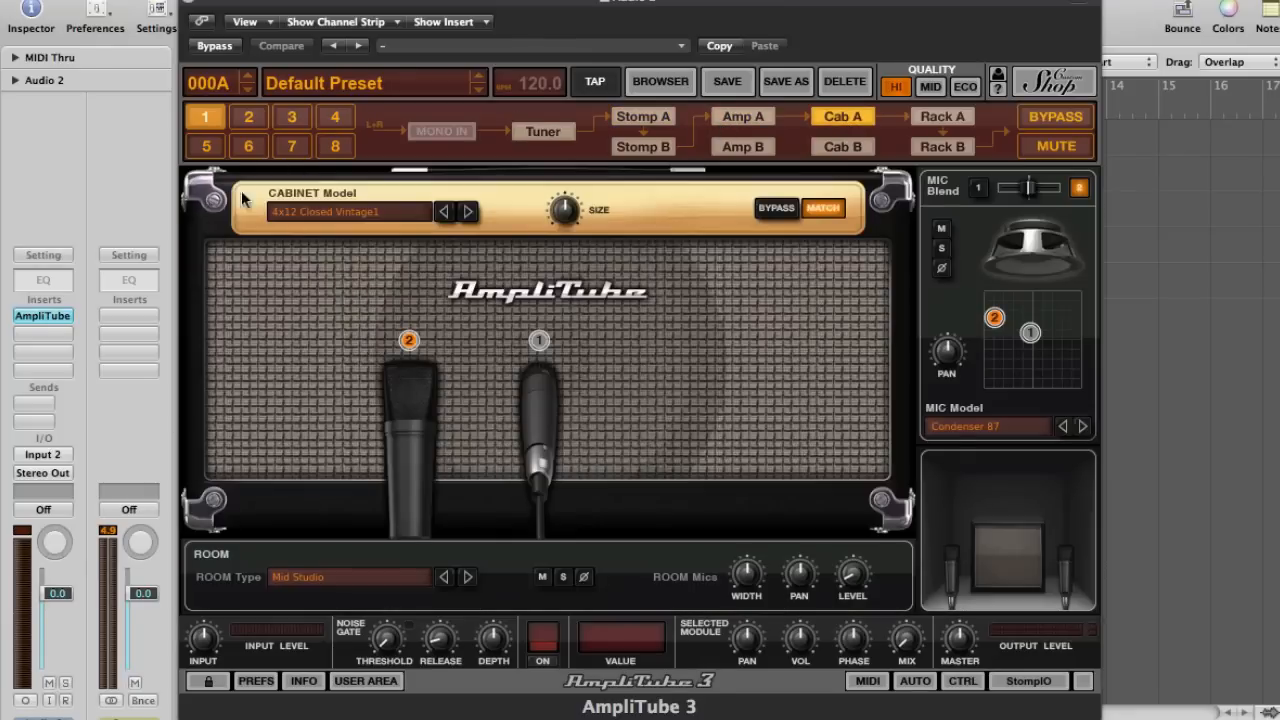
{"action": "left_click", "coordinate": [776, 209]}
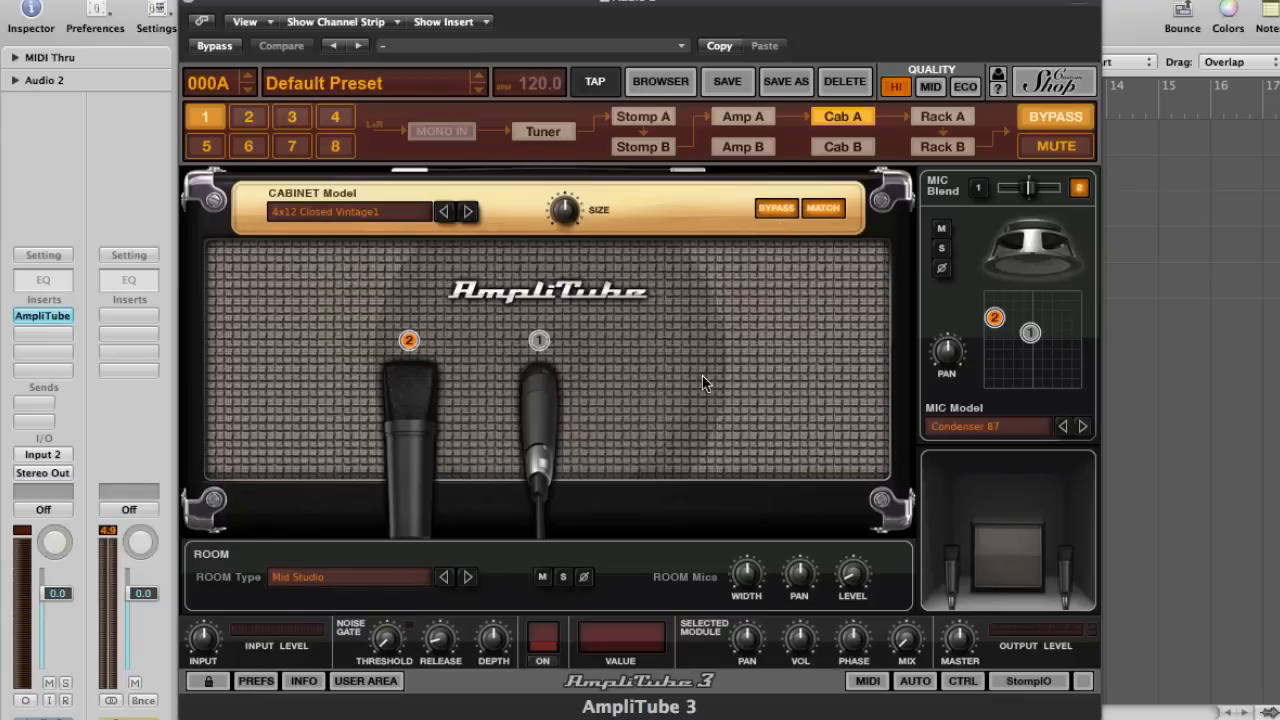
{"action": "left_click", "coordinate": [776, 209]}
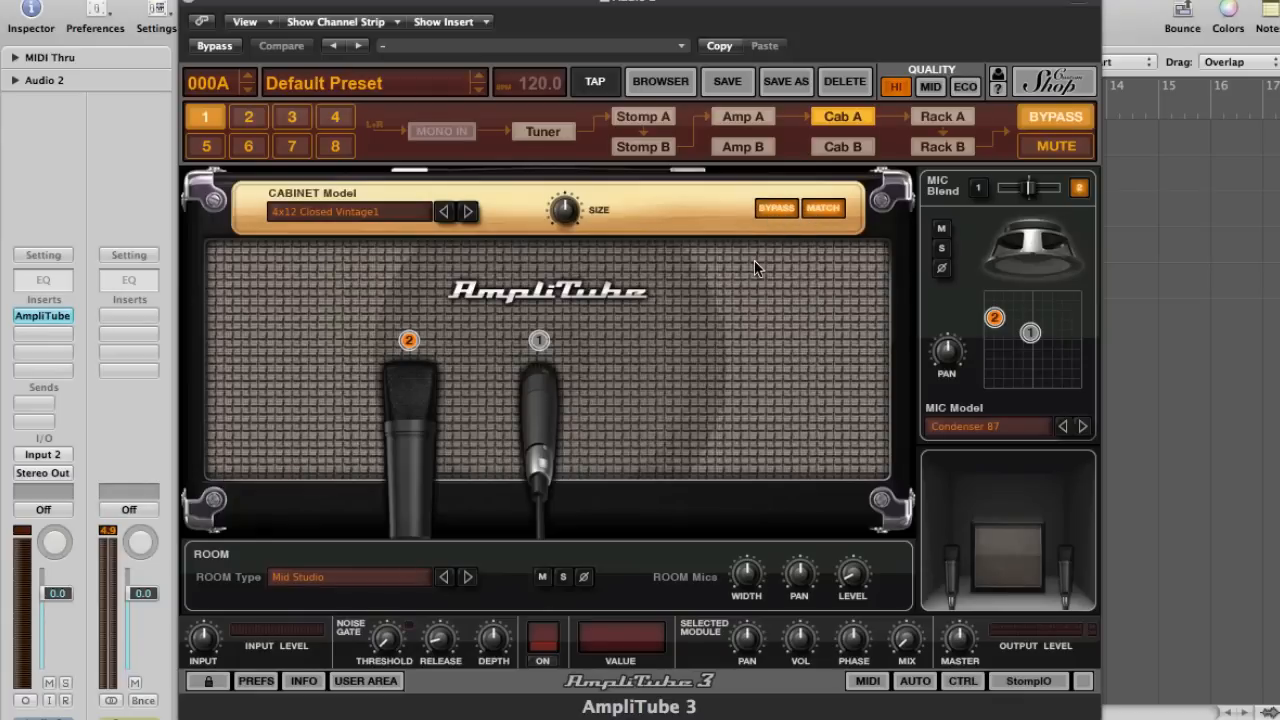
{"action": "left_click", "coordinate": [645, 116]}
{"action": "left_click", "coordinate": [744, 120]}
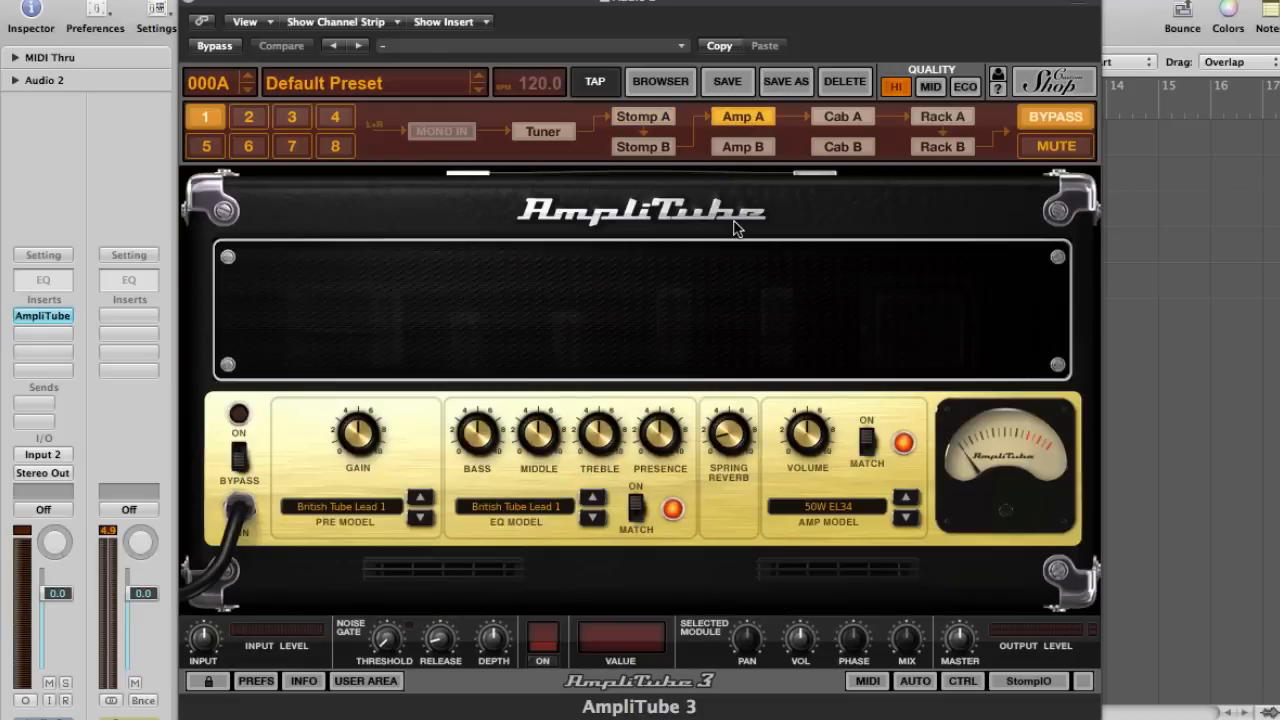
{"action": "left_click", "coordinate": [862, 124]}
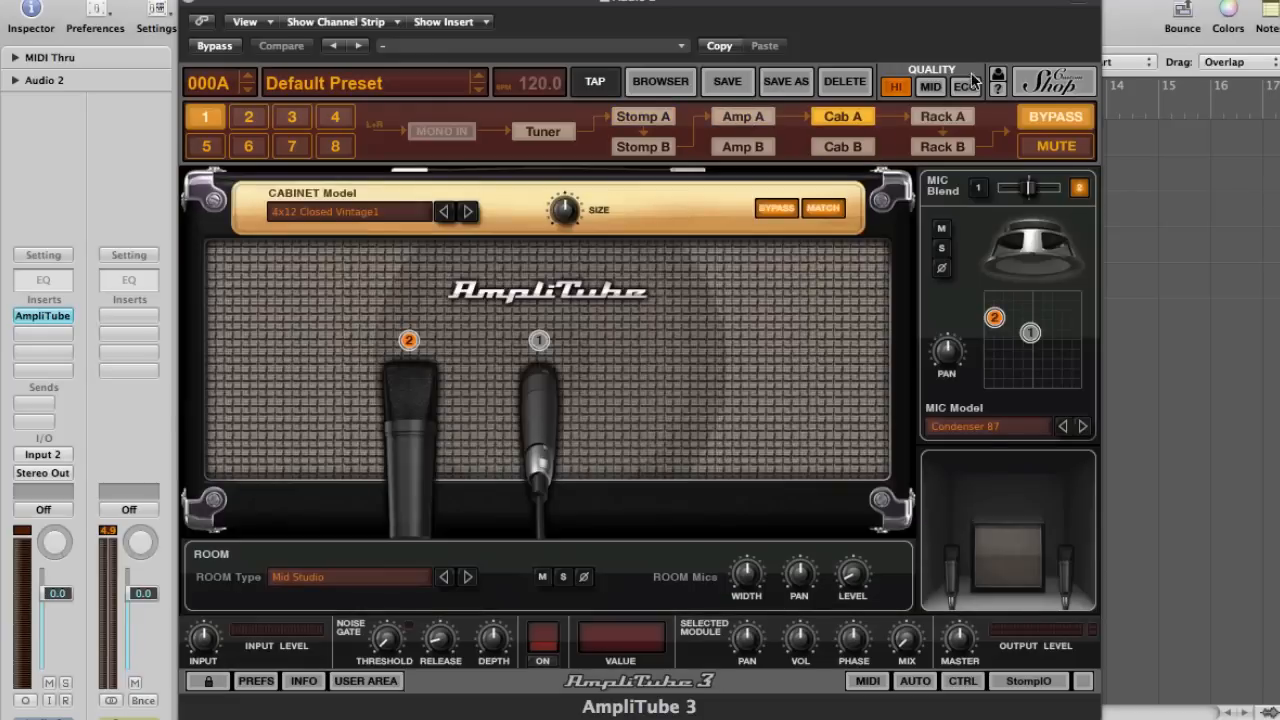
- Load the AmpliTube 3 Digital Delay from the Delay & Reverb category into the first slot of Rack A
{"action": "left_click", "coordinate": [930, 122]}
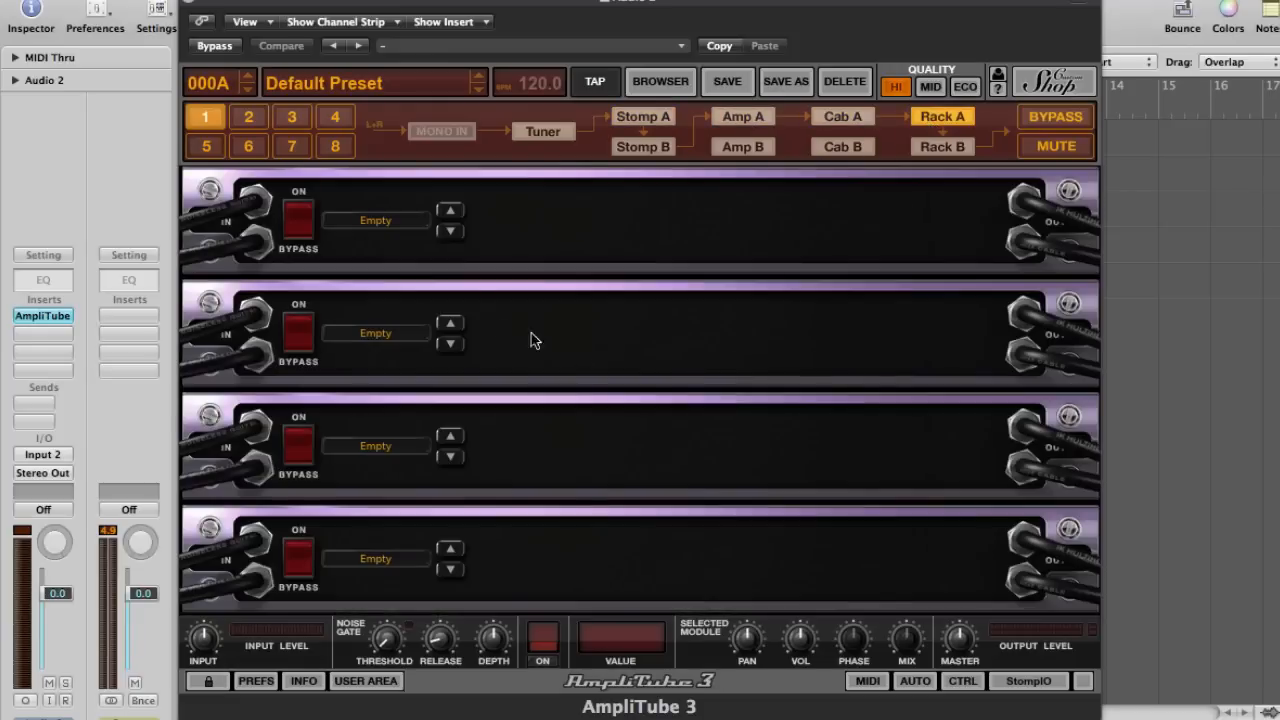
{"action": "left_click", "coordinate": [370, 220]}
{"action": "mouse_move", "coordinate": [430, 263]}
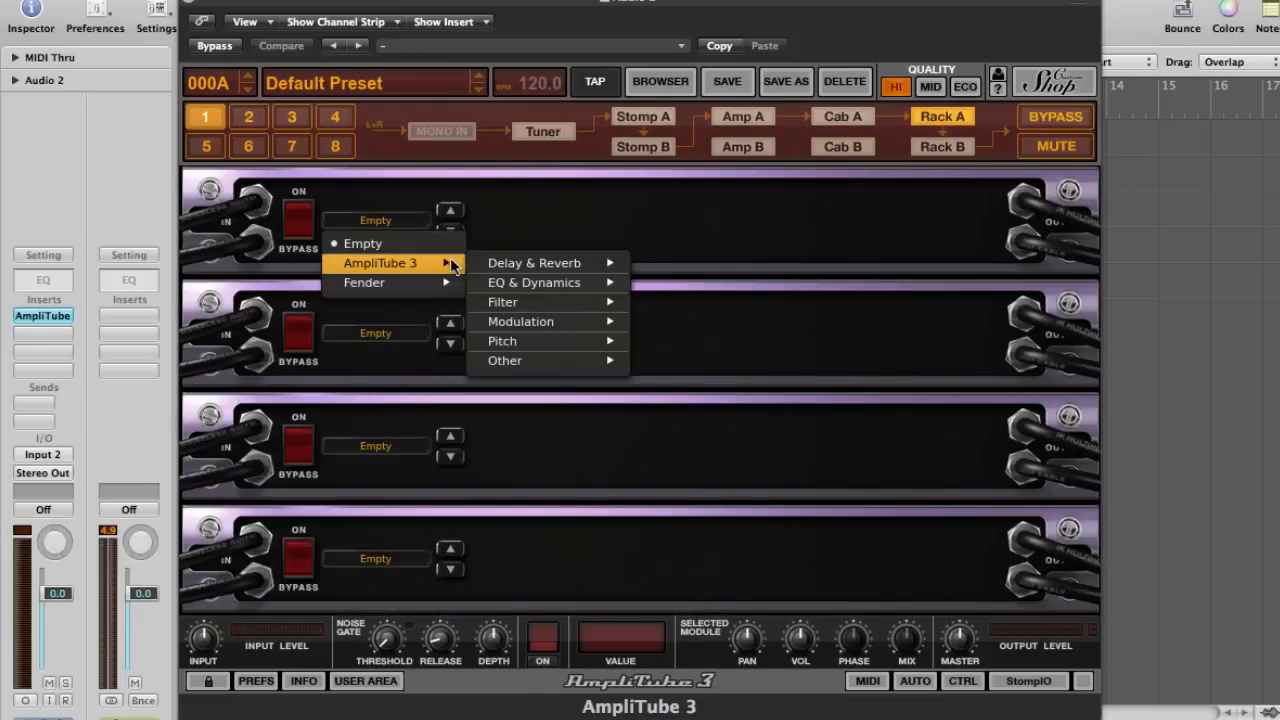
{"action": "mouse_move", "coordinate": [530, 264]}
{"action": "left_click", "coordinate": [680, 264]}
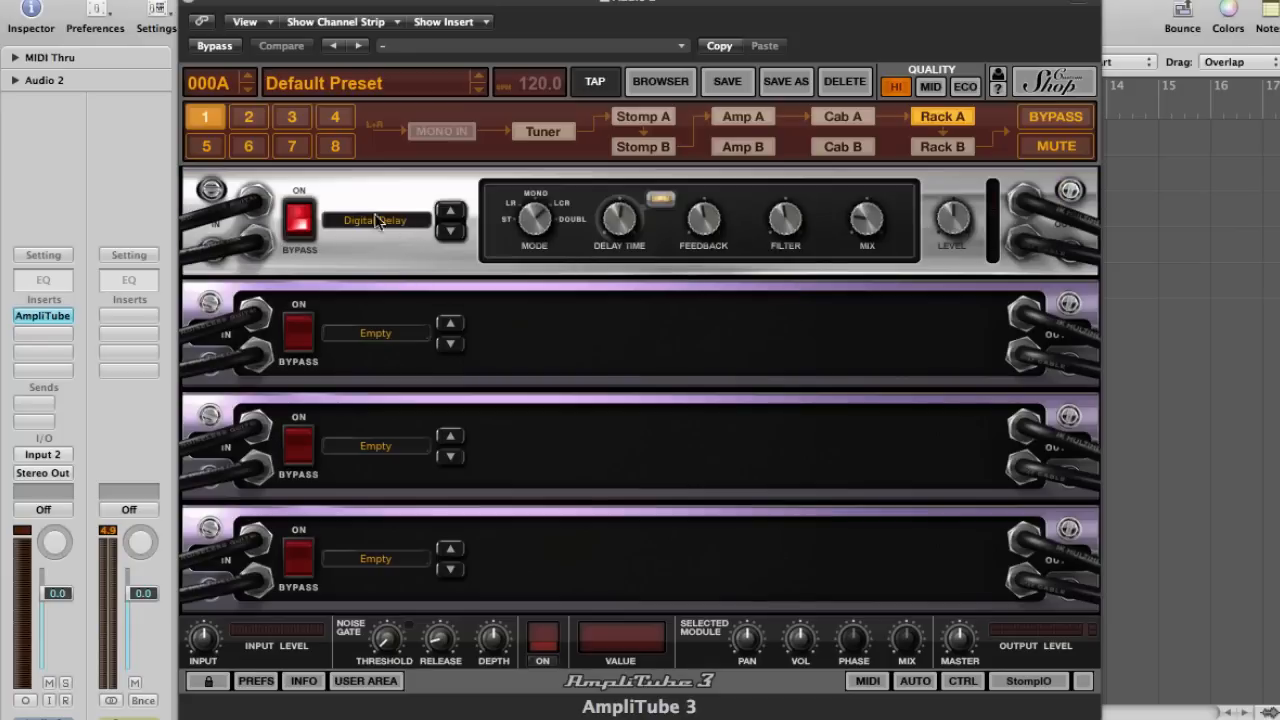
- Toggle the bypass switch of the Digital Delay rack unit off and on, and close the AmpliTube window
{"action": "left_click", "coordinate": [296, 220]}
{"action": "left_click", "coordinate": [301, 215]}
{"action": "left_click", "coordinate": [189, 3]}
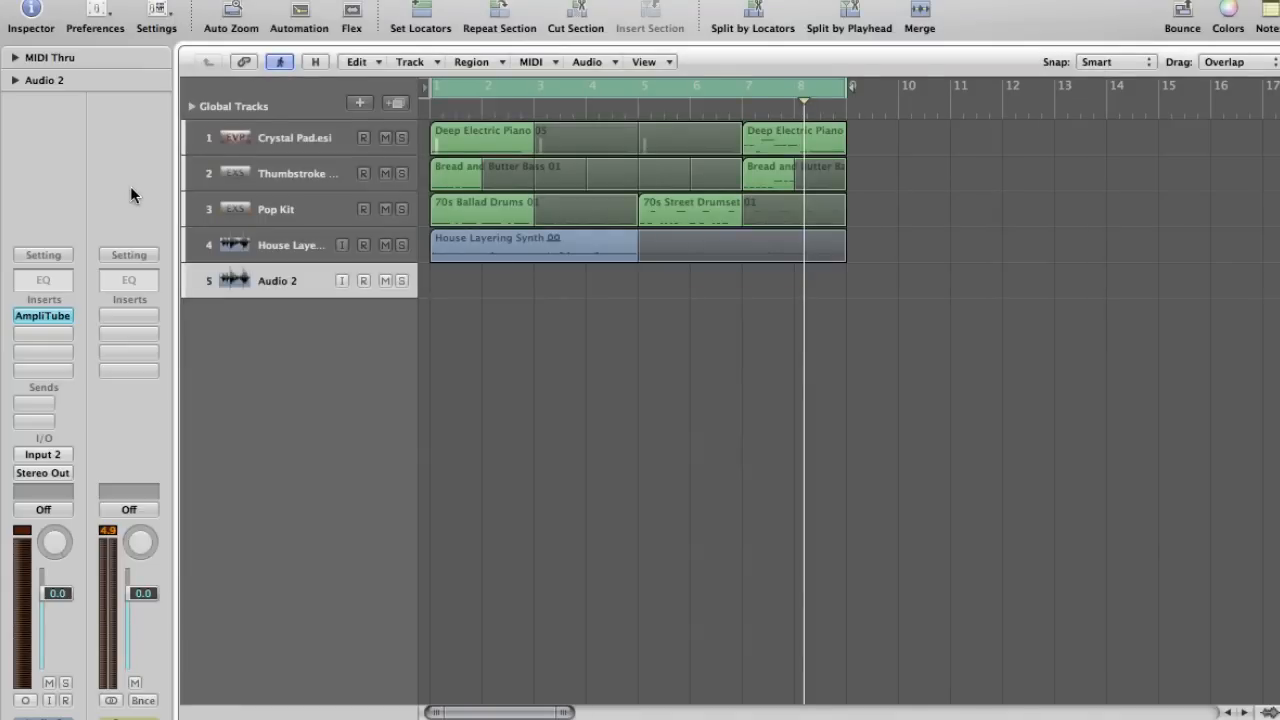
- Select the Crystal Pad track and bypass the AmpliTube inserts on all five mixer channels that have one
{"action": "left_click", "coordinate": [333, 141]}
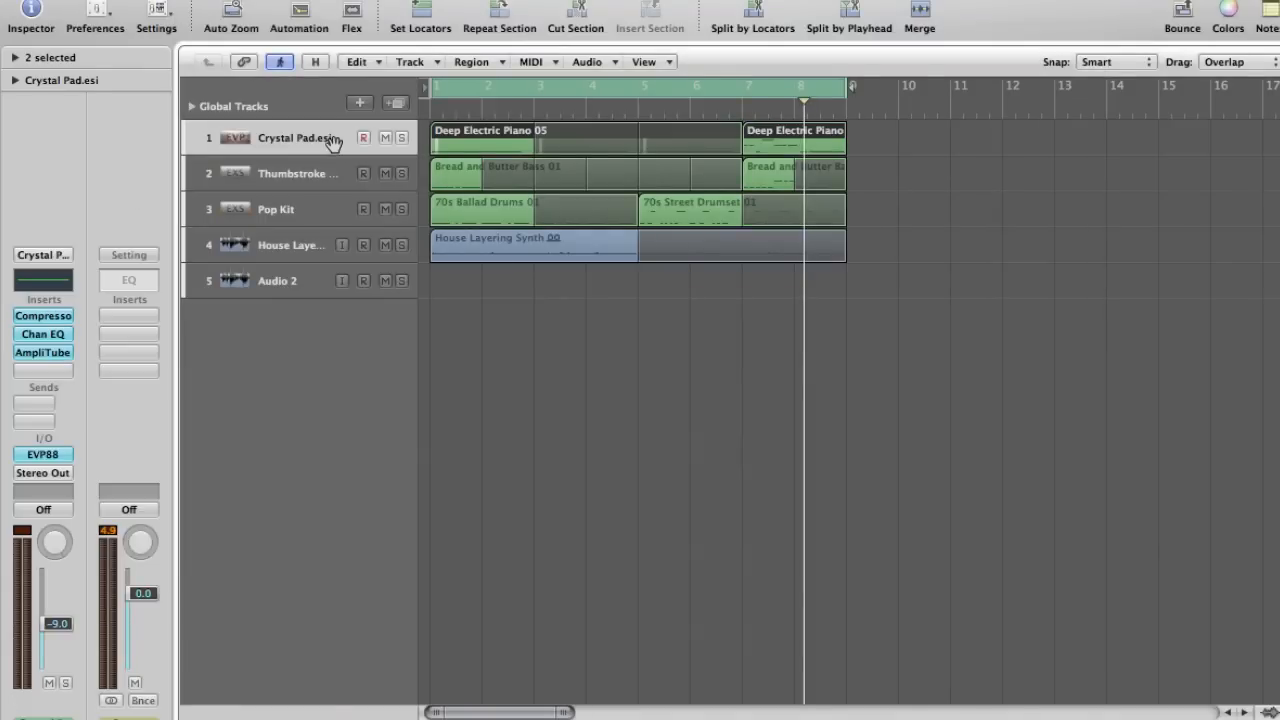
{"action": "left_click", "coordinate": [322, 718]}
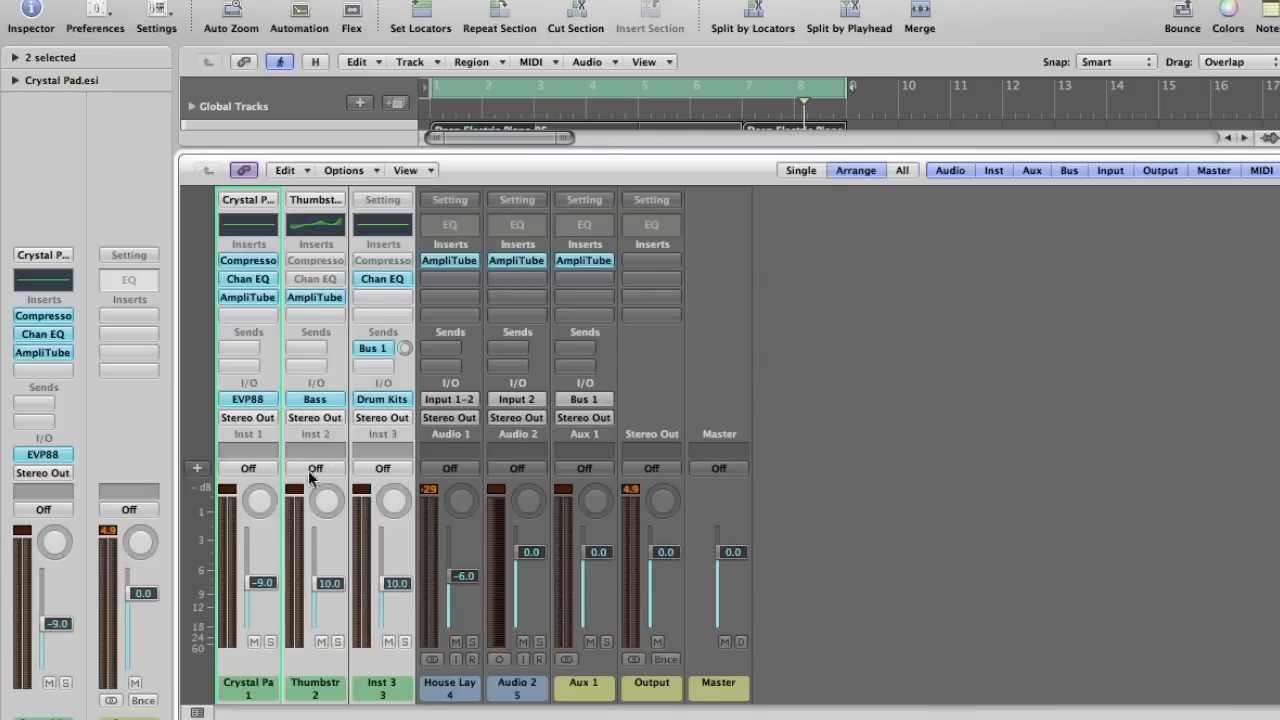
{"action": "left_click", "coordinate": [259, 300], "text": "alt"}
{"action": "left_click", "coordinate": [310, 298], "text": "alt"}
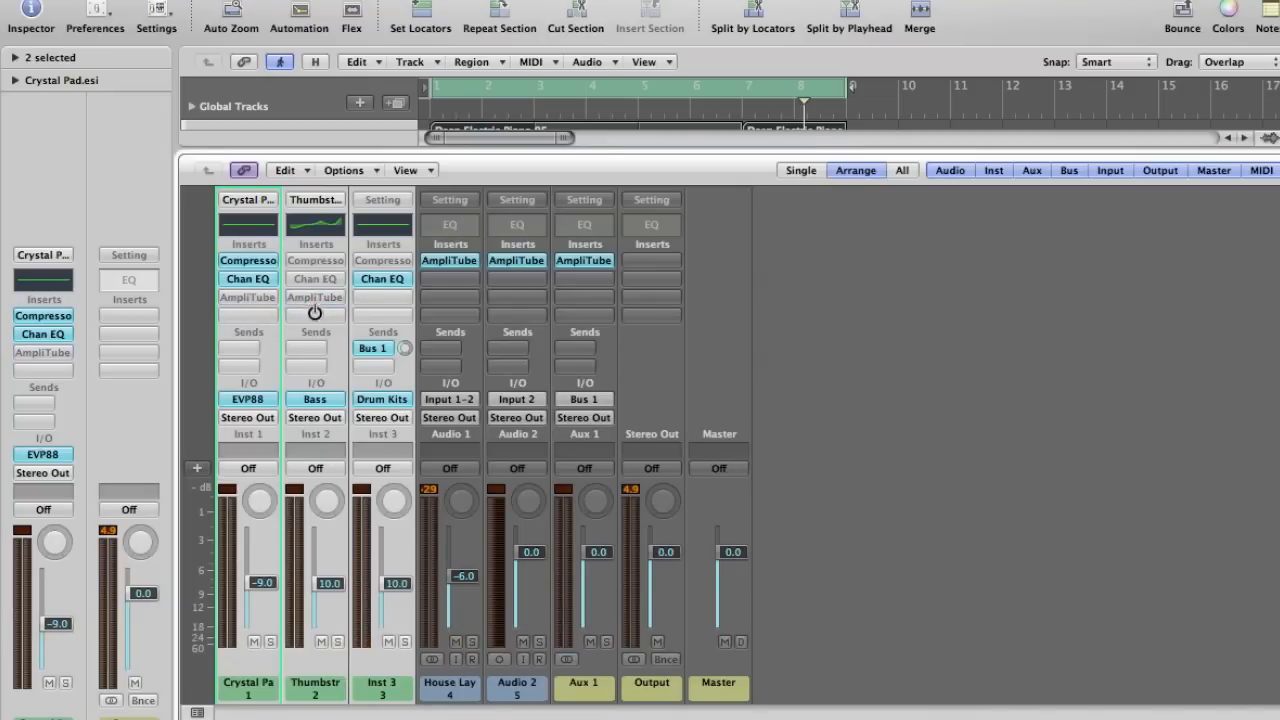
{"action": "left_click", "coordinate": [449, 260], "text": "alt"}
{"action": "left_click", "coordinate": [516, 260], "text": "alt"}
{"action": "left_click", "coordinate": [584, 262], "text": "alt"}
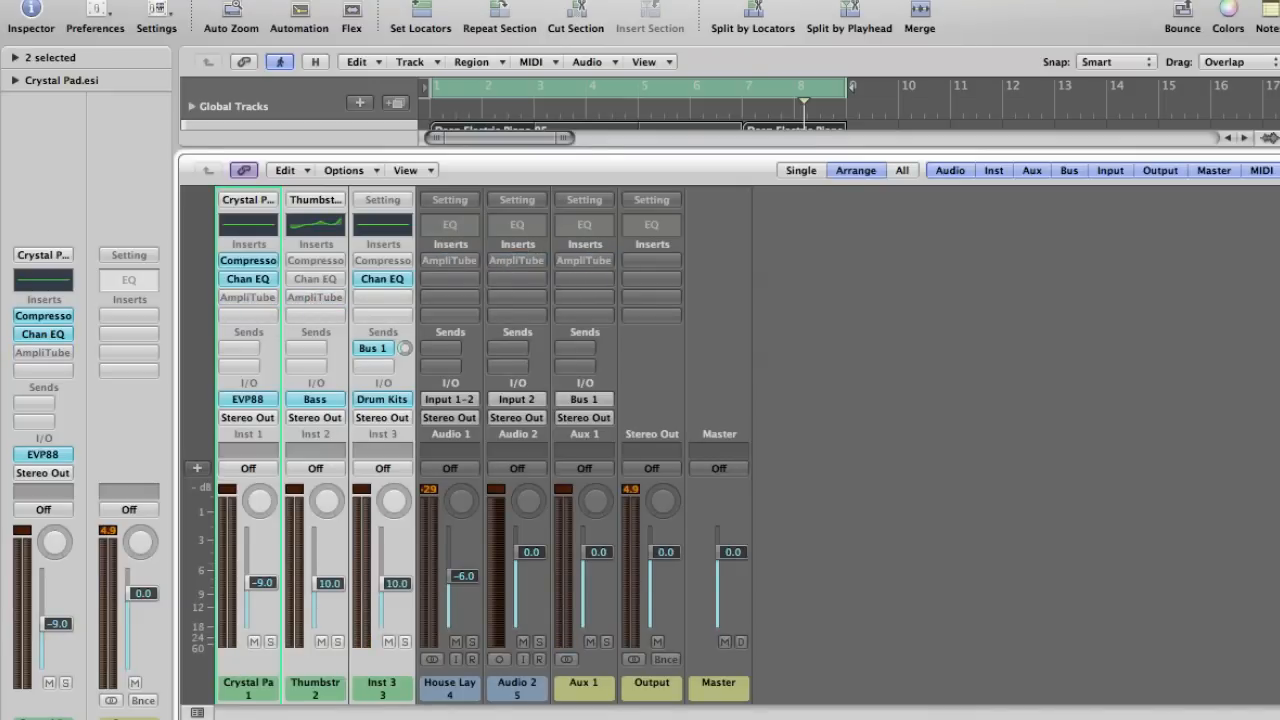
- Close the mixer, deselect all regions in the arrangement and start playback
{"action": "left_click", "coordinate": [322, 718]}
{"action": "left_click", "coordinate": [893, 577]}
{"action": "key", "text": "space"}
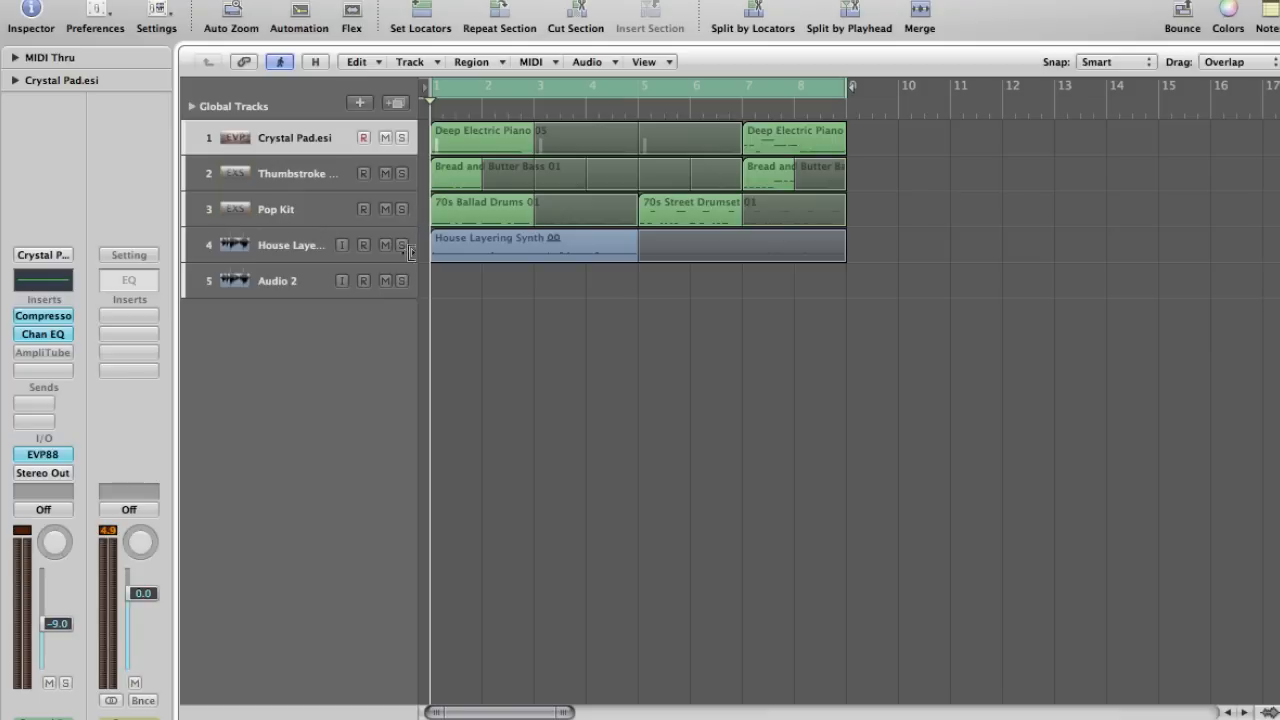
- Select the House Layering Synth, Pop Kit, Thumbstroke Bass and Crystal Pad tracks in turn, and play the arrangement with AmpliTube bypassed
{"action": "left_click", "coordinate": [292, 247]}
{"action": "left_click", "coordinate": [289, 210]}
{"action": "left_click", "coordinate": [288, 175]}
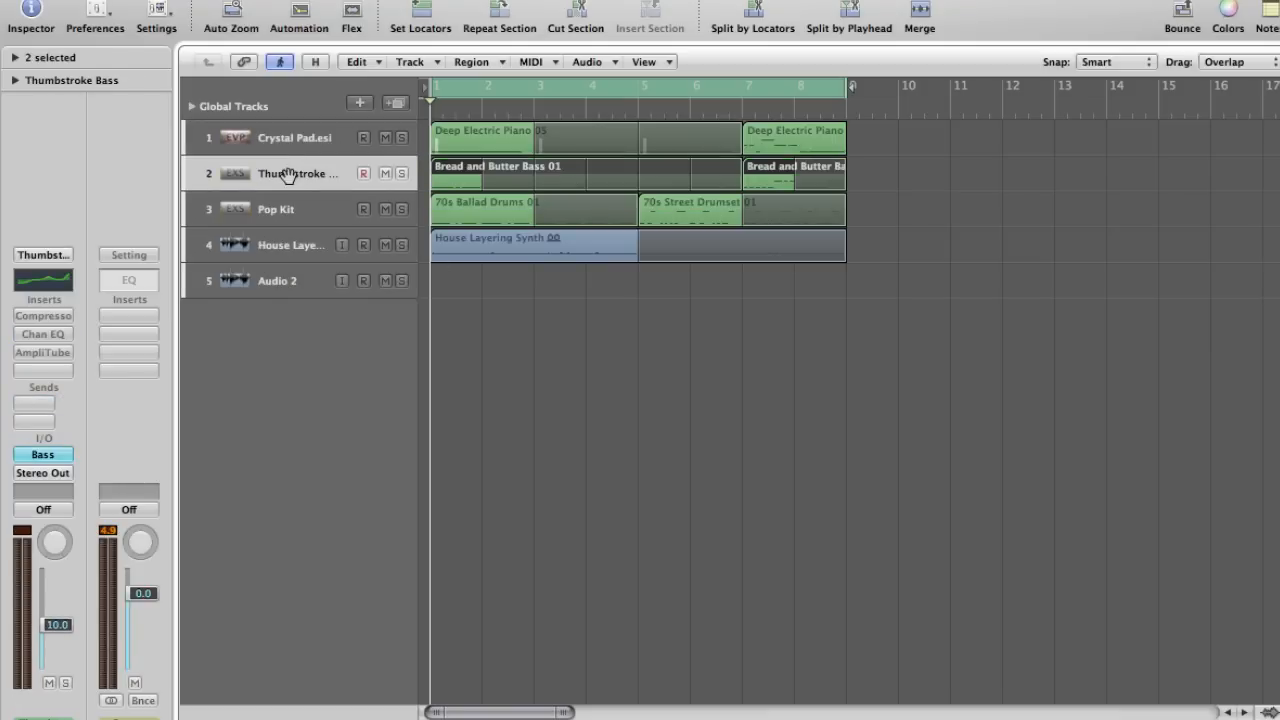
{"action": "left_click", "coordinate": [288, 139]}
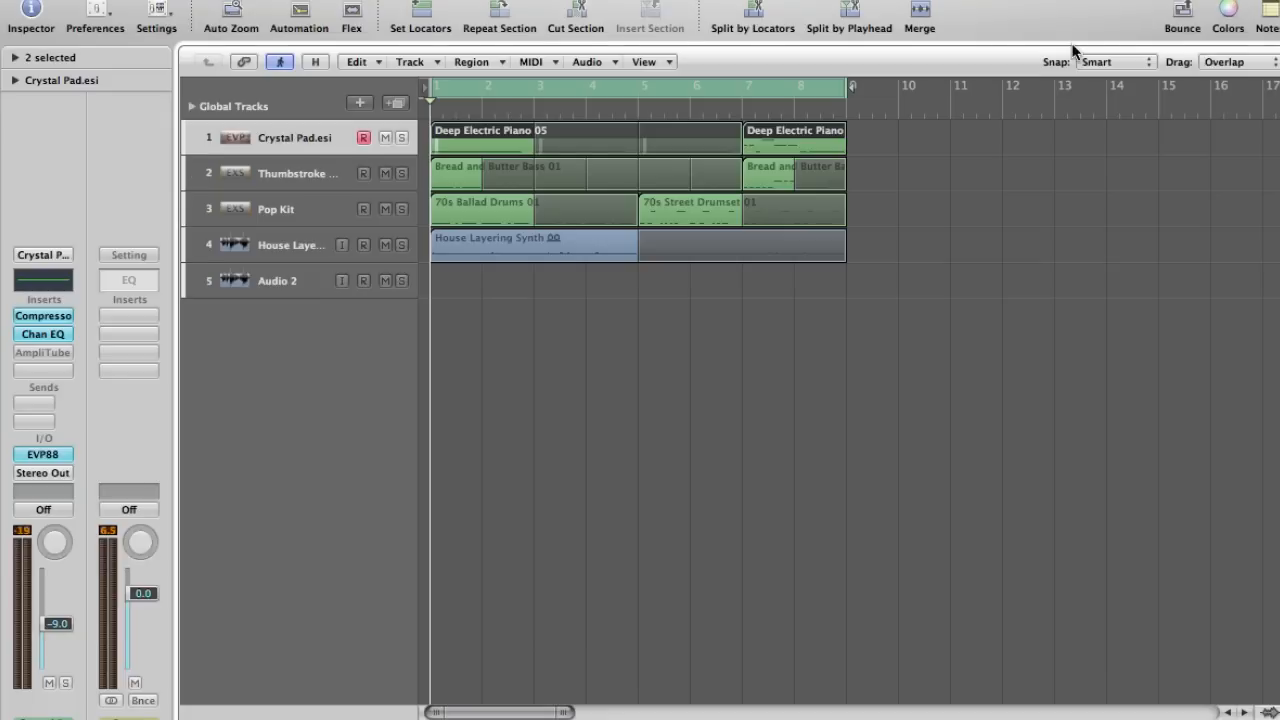
{"action": "key", "text": "space"}
- Open the mixer and re-enable the AmpliTube inserts on all five channels, toggling the Crystal Pad insert off and on once more
{"action": "key", "text": "x"}
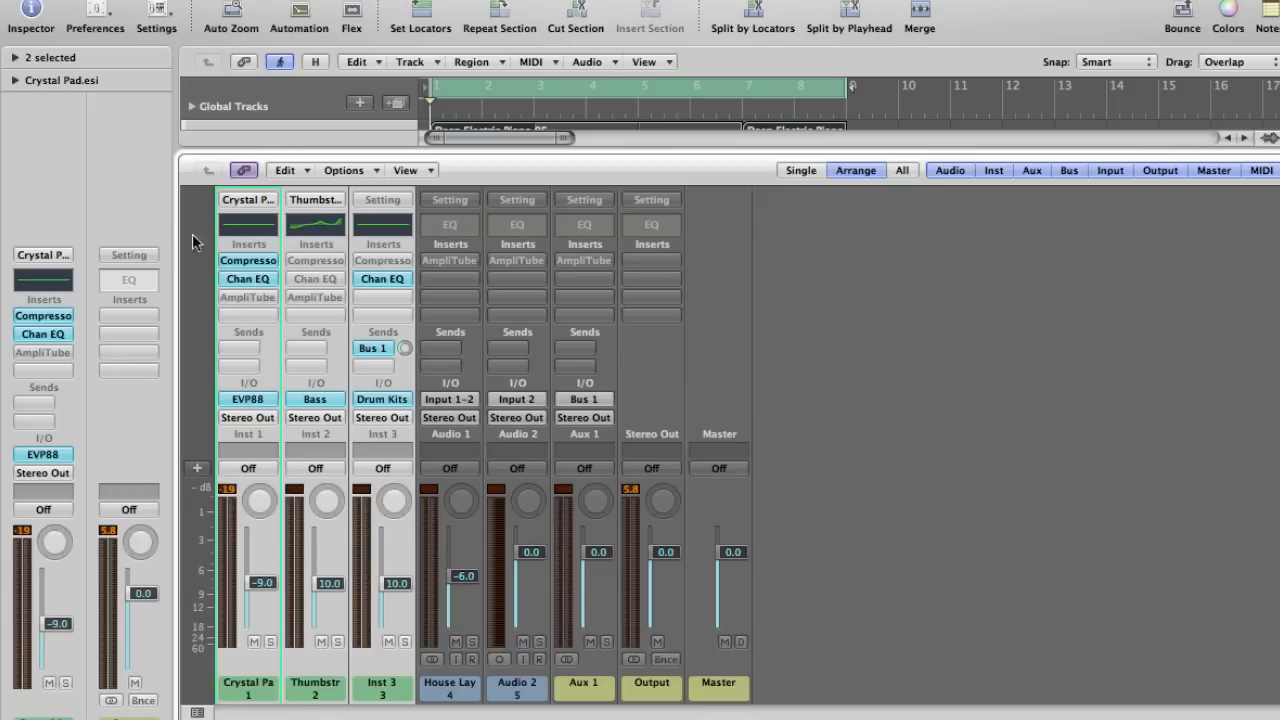
{"action": "left_click", "coordinate": [238, 297], "text": "alt"}
{"action": "left_click", "coordinate": [305, 297], "text": "alt"}
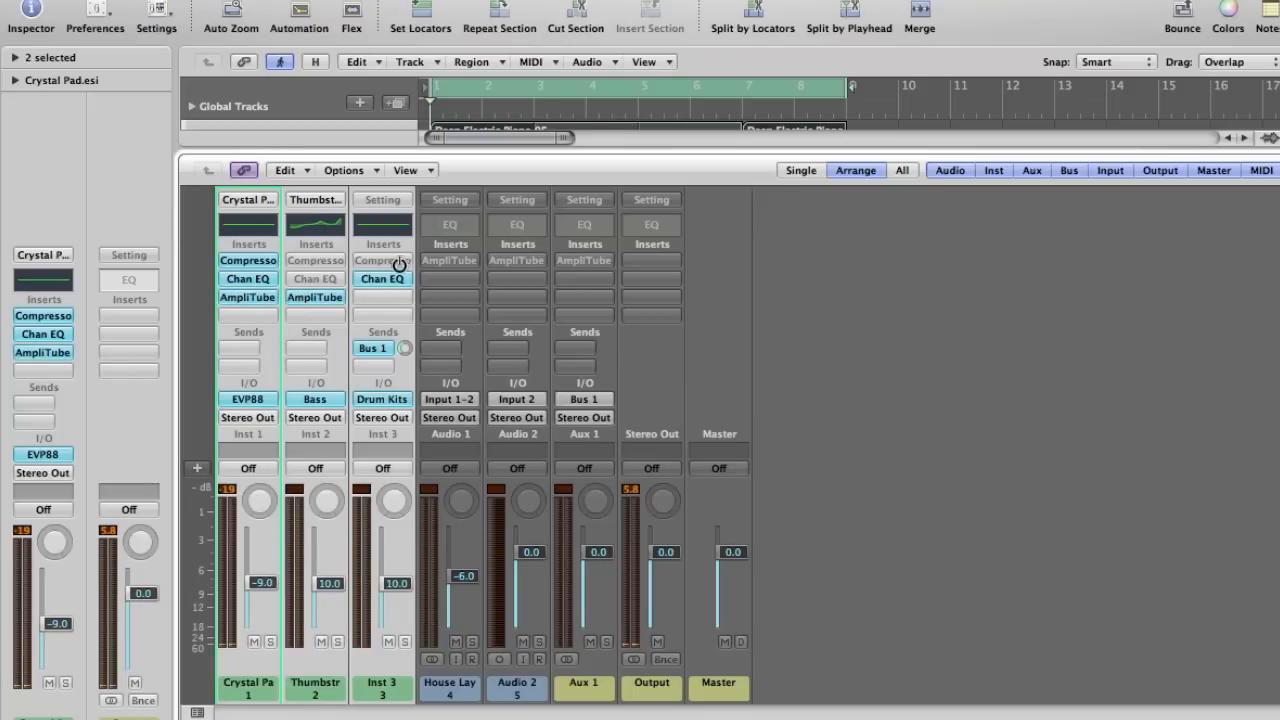
{"action": "left_click", "coordinate": [445, 261], "text": "alt"}
{"action": "left_click", "coordinate": [508, 261], "text": "alt"}
{"action": "left_click", "coordinate": [594, 262], "text": "alt"}
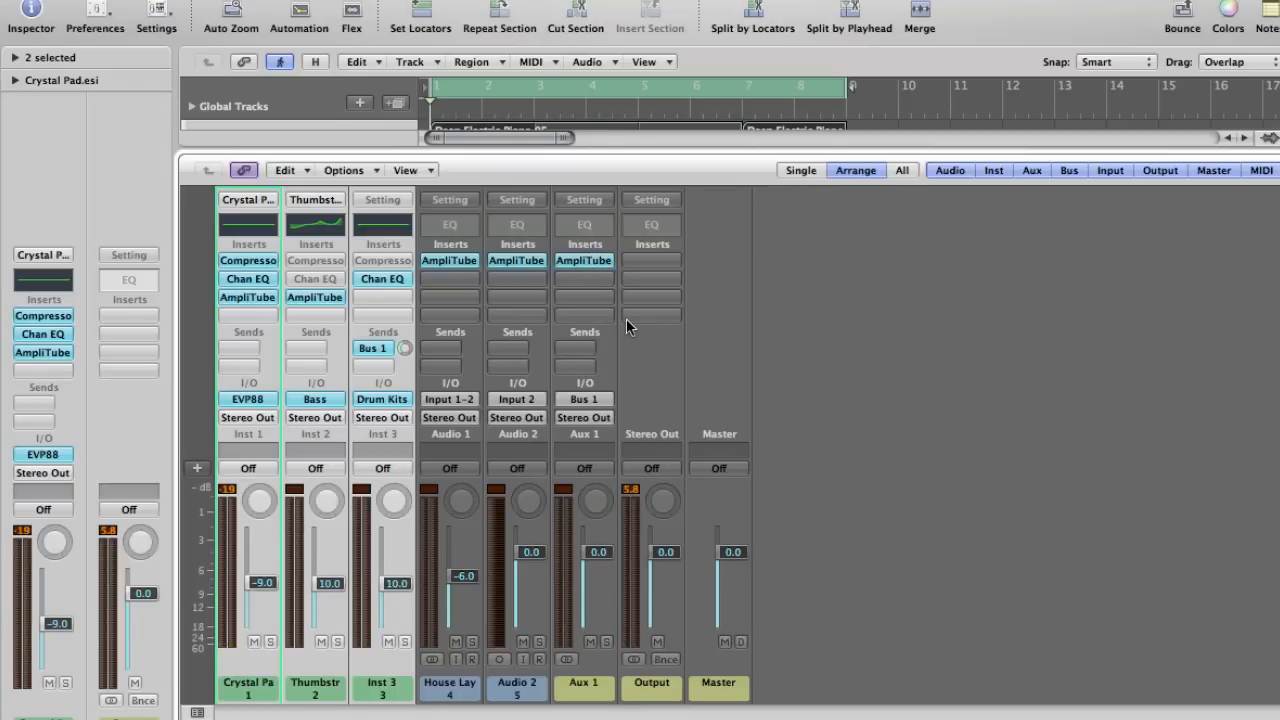
{"action": "left_click", "coordinate": [248, 298], "text": "alt"}
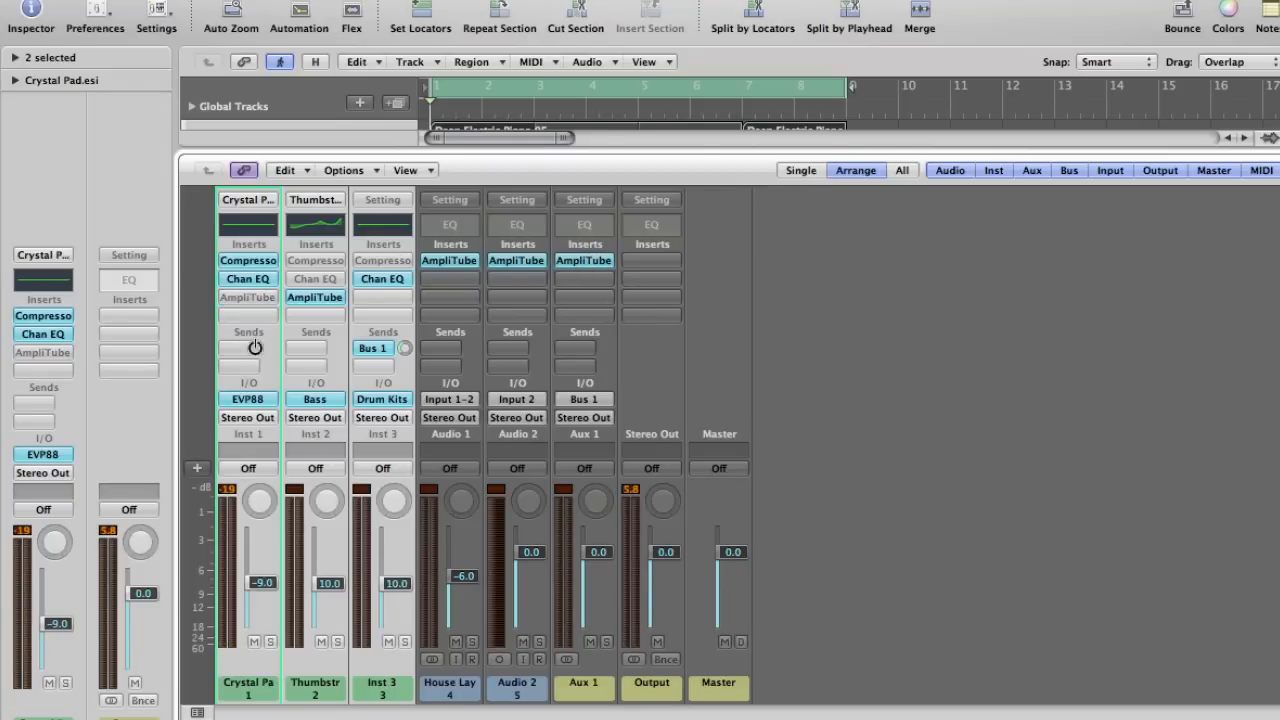
{"action": "left_click", "coordinate": [250, 298], "text": "alt"}
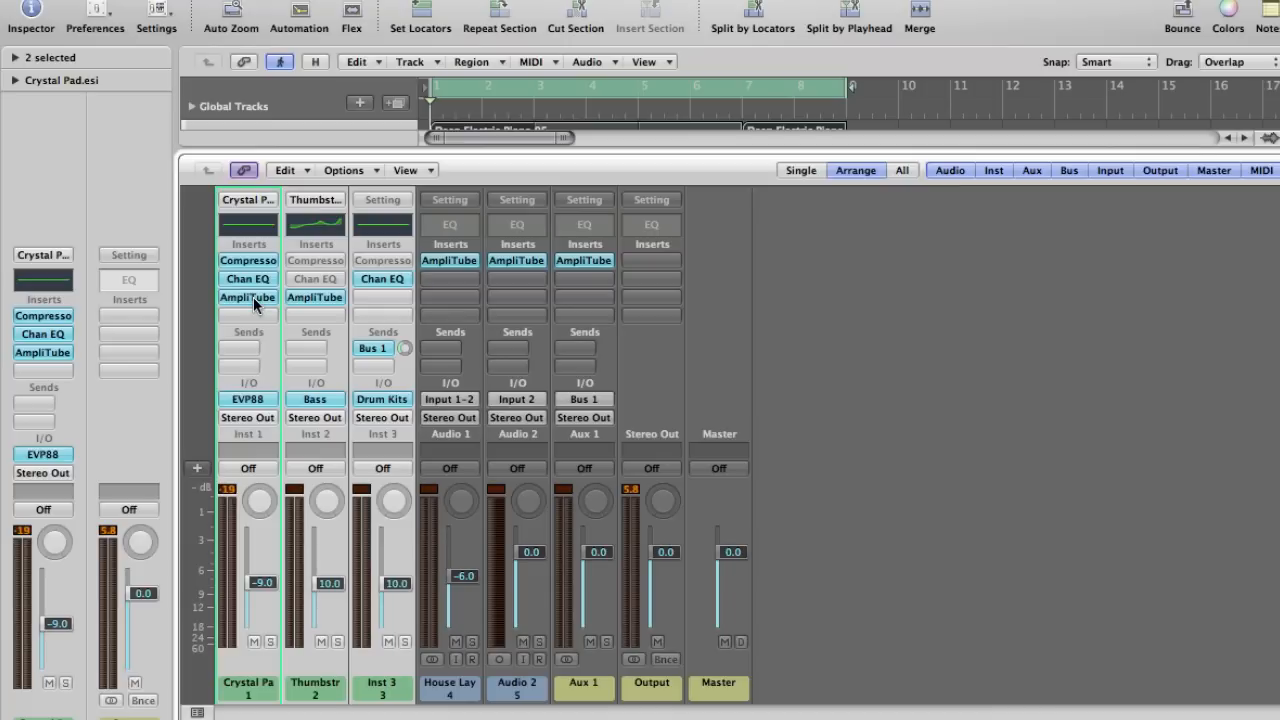
- Play the arrangement with the AmpliTube inserts active and turn off the cycle region
{"action": "key", "text": "space"}
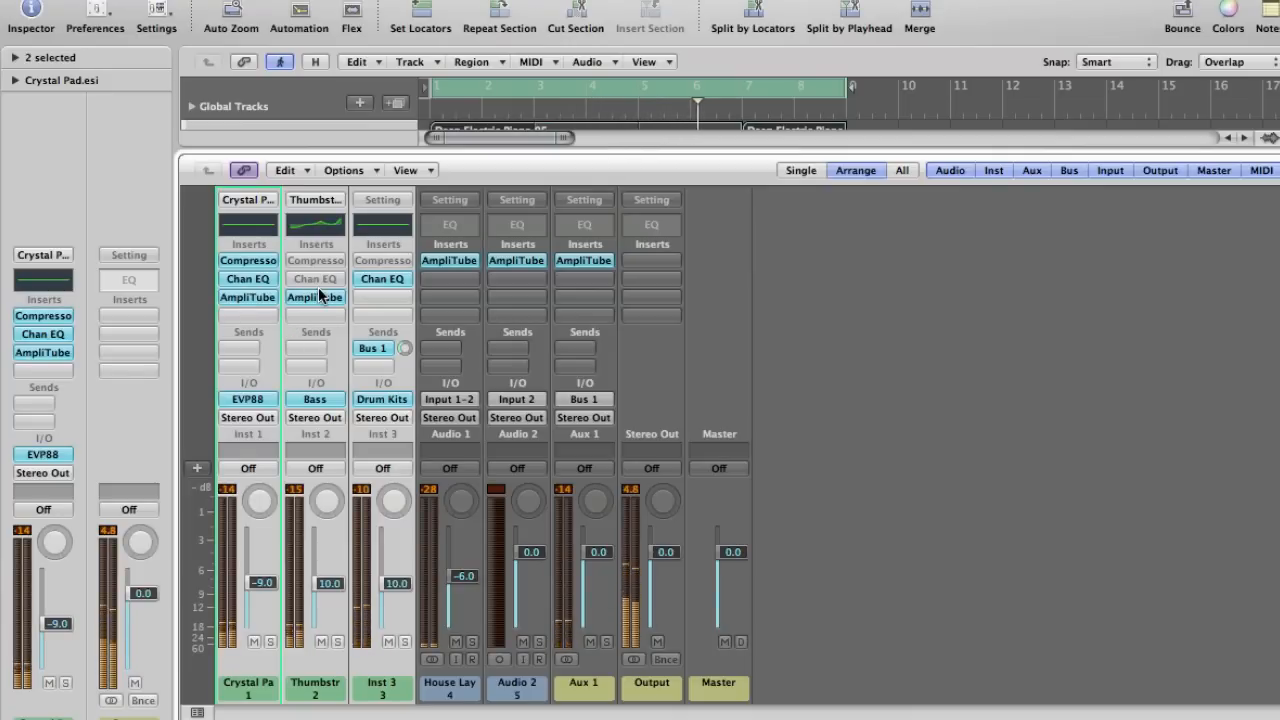
{"action": "left_click", "coordinate": [714, 95]}
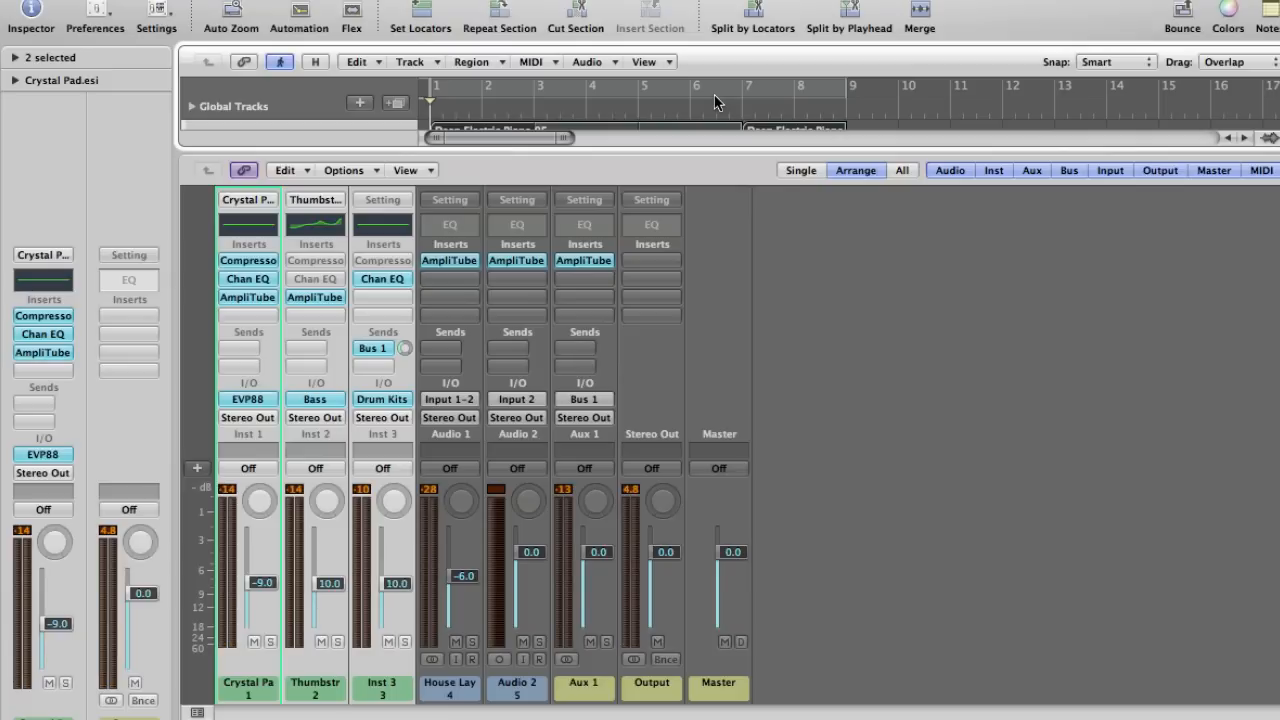
- Examine the Stomp A, Amp A, Cab A and Rack A modules of the Crystal Pad channel's AmpliTube, and close its window
{"action": "left_click", "coordinate": [241, 296]}
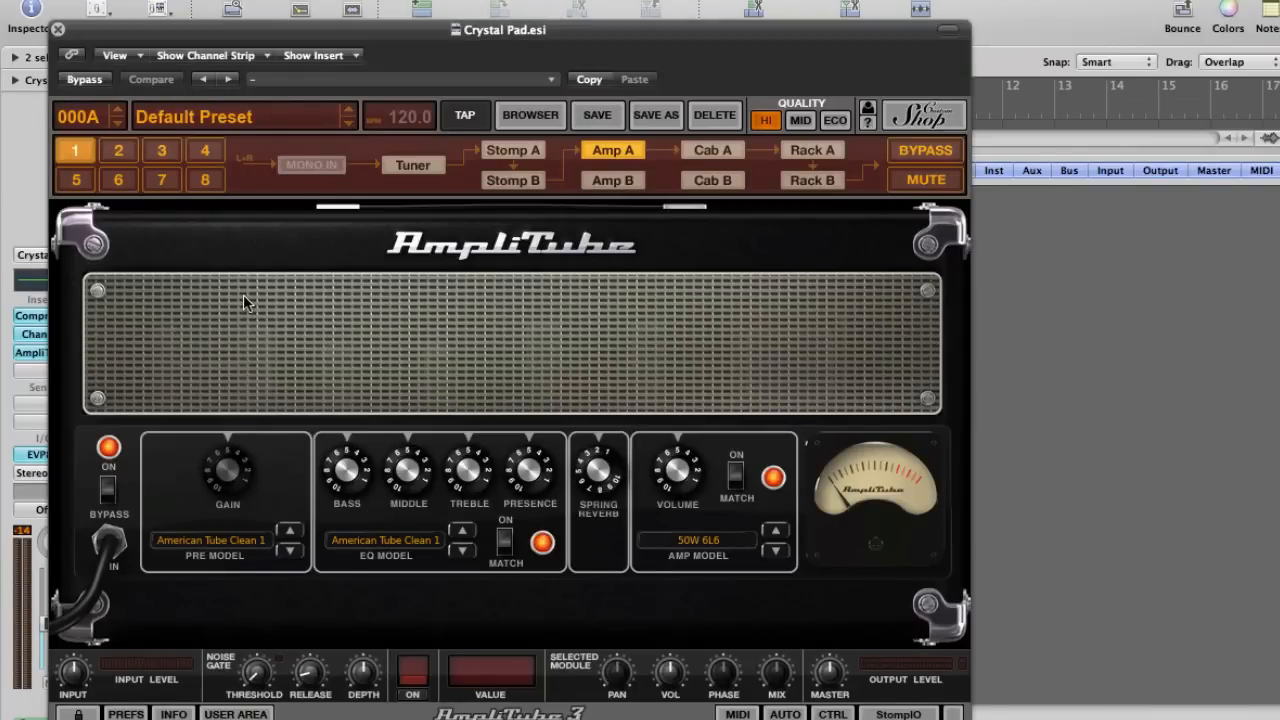
{"action": "left_click_drag", "start_coordinate": [207, 38], "coordinate": [503, 2]}
{"action": "left_click", "coordinate": [250, 690]}
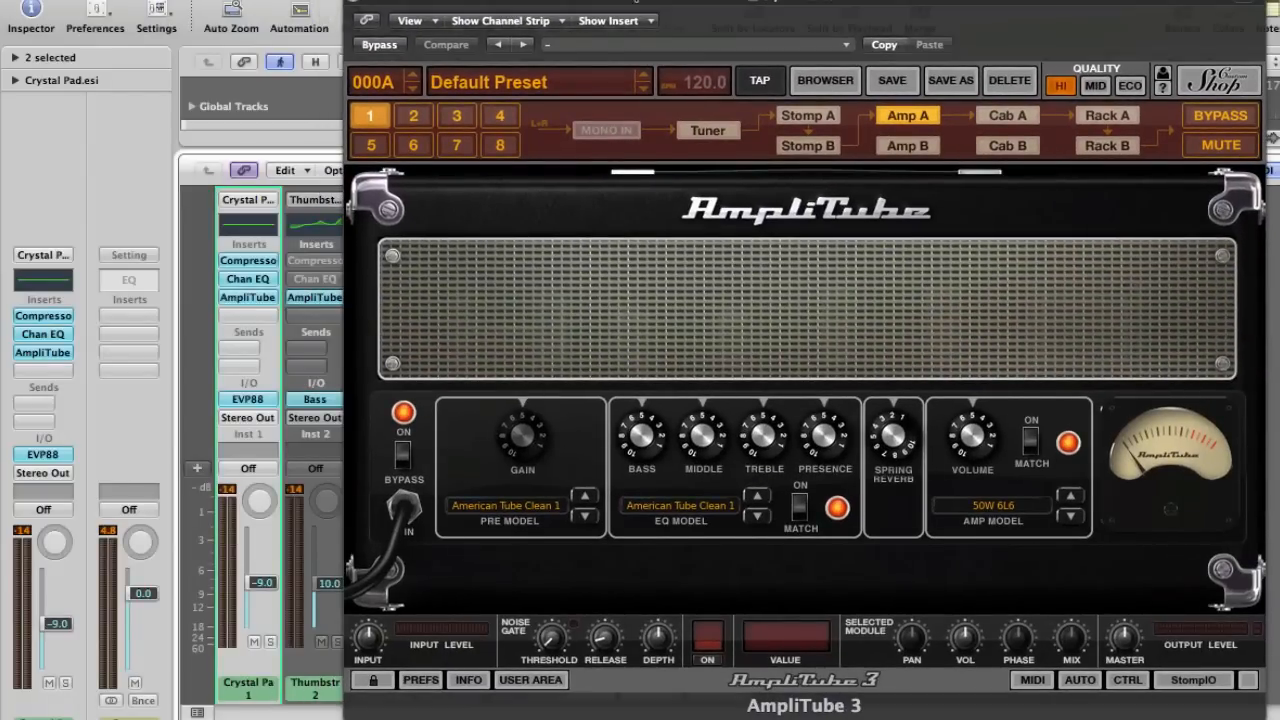
{"action": "left_click_drag", "start_coordinate": [684, 6], "coordinate": [459, 0]}
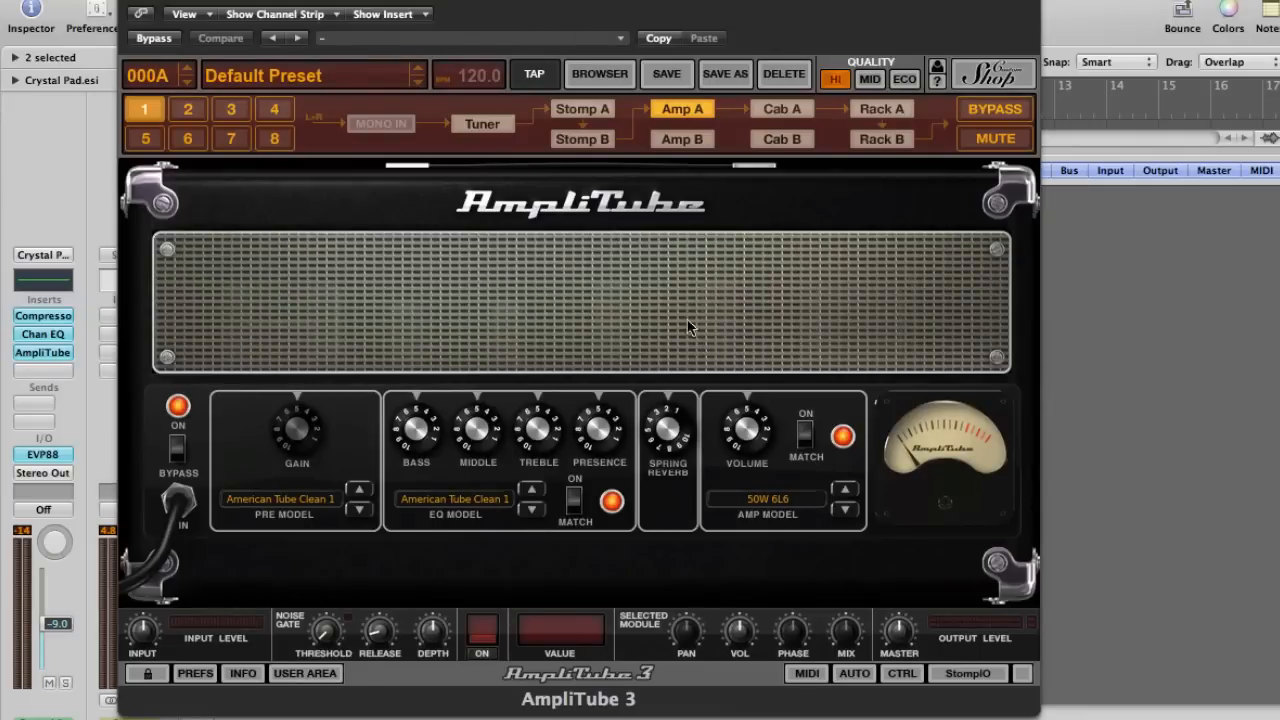
{"action": "left_click", "coordinate": [601, 112]}
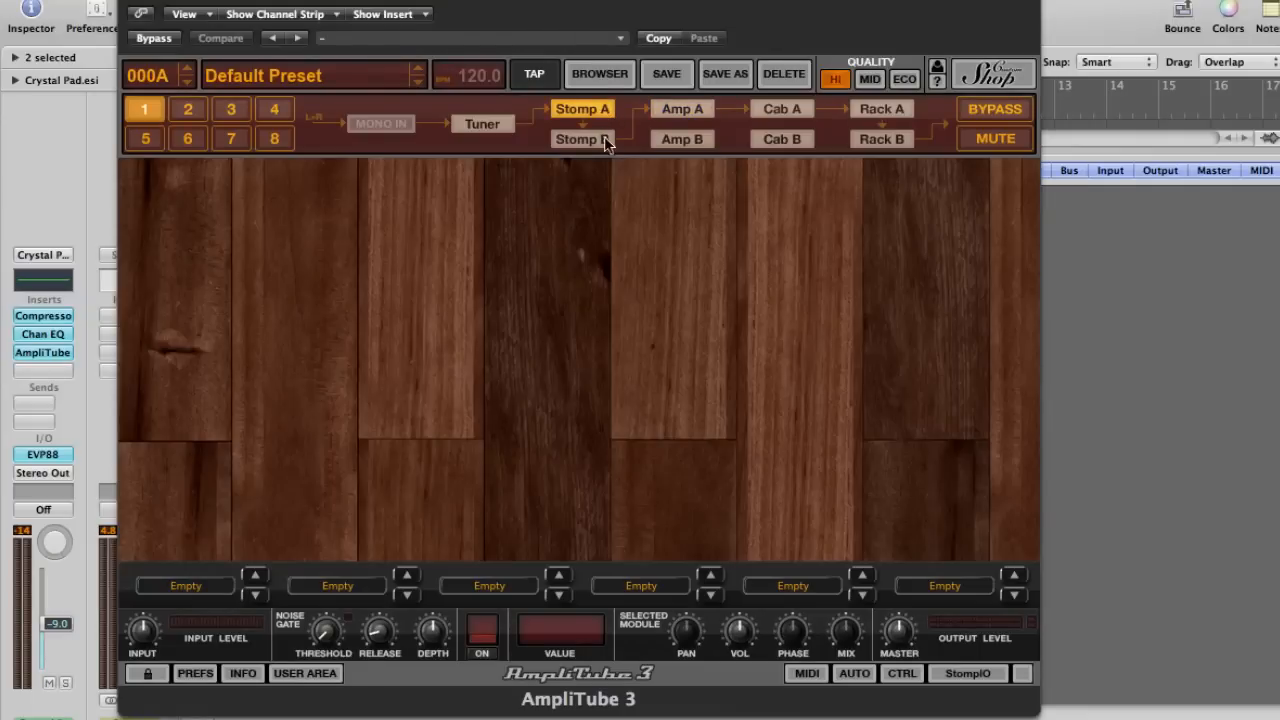
{"action": "left_click", "coordinate": [695, 118]}
{"action": "left_click", "coordinate": [775, 118]}
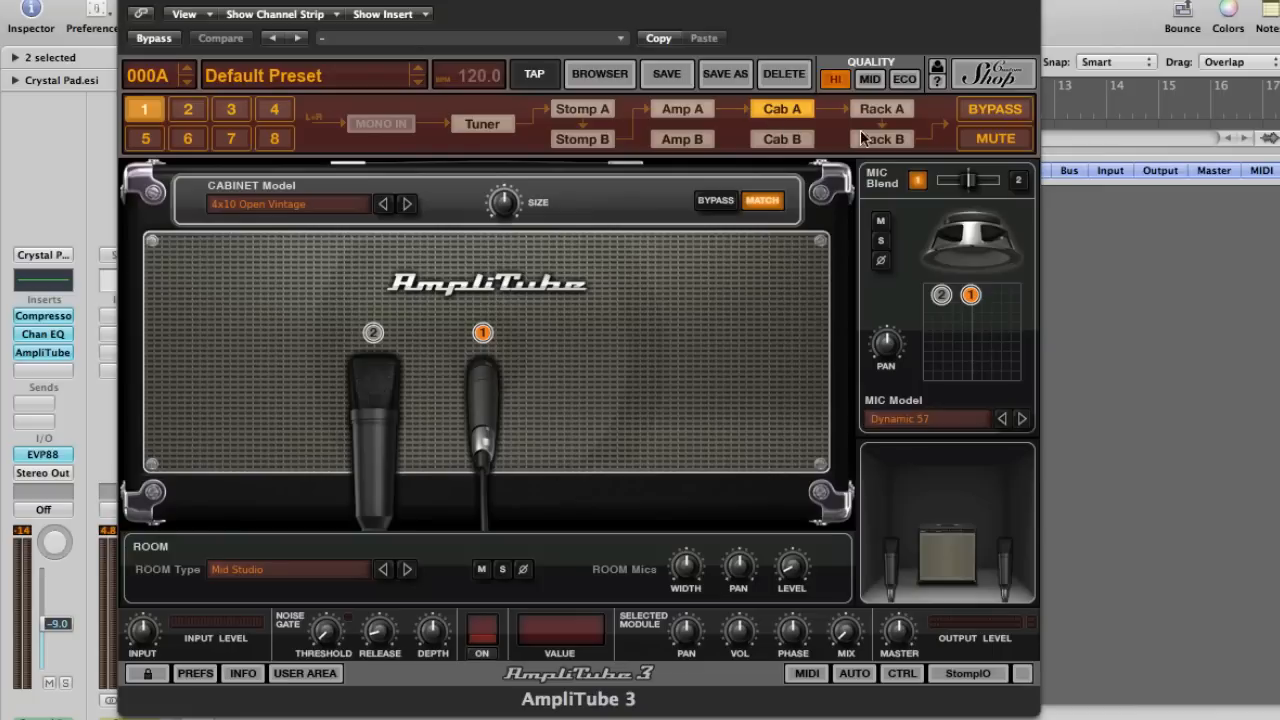
{"action": "left_click", "coordinate": [897, 112]}
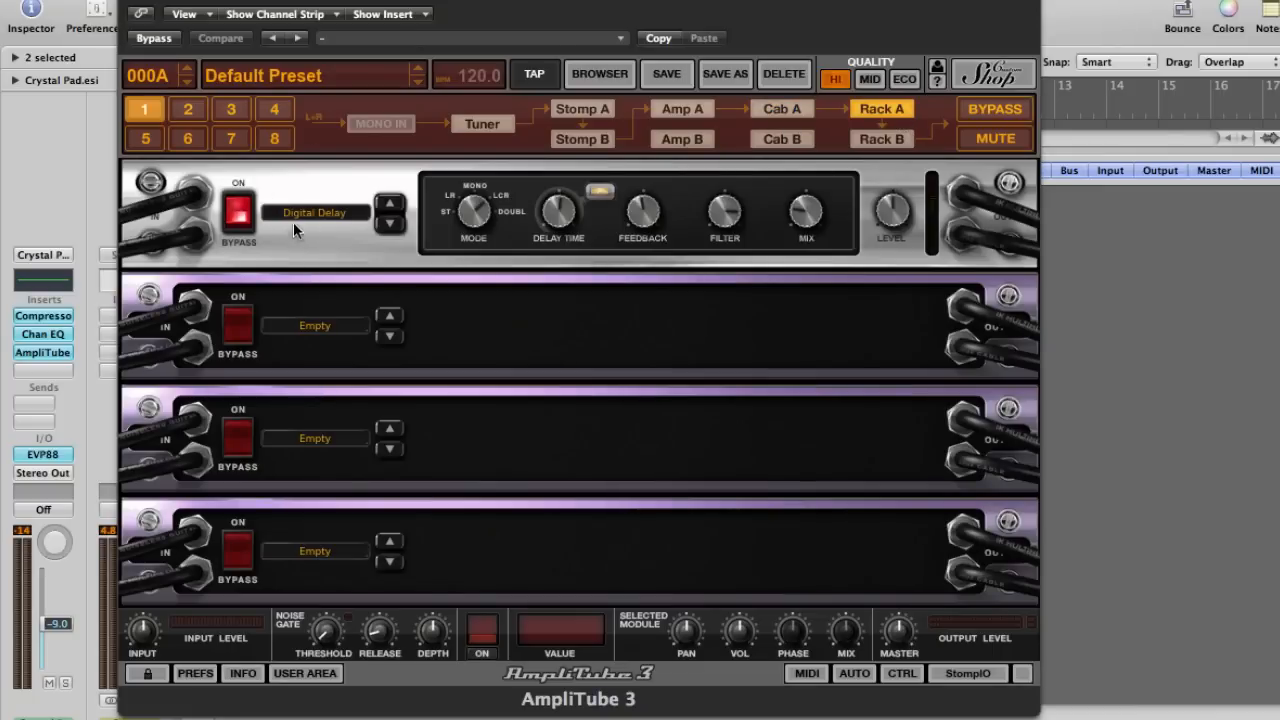
{"action": "left_click", "coordinate": [129, 3]}
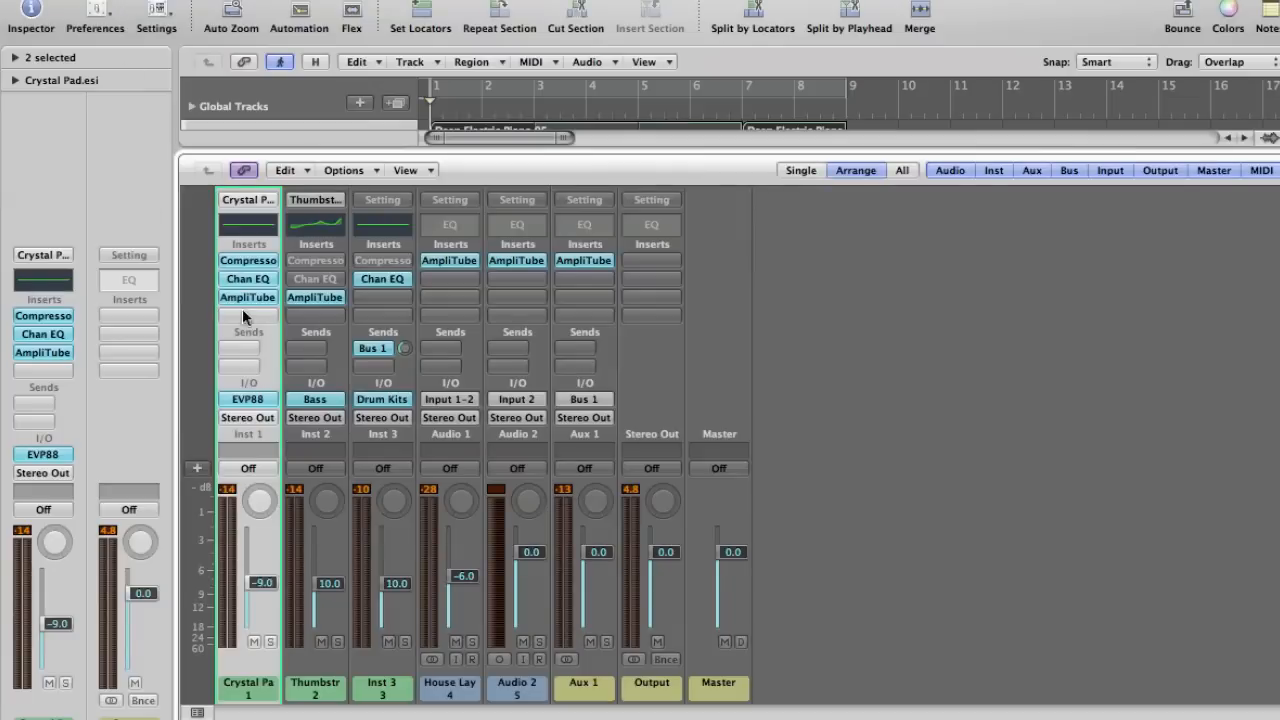
- Examine the Amp A, Cab A and Rack A modules of the Thumbstroke Bass channel's AmpliTube, and close its window
{"action": "left_click", "coordinate": [320, 682]}
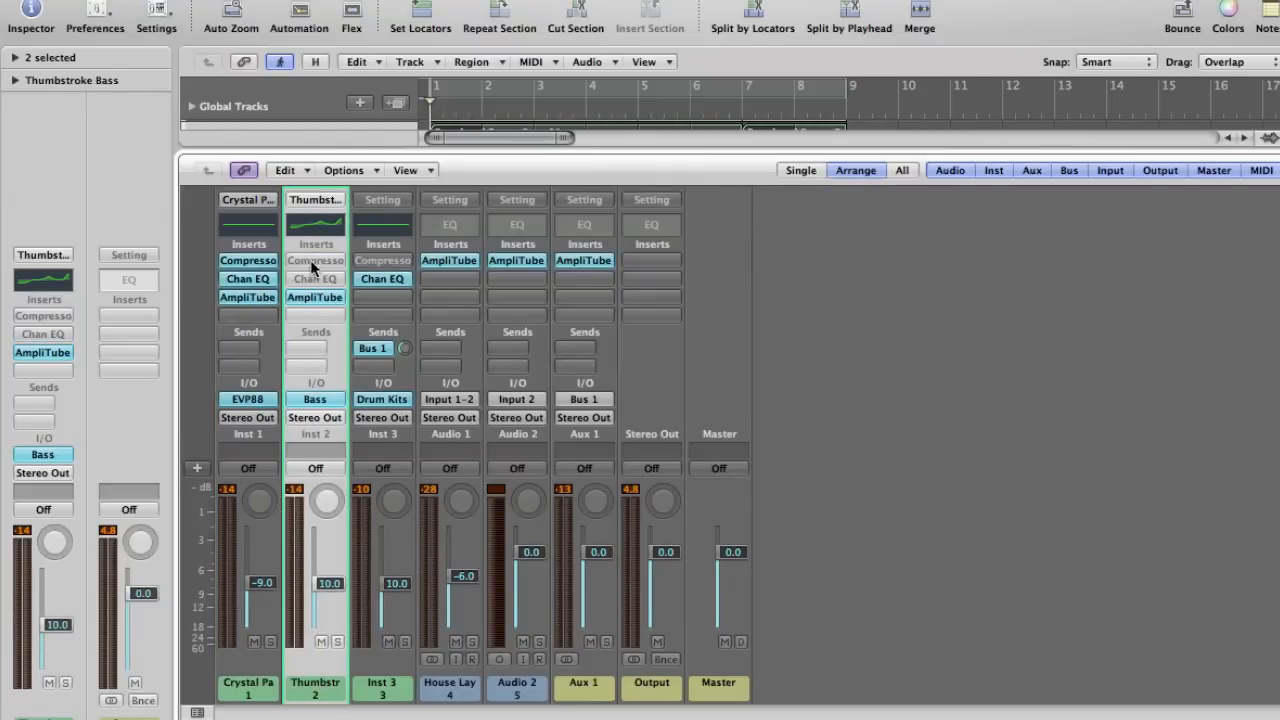
{"action": "left_click", "coordinate": [312, 297]}
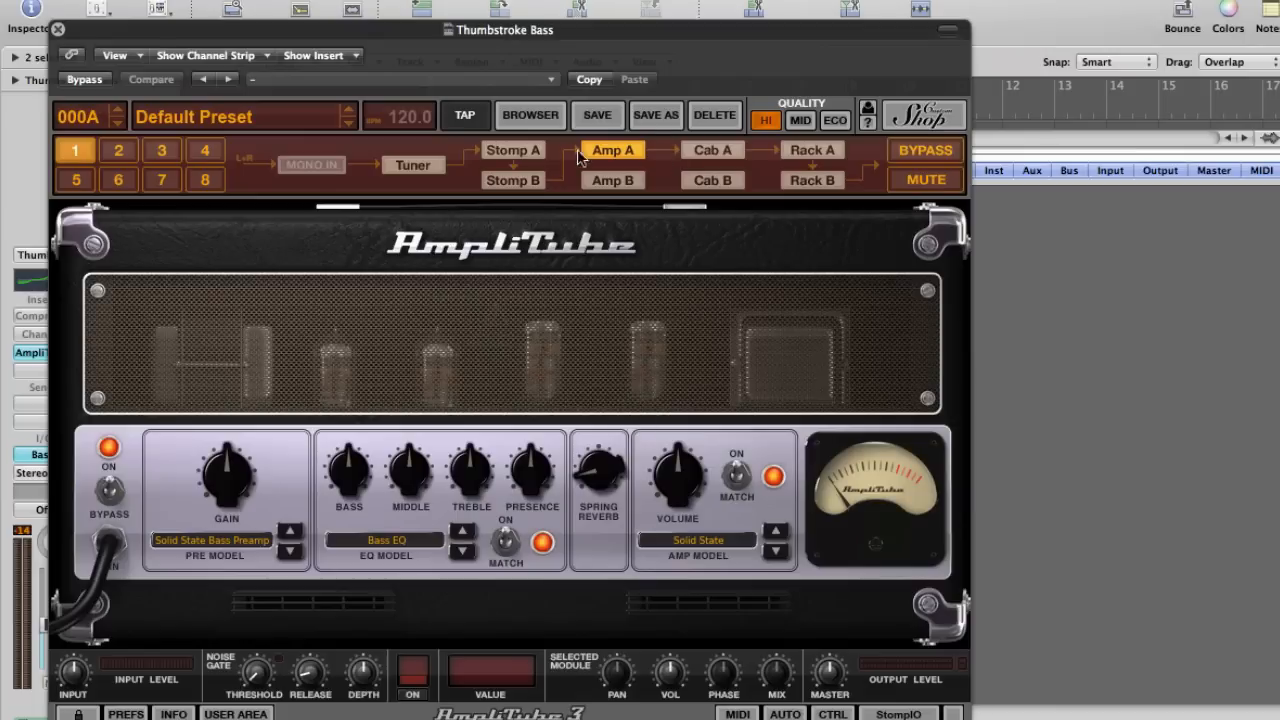
{"action": "left_click", "coordinate": [708, 155]}
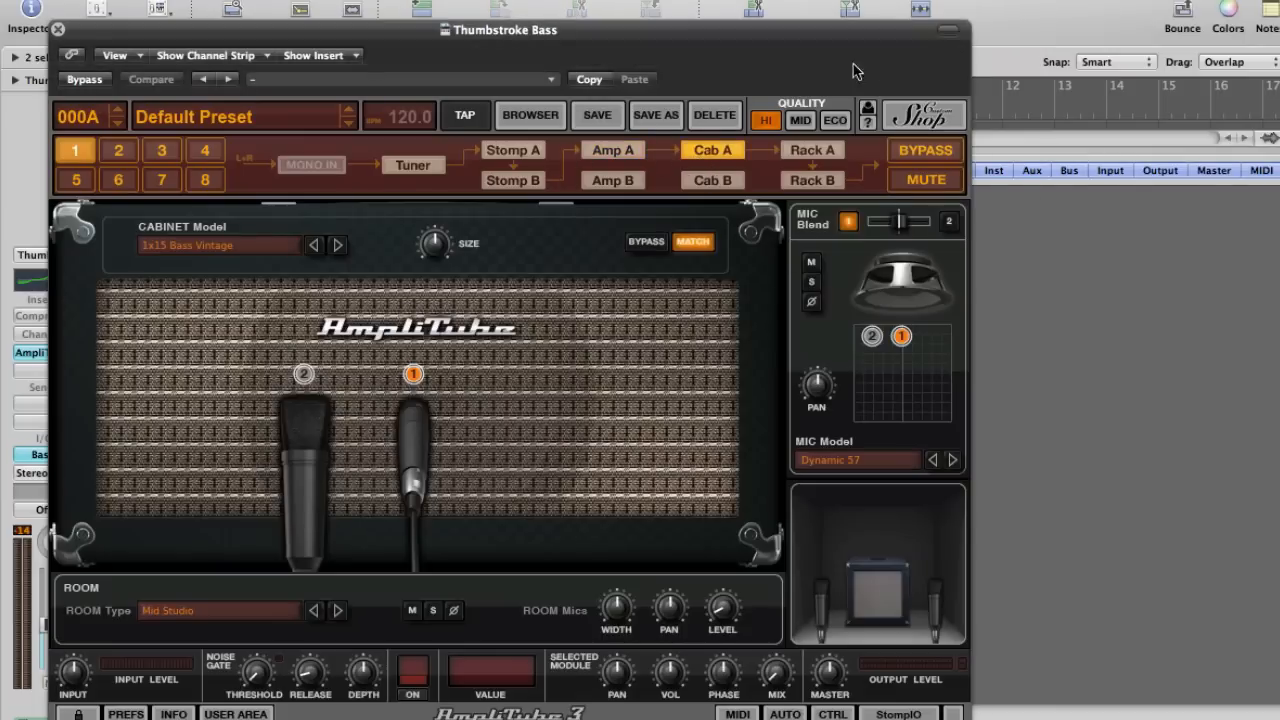
{"action": "left_click", "coordinate": [815, 158]}
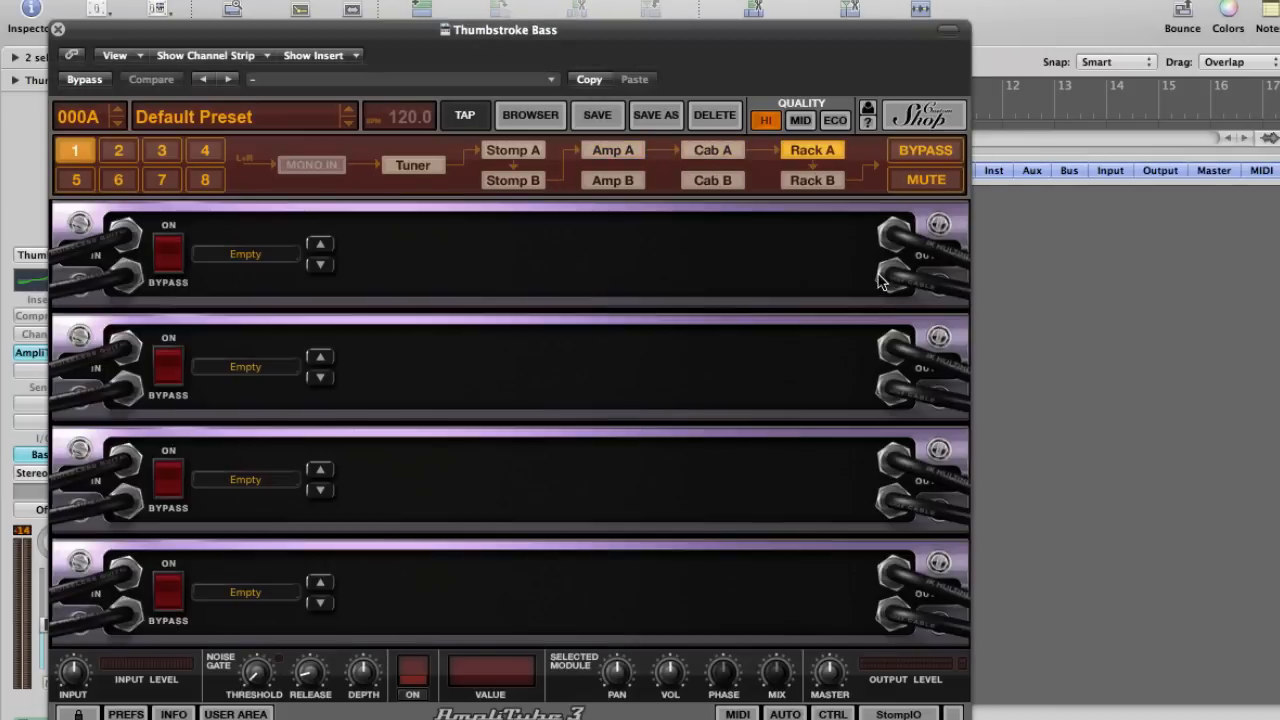
{"action": "left_click", "coordinate": [58, 30]}
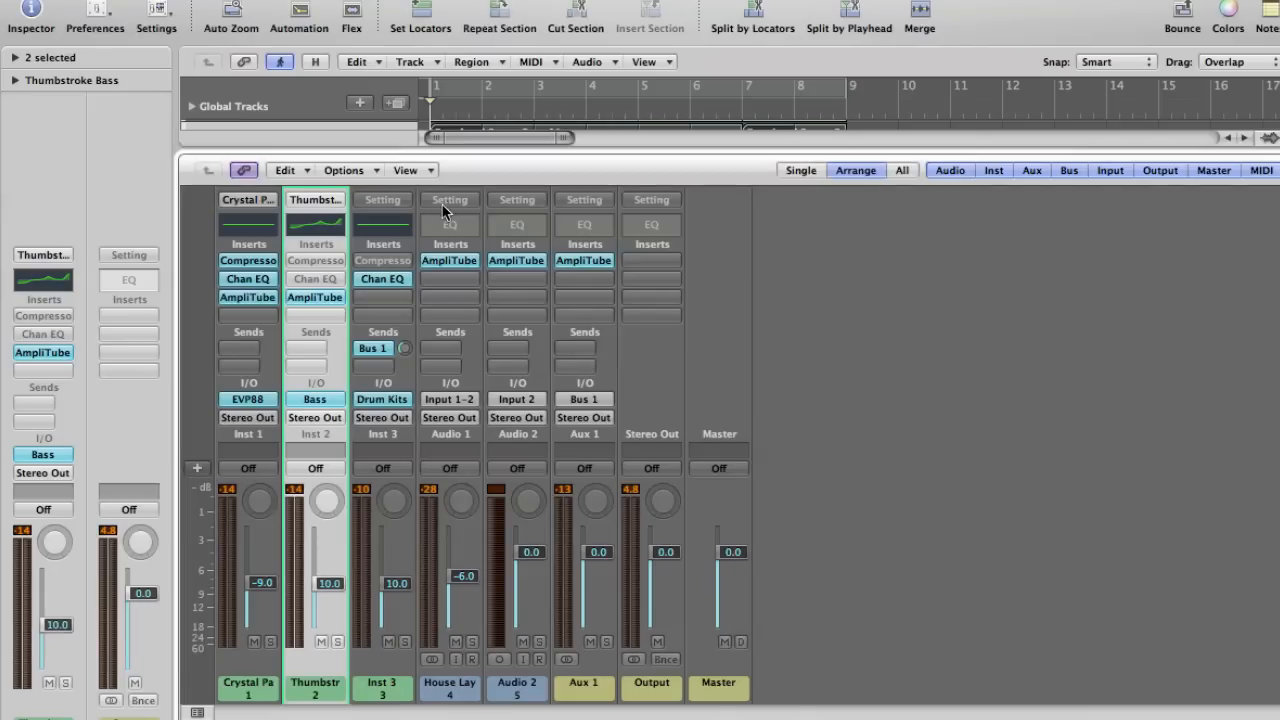
- Examine the Stomp A pedals in the House Layering Synth channel's AmpliTube, and close its window
{"action": "left_click", "coordinate": [436, 261]}
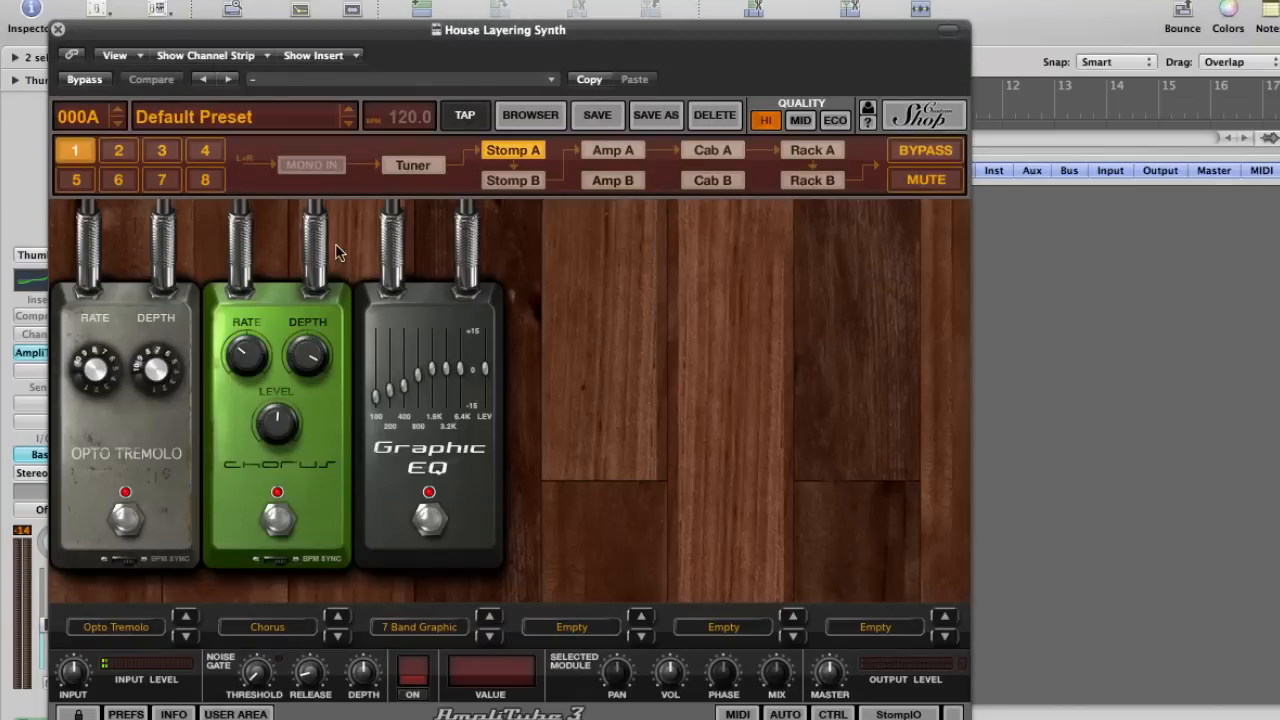
{"action": "left_click_drag", "start_coordinate": [303, 40], "coordinate": [403, 19]}
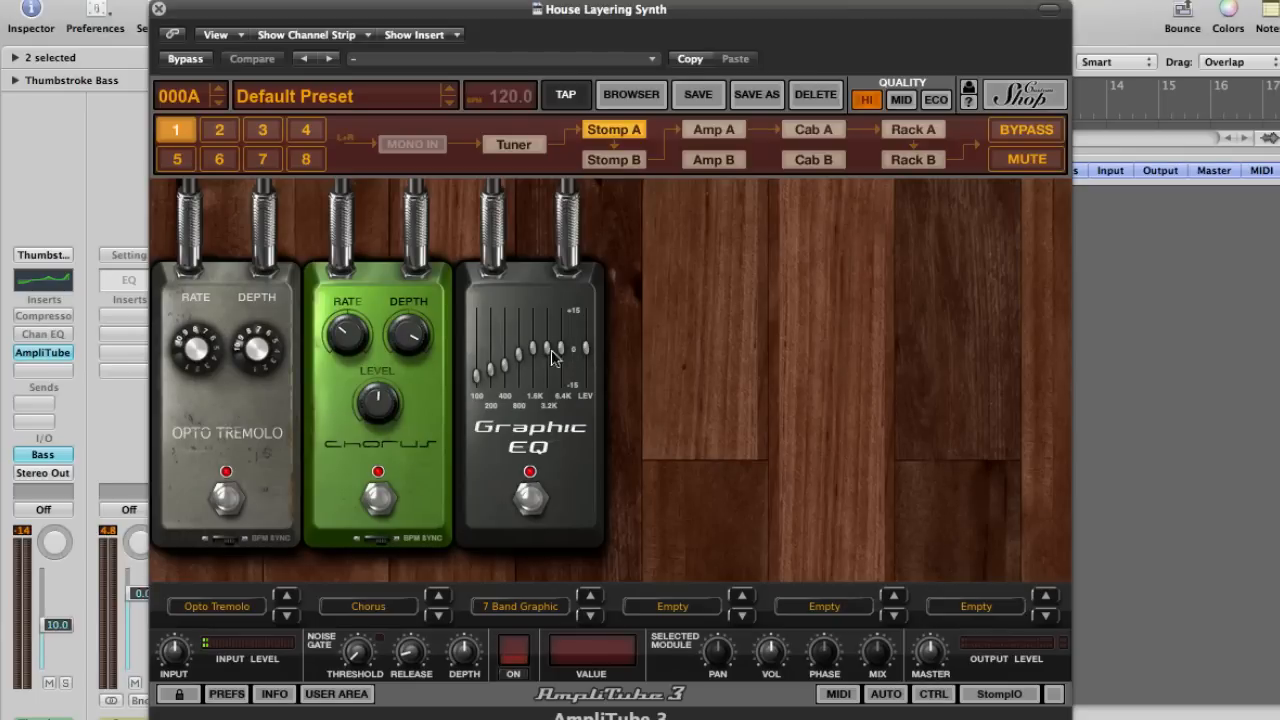
{"action": "left_click", "coordinate": [158, 9]}
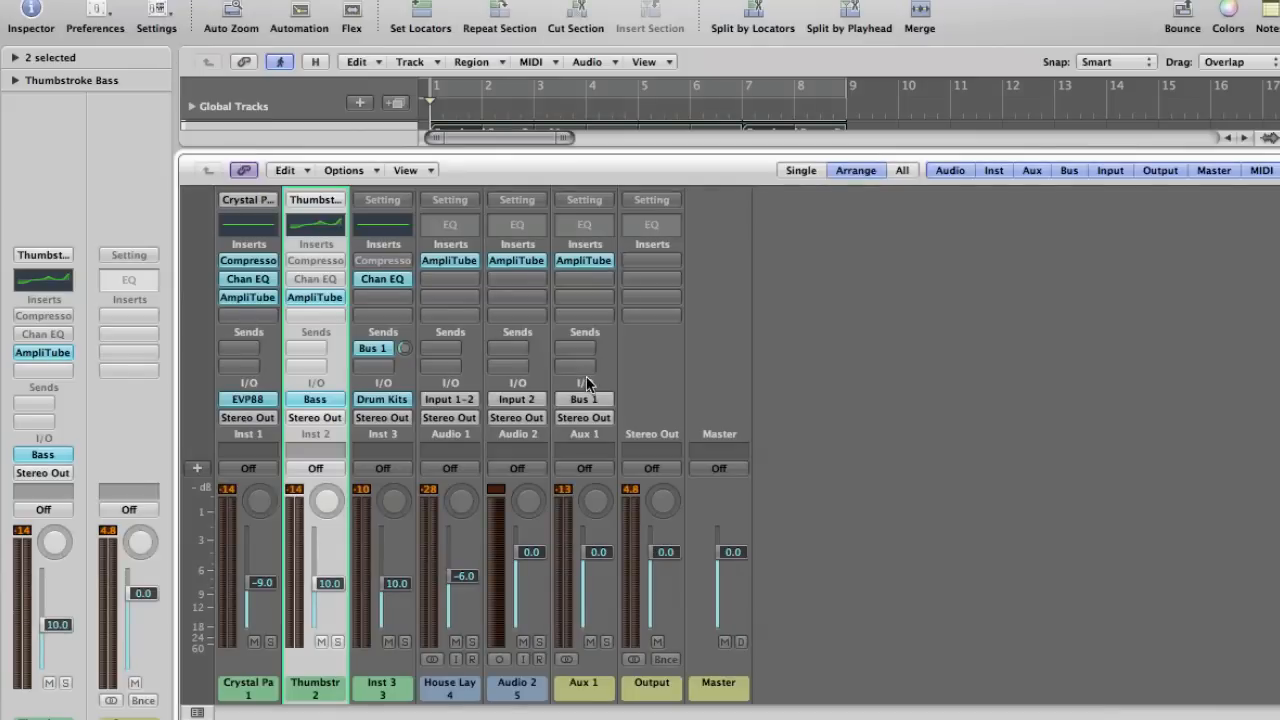
- Select the Audio 2 and Inst 3 channels in turn, and open and close the Channel EQ on Inst 3
{"action": "left_click", "coordinate": [532, 704]}
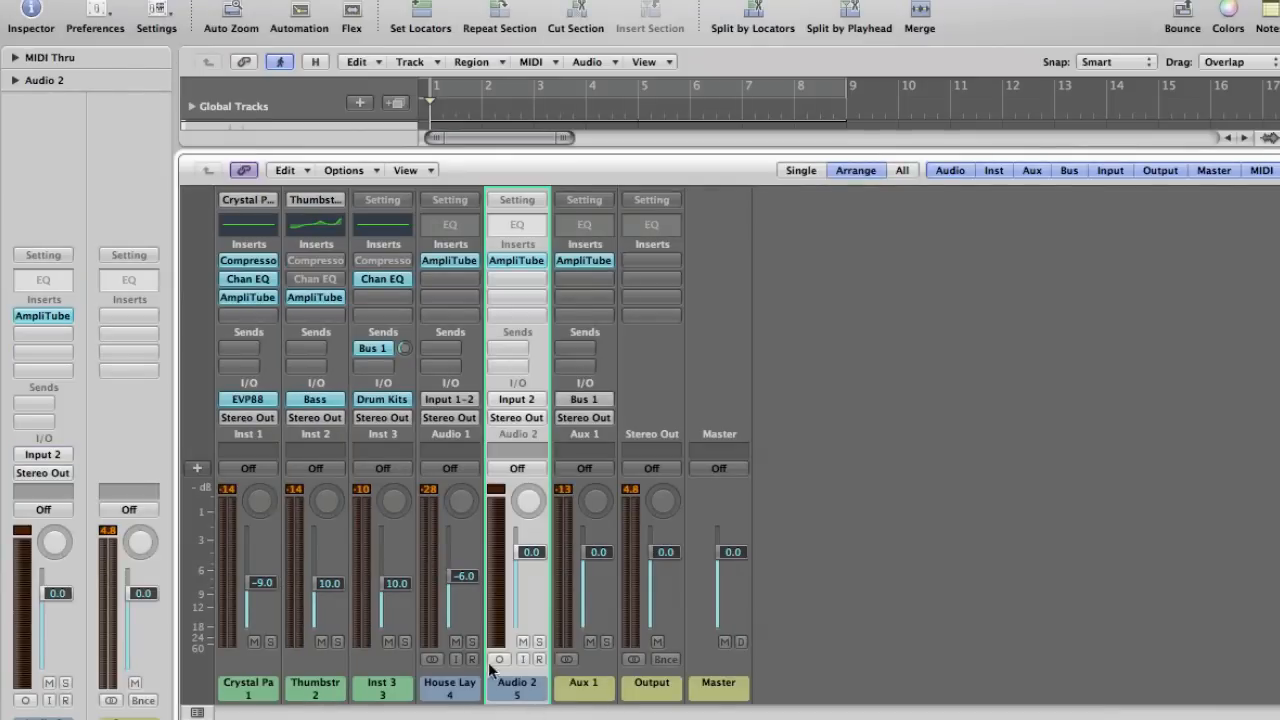
{"action": "left_click", "coordinate": [403, 693]}
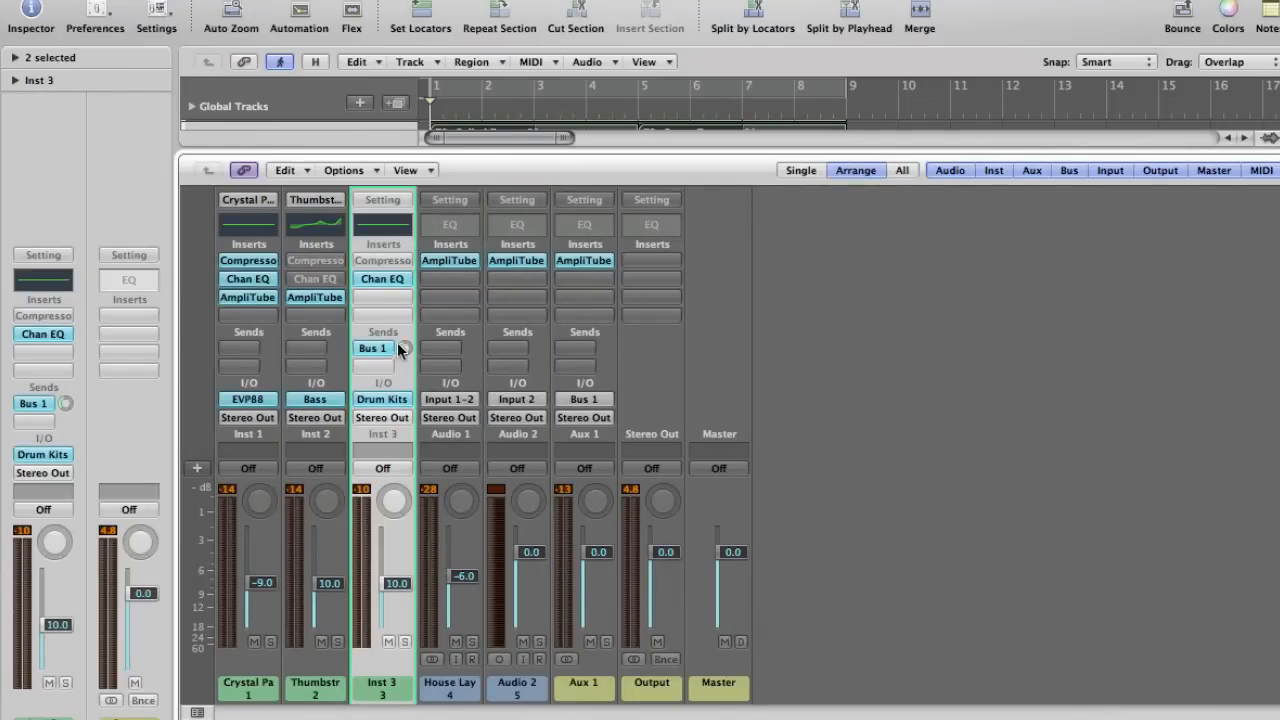
{"action": "left_click", "coordinate": [375, 278]}
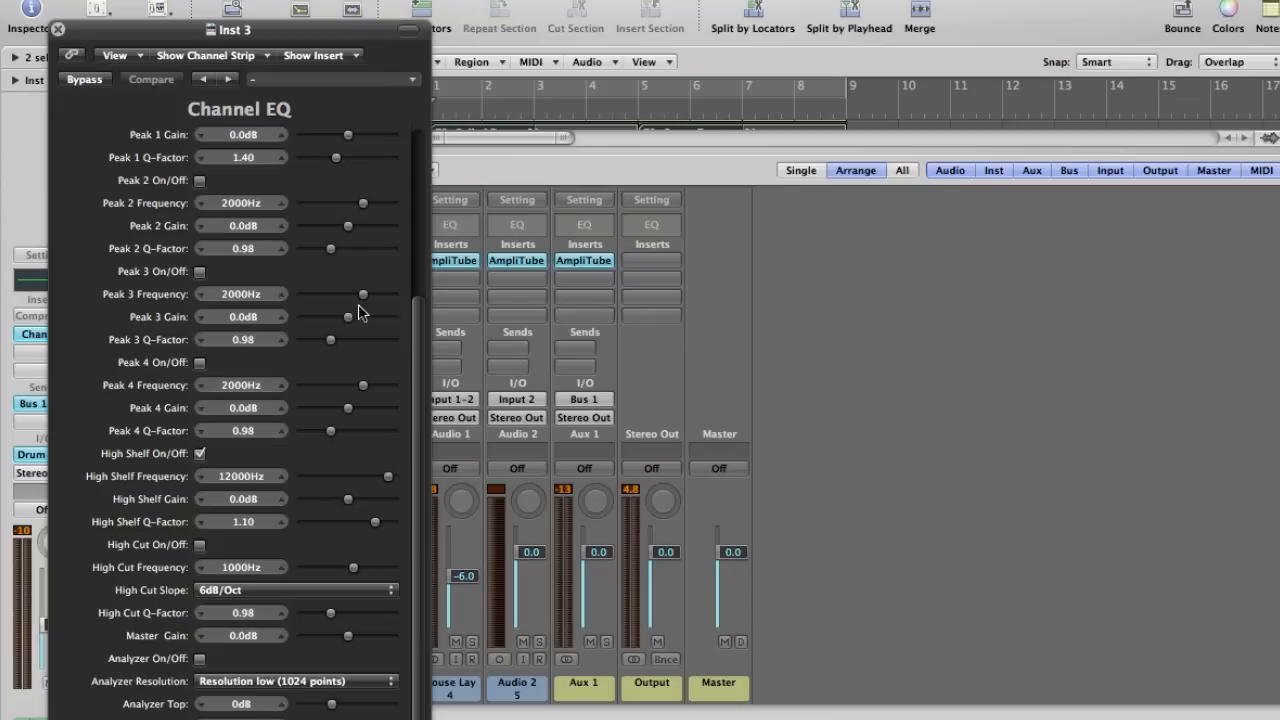
{"action": "left_click", "coordinate": [58, 29]}
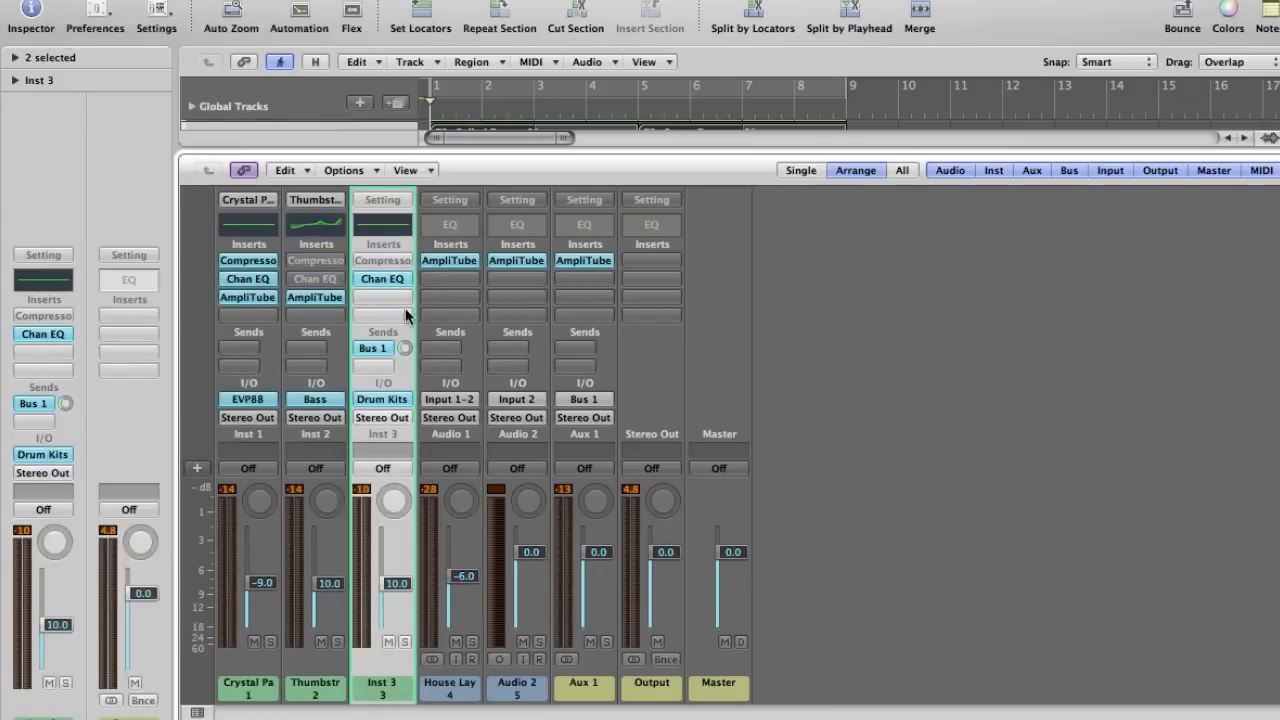
- Examine the Amp A, Cab A, Rack A and Stomp A modules of the Aux 1 AmpliTube, and close its window and the mixer
{"action": "left_click", "coordinate": [585, 261]}
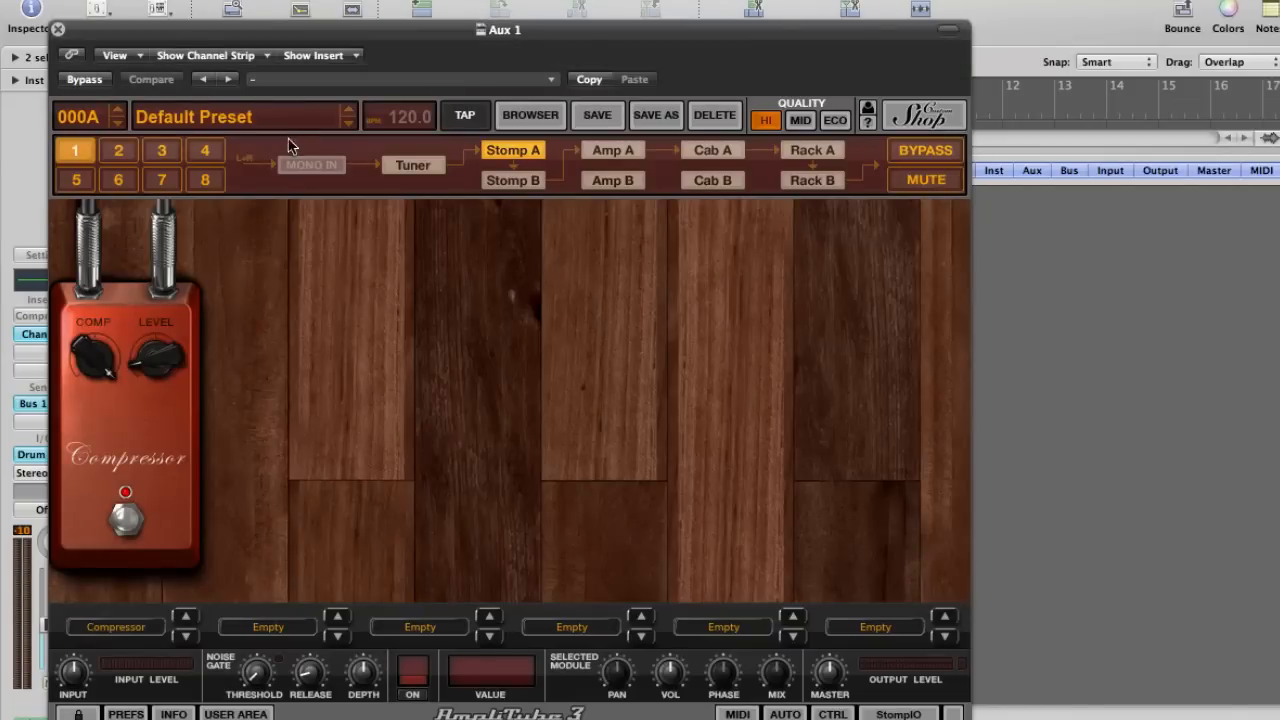
{"action": "left_click", "coordinate": [610, 155]}
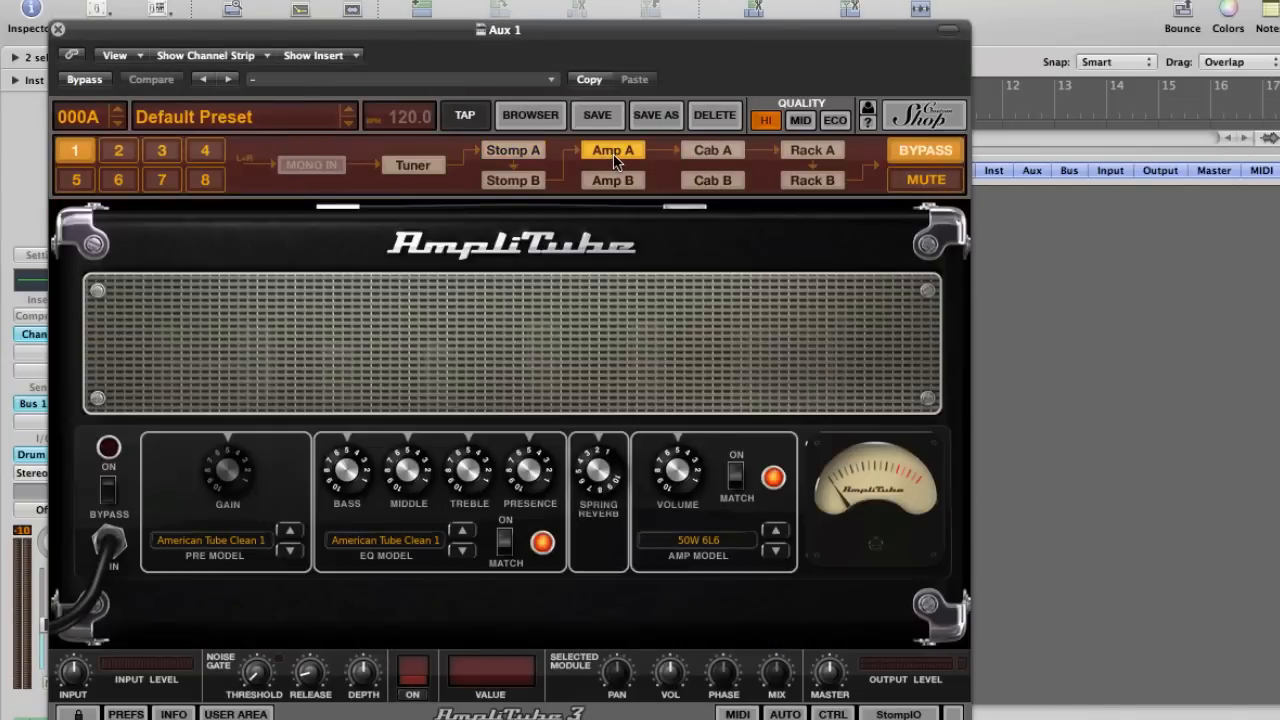
{"action": "left_click", "coordinate": [711, 156]}
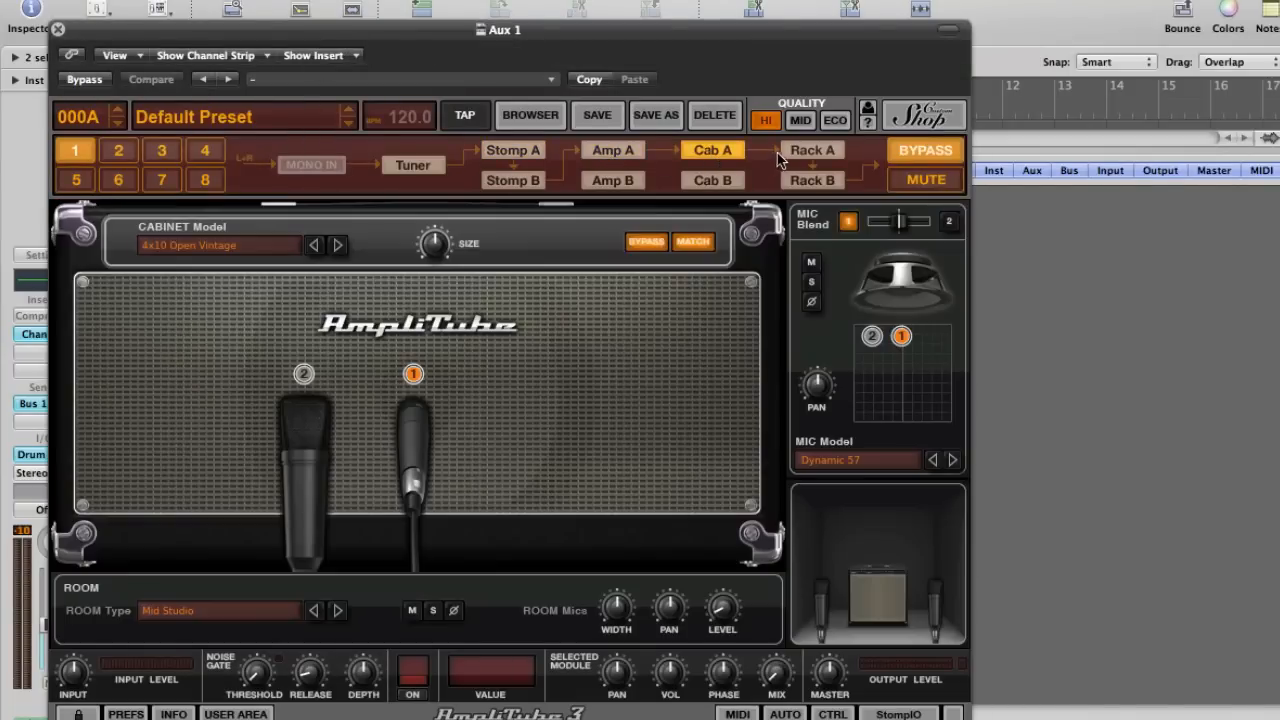
{"action": "left_click", "coordinate": [806, 163]}
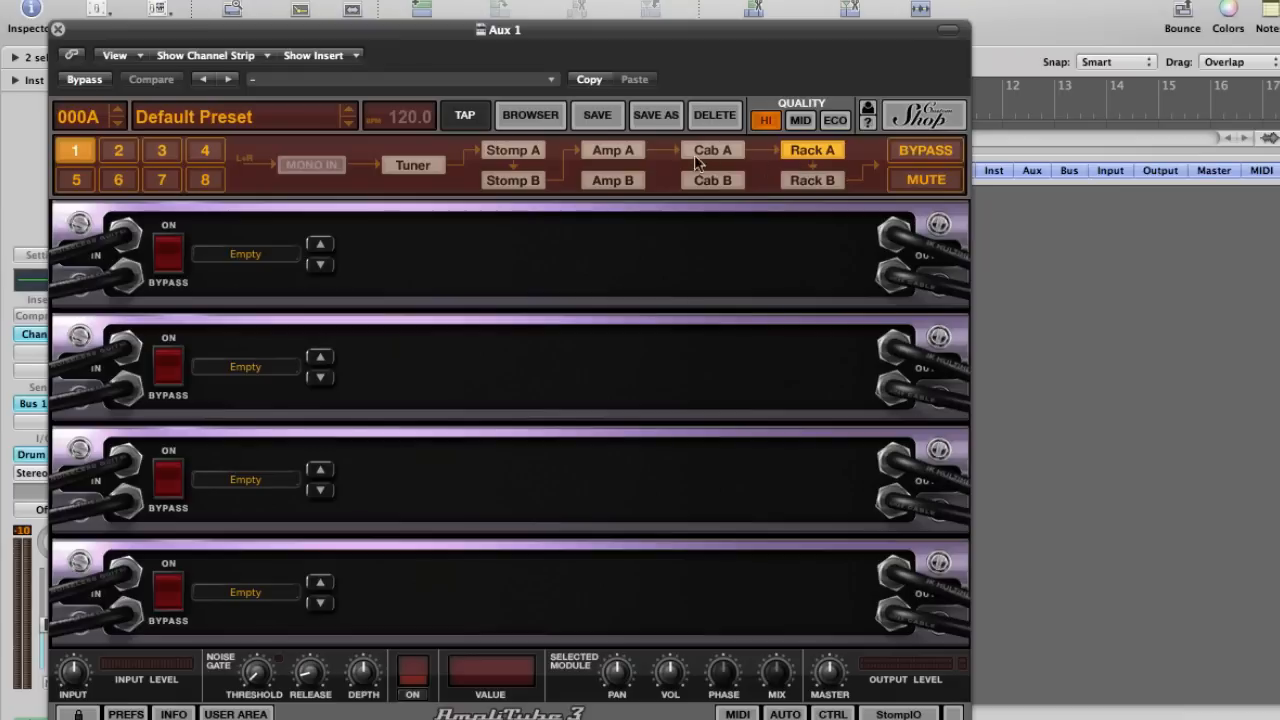
{"action": "left_click", "coordinate": [508, 155]}
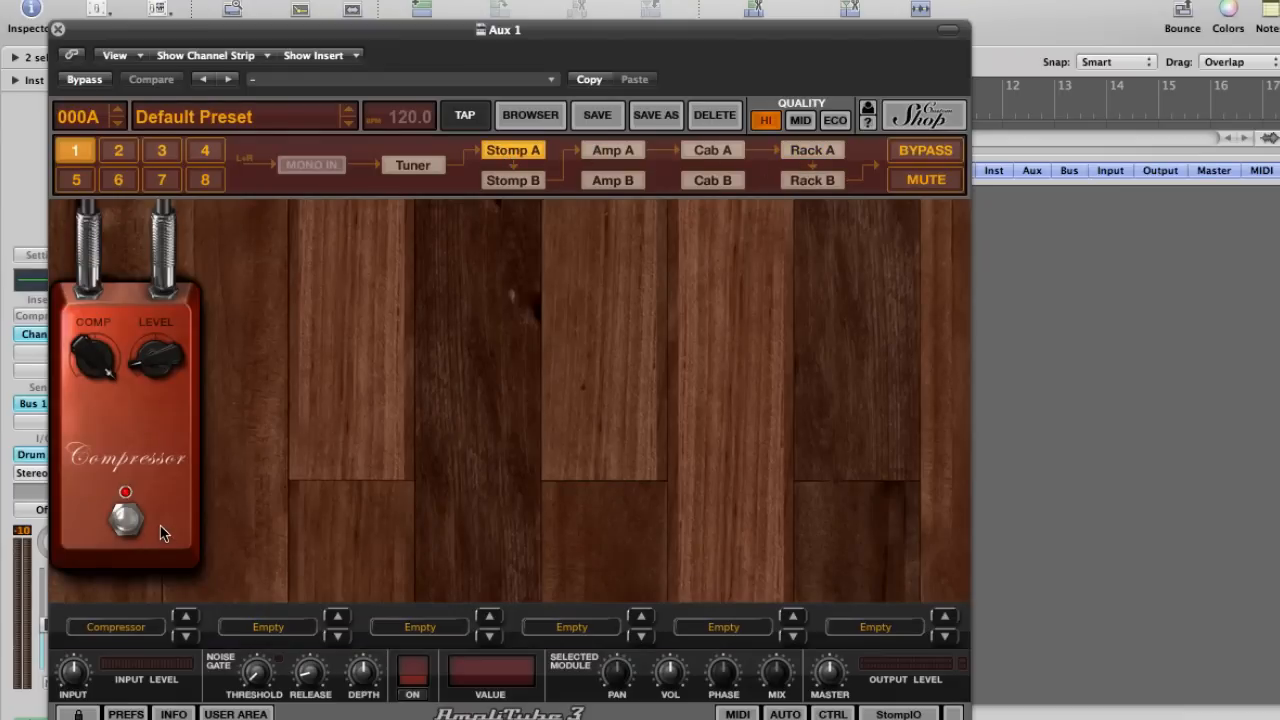
{"action": "left_click", "coordinate": [58, 29]}
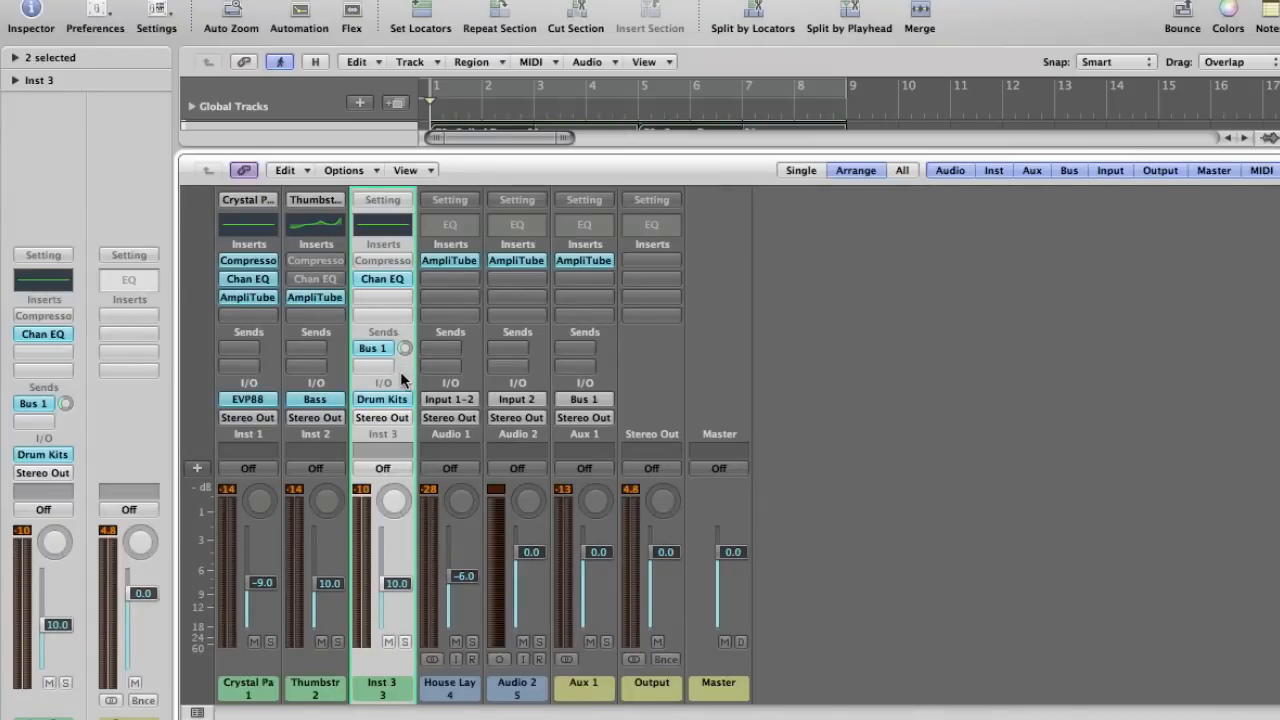
{"action": "key", "text": "x"}
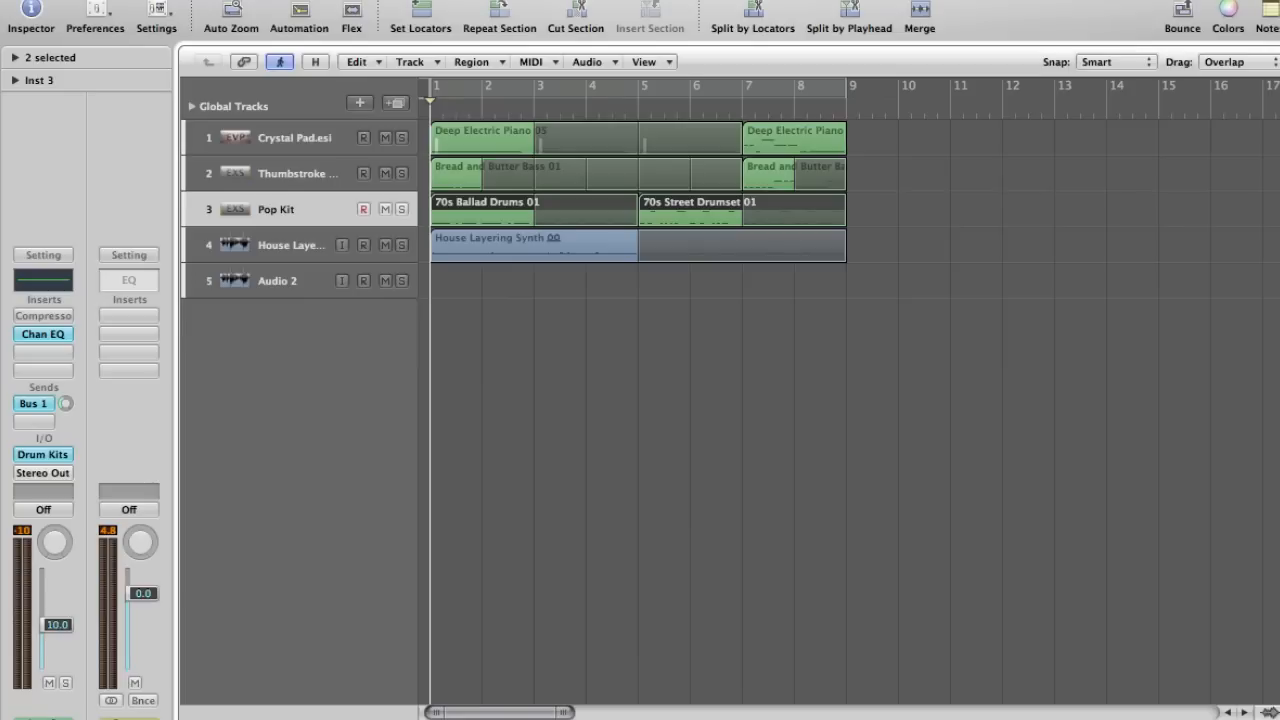
- Play the arrangement with the Crystal Pad channel's AmpliTube bypassed, reactivate it during playback to compare, and return to the start
{"action": "left_click", "coordinate": [290, 138]}
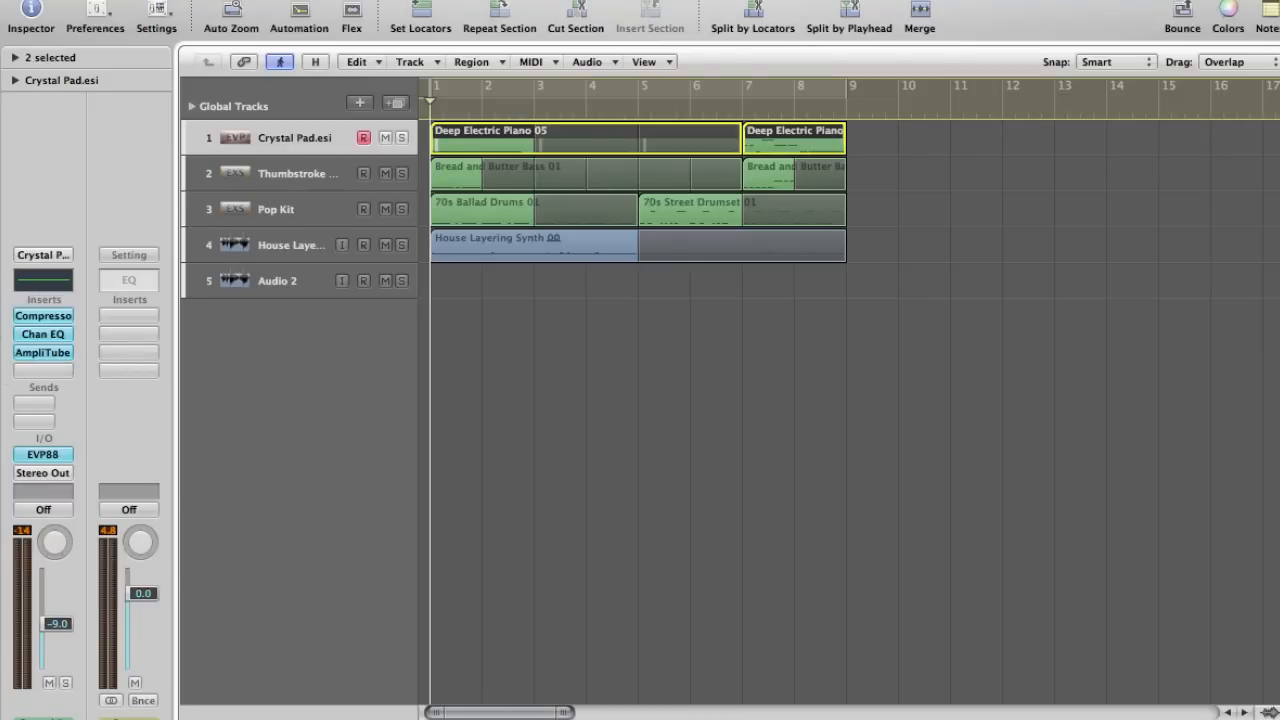
{"action": "left_click", "coordinate": [37, 357]}
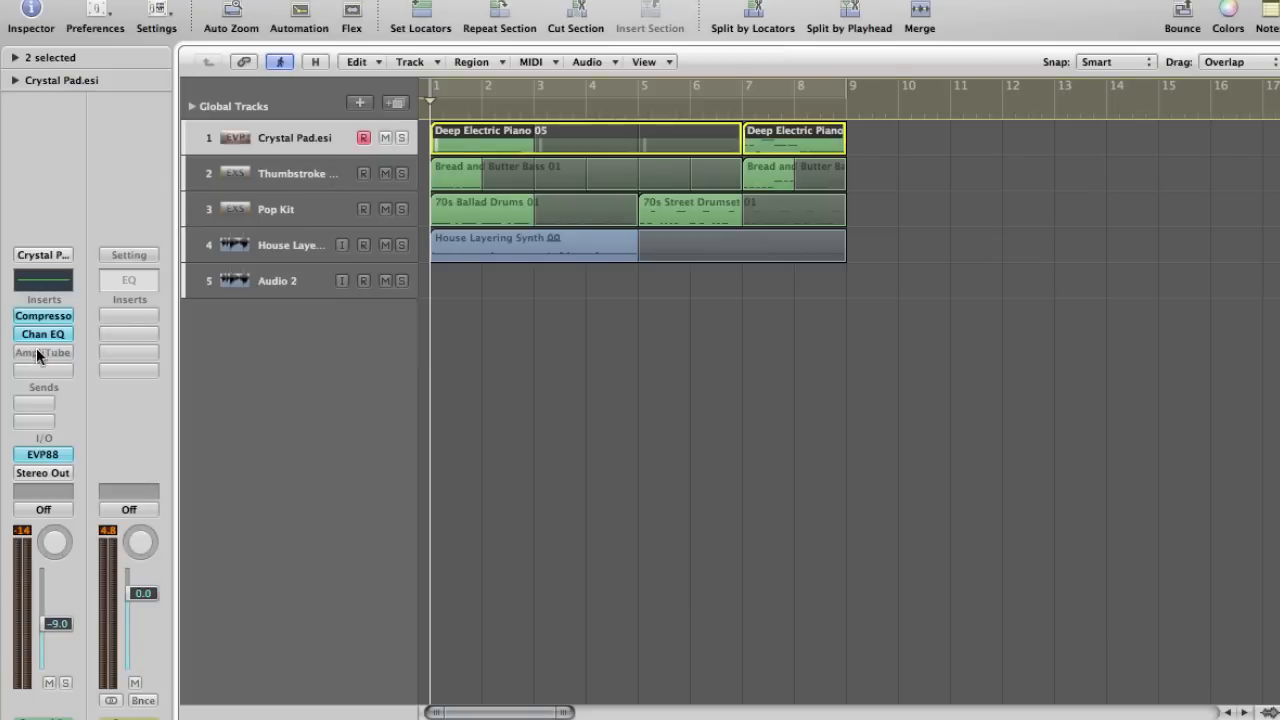
{"action": "key", "text": "space"}
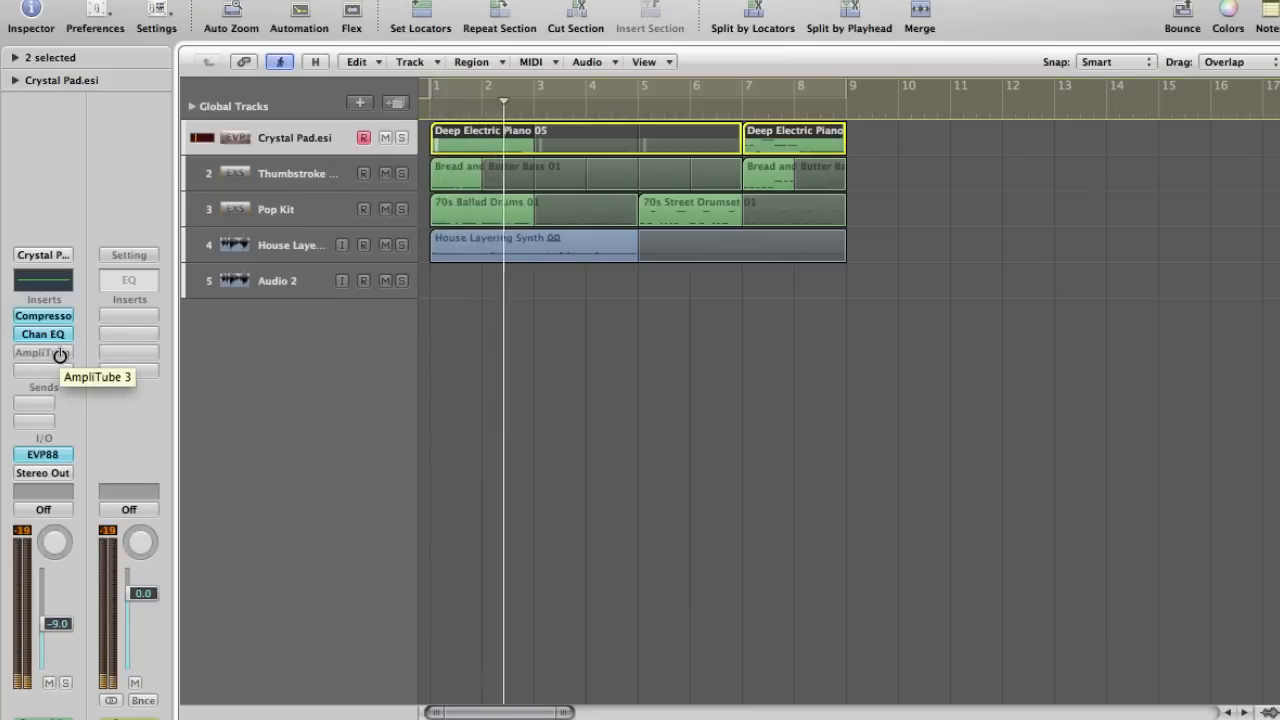
{"action": "left_click", "coordinate": [60, 353]}
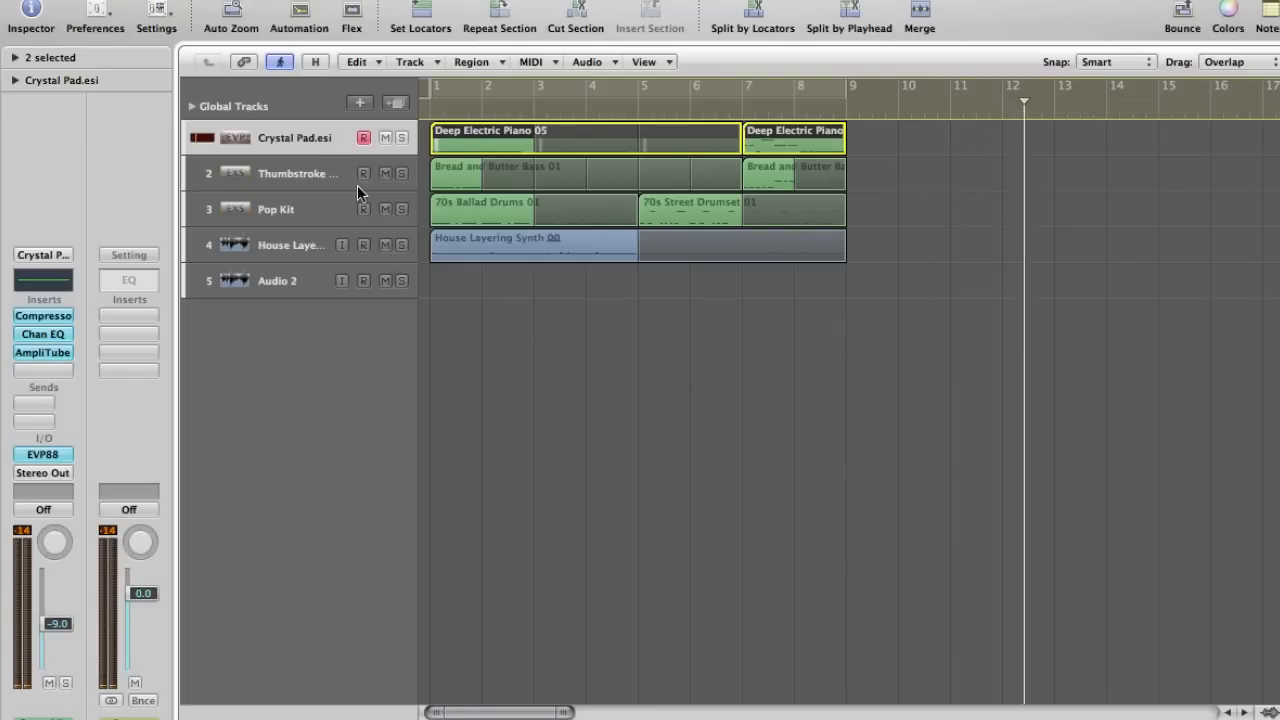
{"action": "key", "text": "Return"}
- Compare the Thumbstroke Bass channel with AmpliTube bypassed and active during playback, leave it bypassed, and stop playback
{"action": "left_click", "coordinate": [322, 175]}
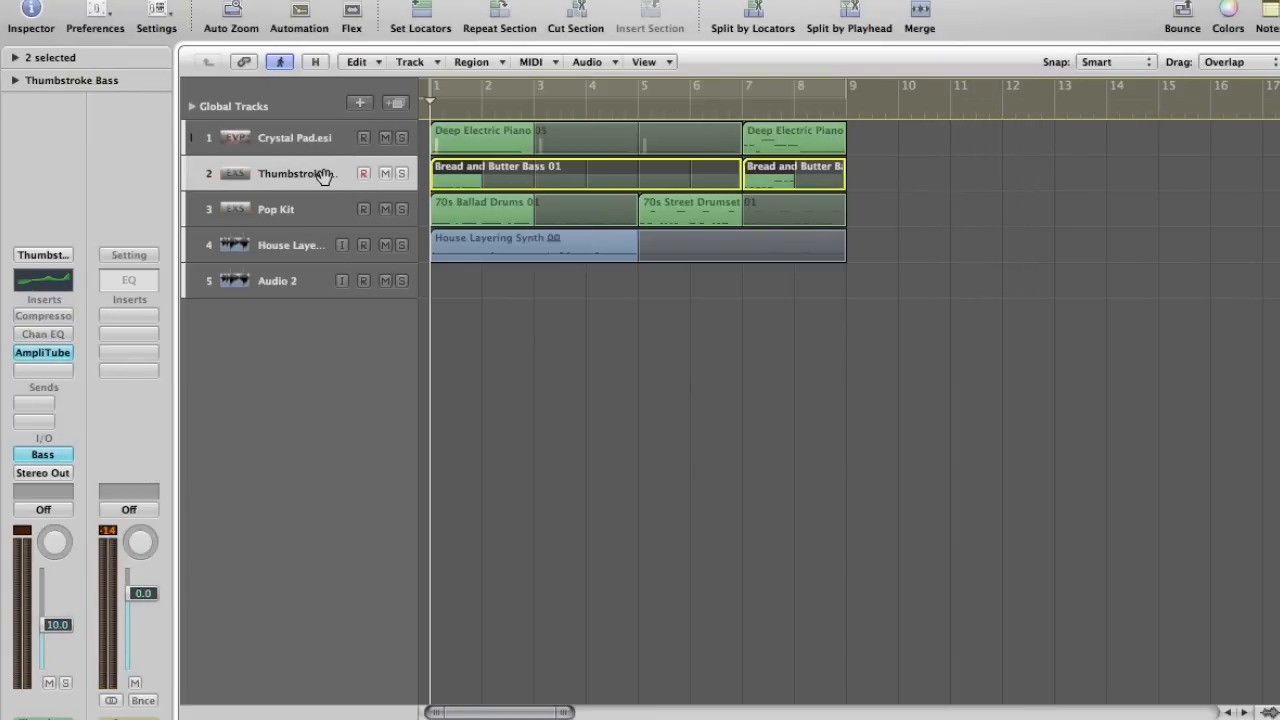
{"action": "left_click", "coordinate": [28, 356]}
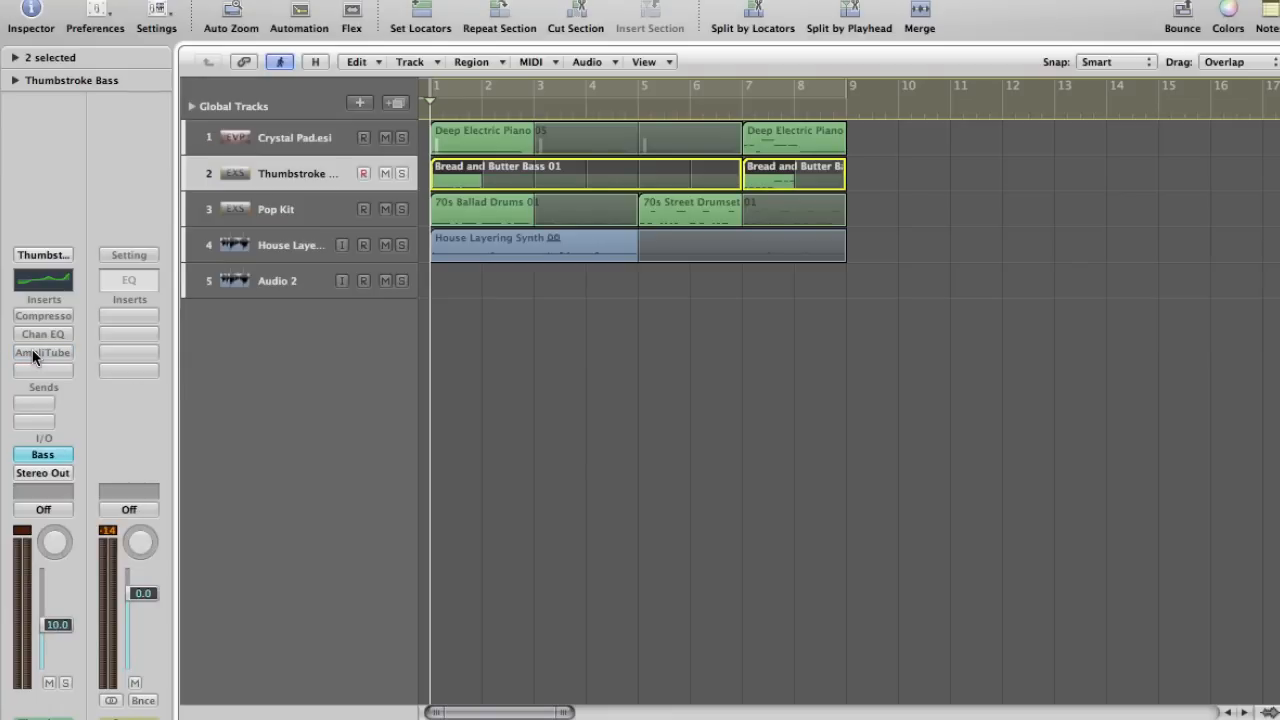
{"action": "key", "text": "space"}
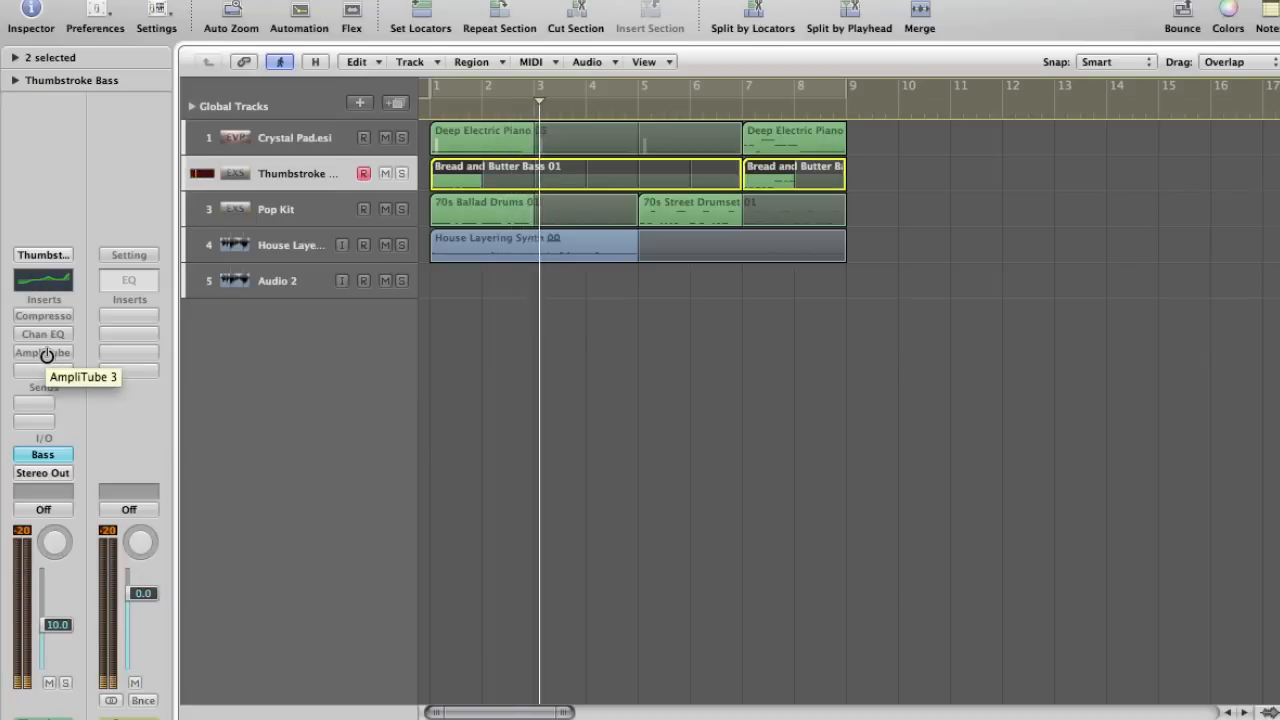
{"action": "left_click", "coordinate": [45, 353], "text": "alt"}
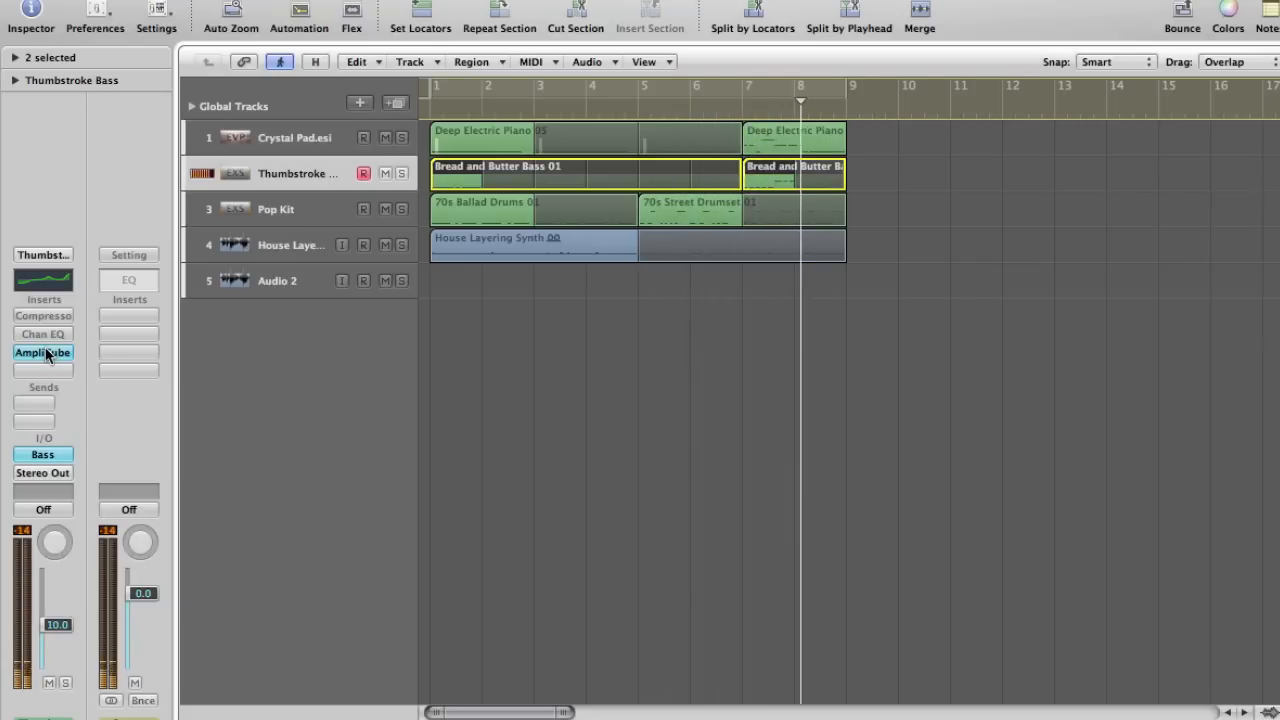
{"action": "left_click", "coordinate": [45, 356]}
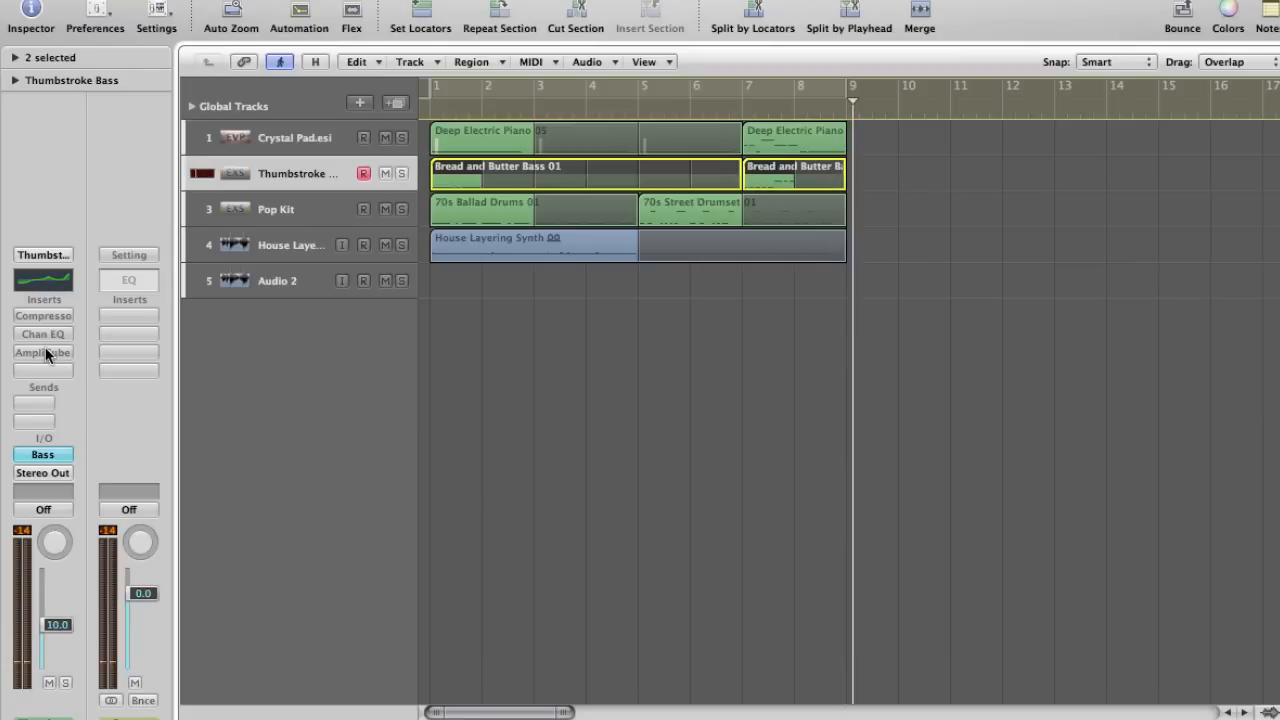
{"action": "key", "text": "space"}
- Play the arrangement with the Pop Kit channel's Bus 1 send bypassed, reactivate the send during playback to compare, and stop
{"action": "left_click", "coordinate": [294, 222]}
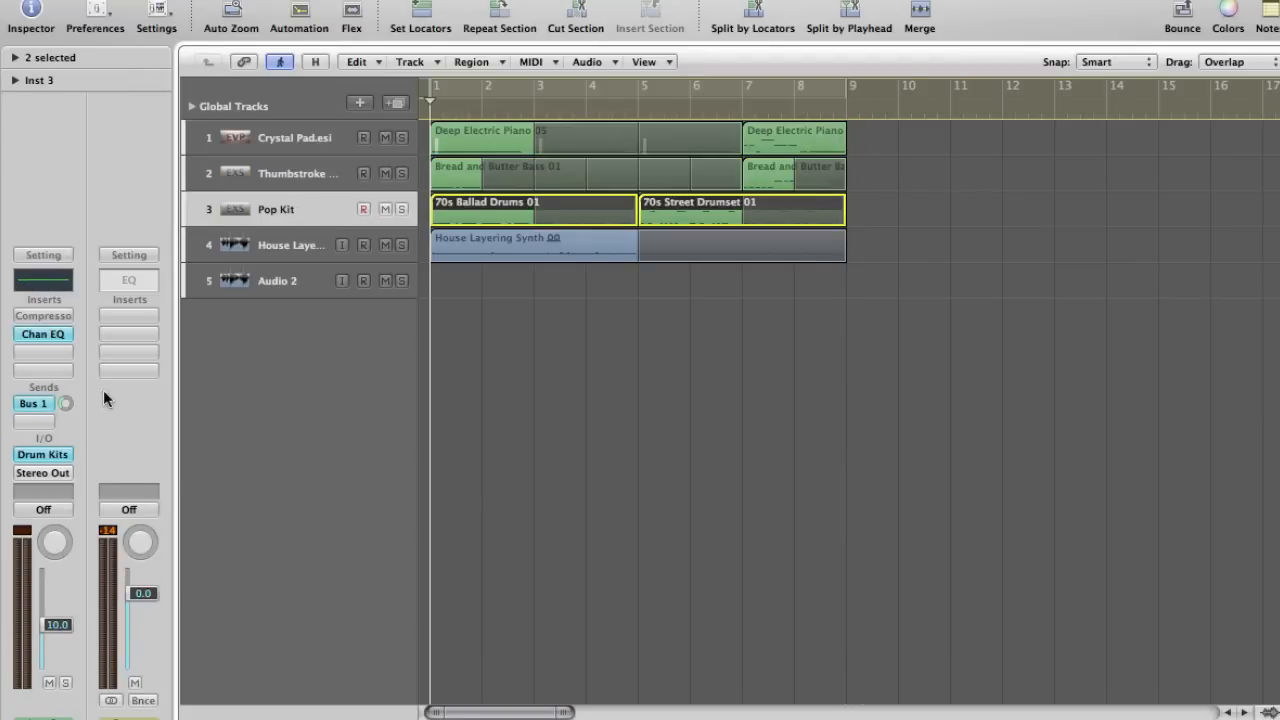
{"action": "left_click", "coordinate": [41, 406], "text": "super"}
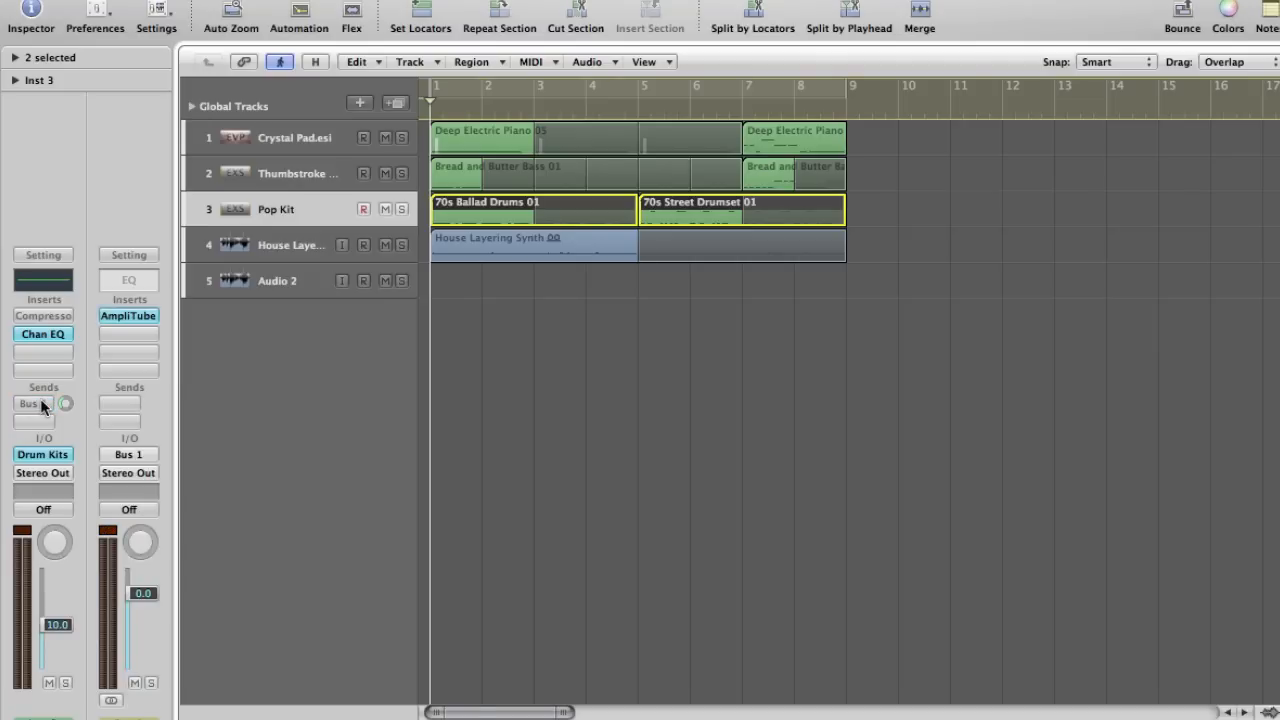
{"action": "key", "text": "space"}
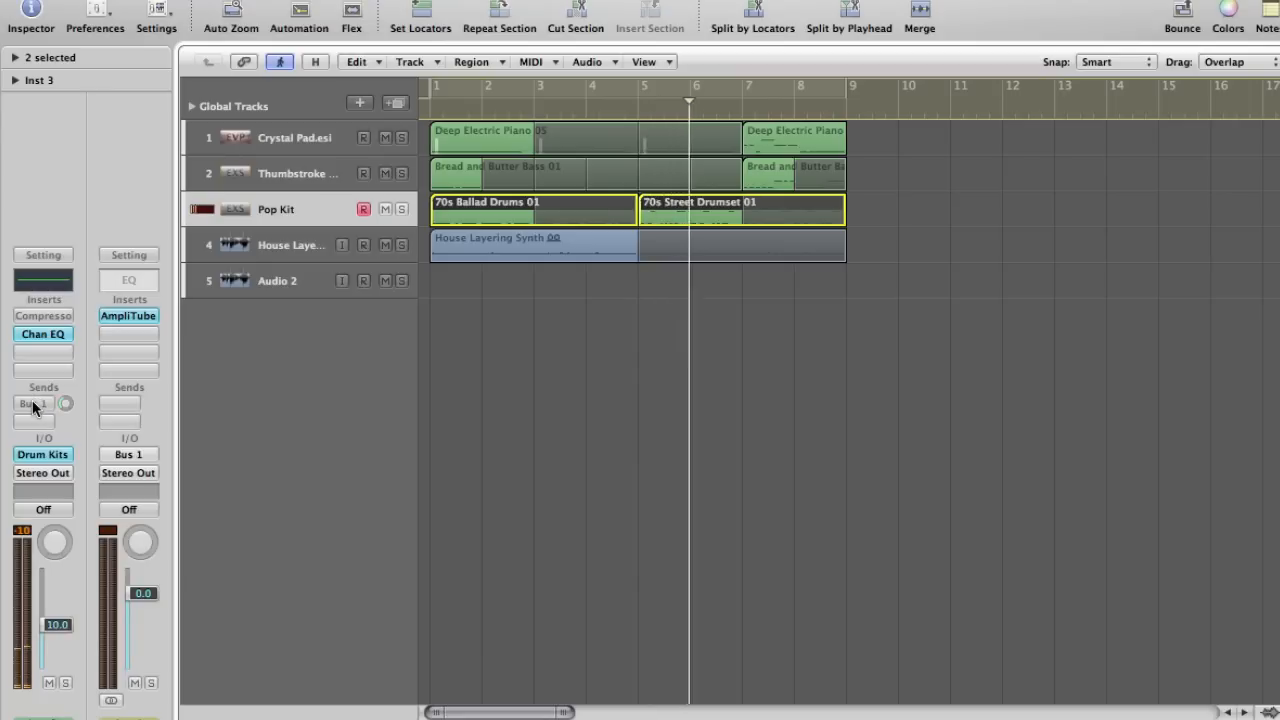
{"action": "left_click", "coordinate": [33, 404]}
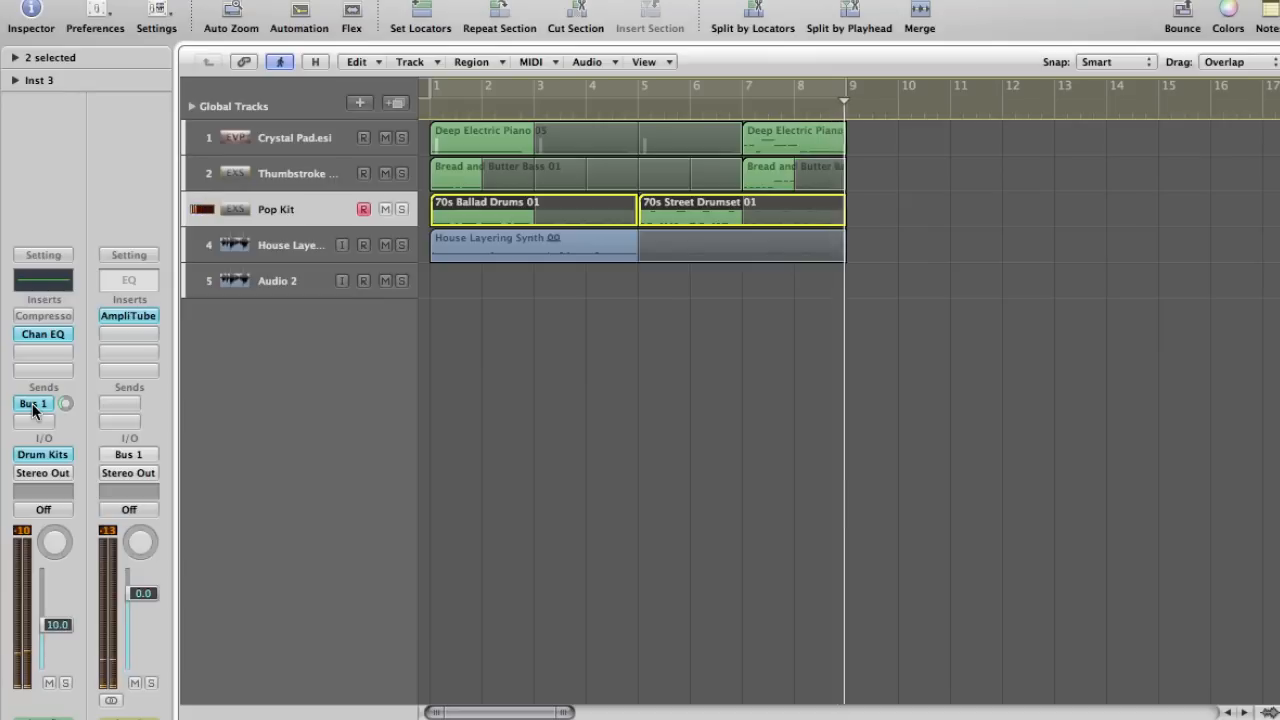
{"action": "key", "text": "space"}
- Play the arrangement with the House Layering Synth channel's AmpliTube bypassed, activate it during playback to compare, and stop
{"action": "left_click", "coordinate": [291, 245]}
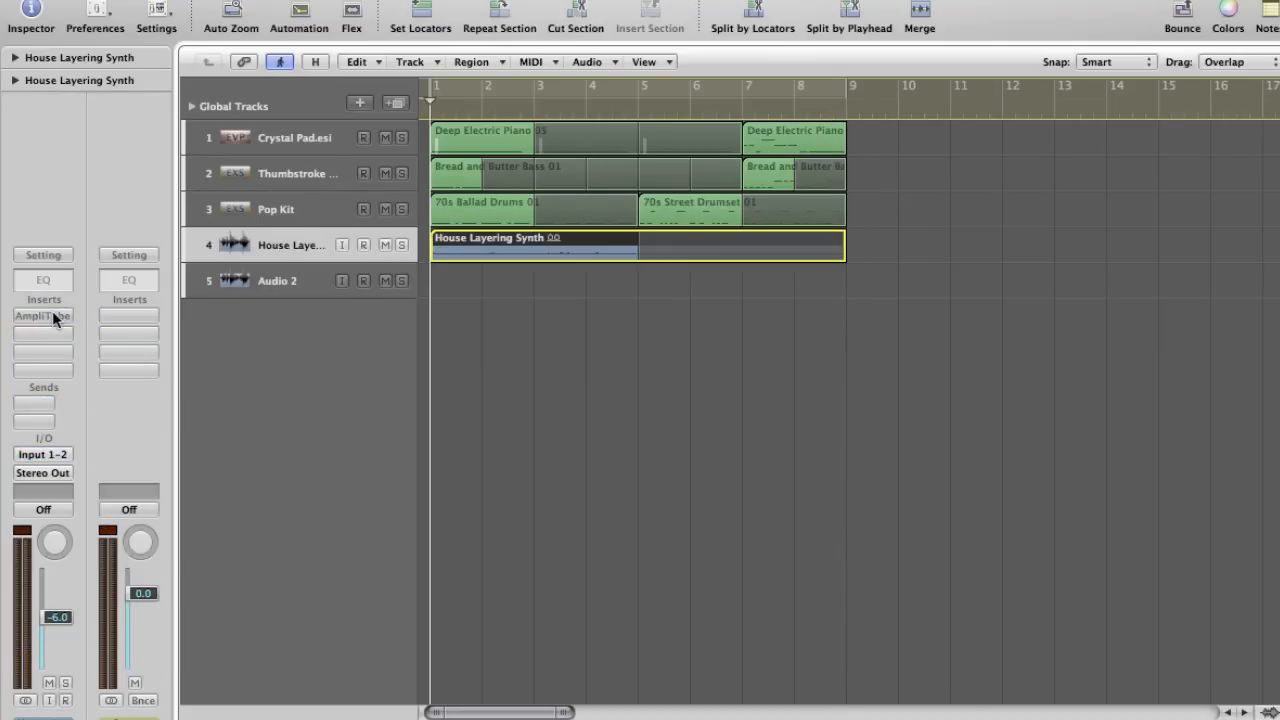
{"action": "key", "text": "space"}
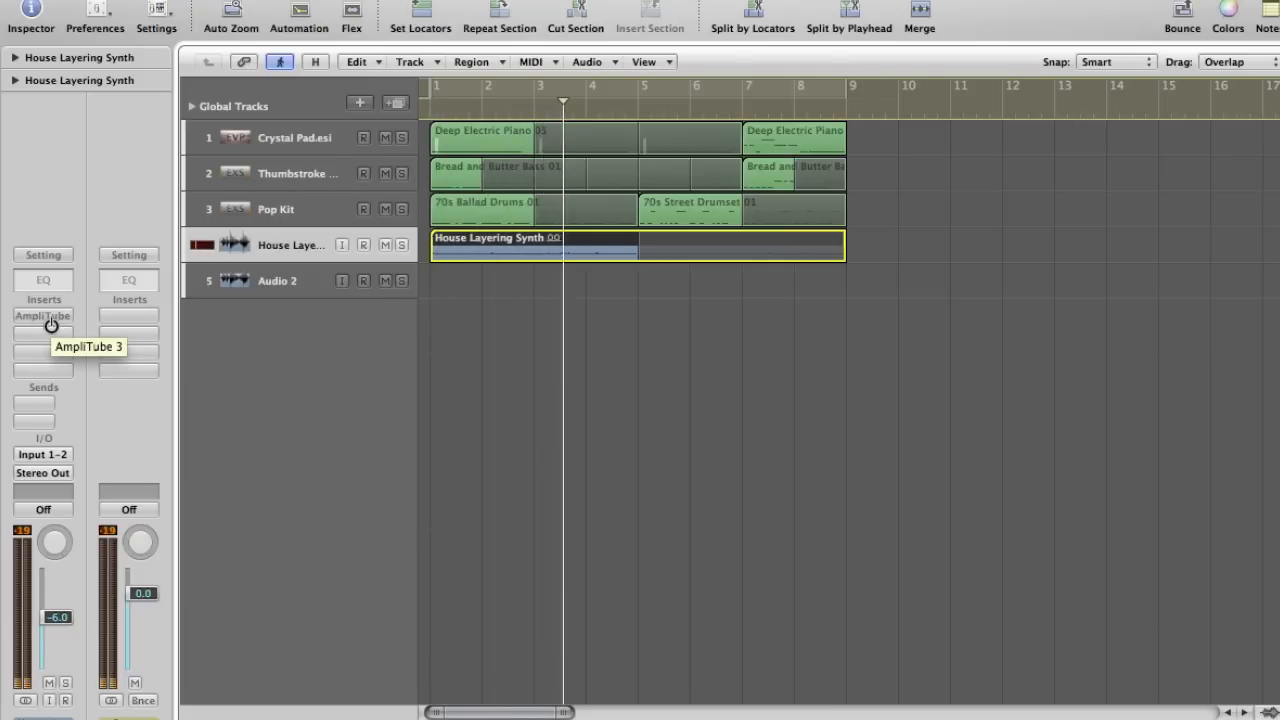
{"action": "left_click", "coordinate": [50, 320]}
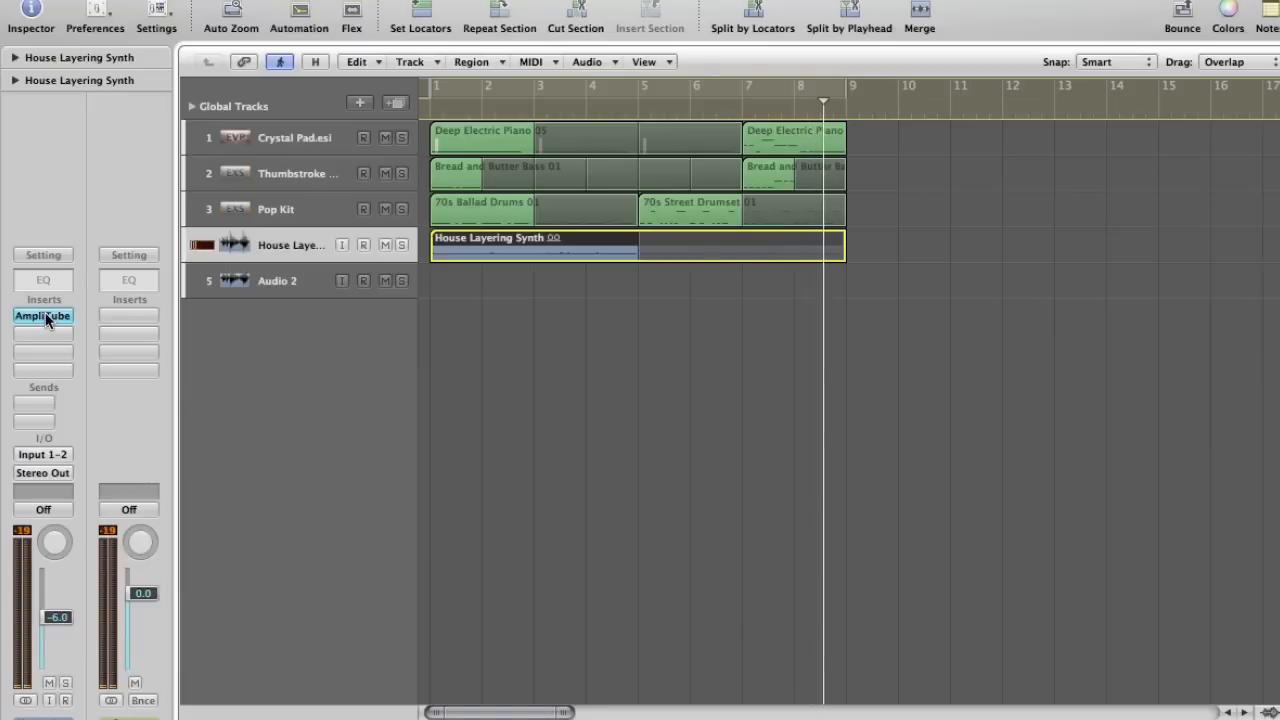
{"action": "key", "text": "space"}
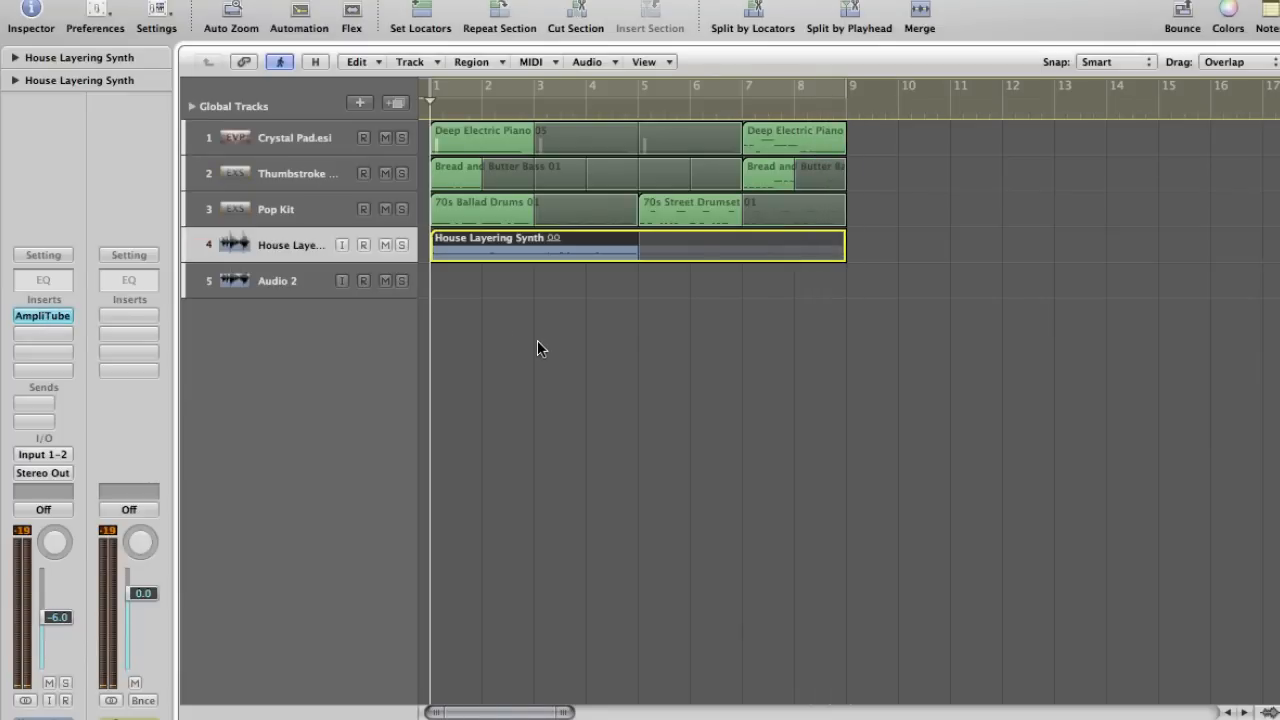
- Deselect the House Layering Synth region and enlarge the arrangement's tracks and regions vertically and horizontally
{"action": "left_click", "coordinate": [538, 342]}
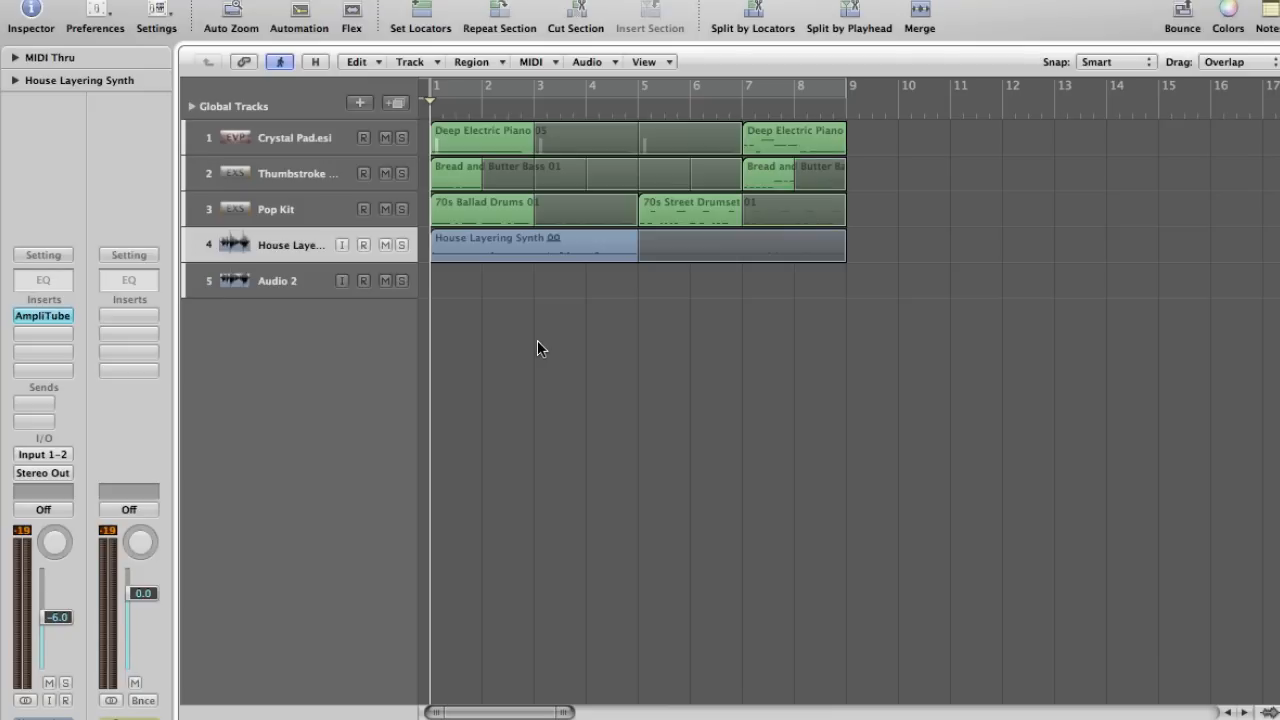
{"action": "key", "text": "ctrl+alt+Down"}
{"action": "key", "text": "ctrl+alt+Down"}
{"action": "key", "text": "ctrl+alt+Down"}
{"action": "key", "text": "ctrl+alt+Down"}
{"action": "key", "text": "ctrl+alt+Down"}
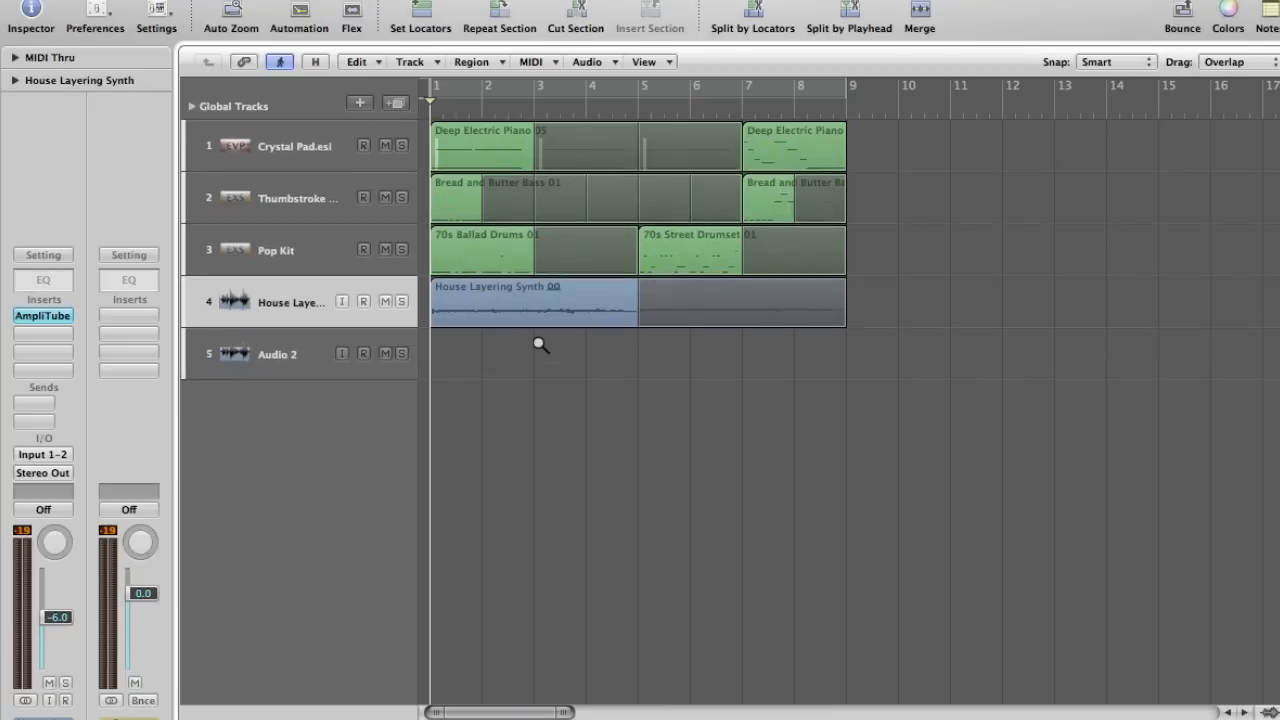
{"action": "key", "text": "ctrl+alt+Right"}
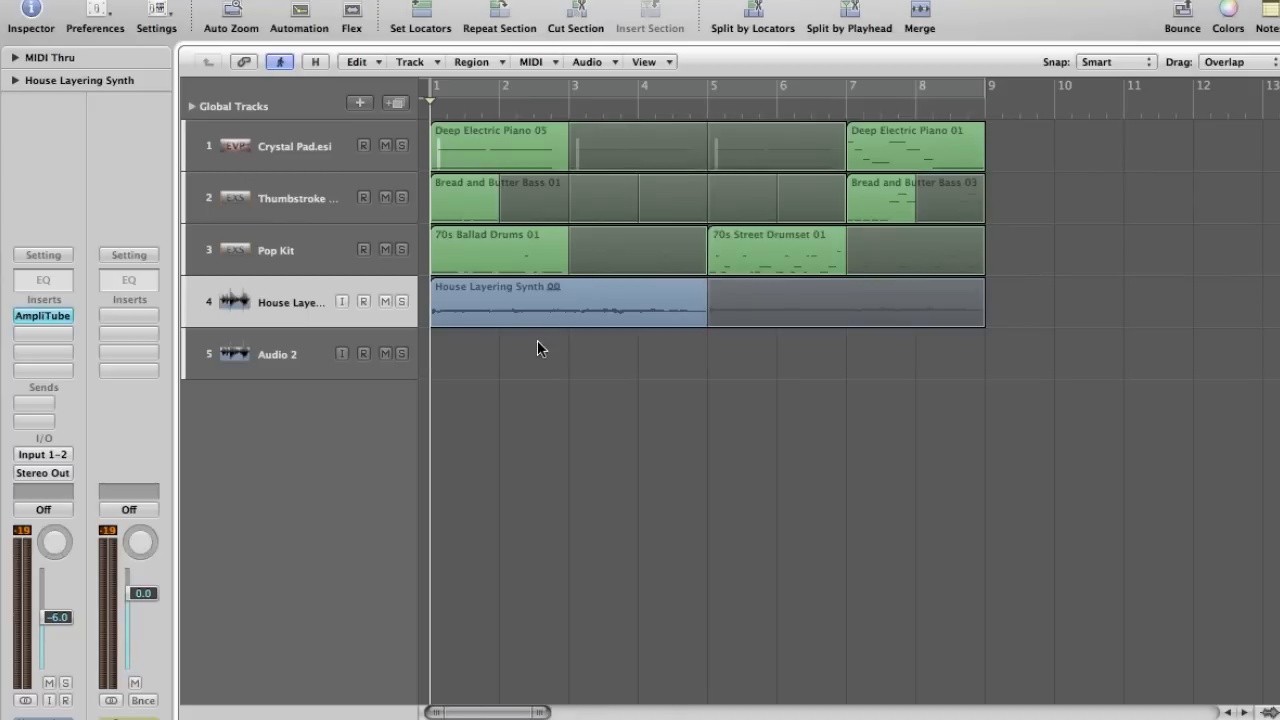